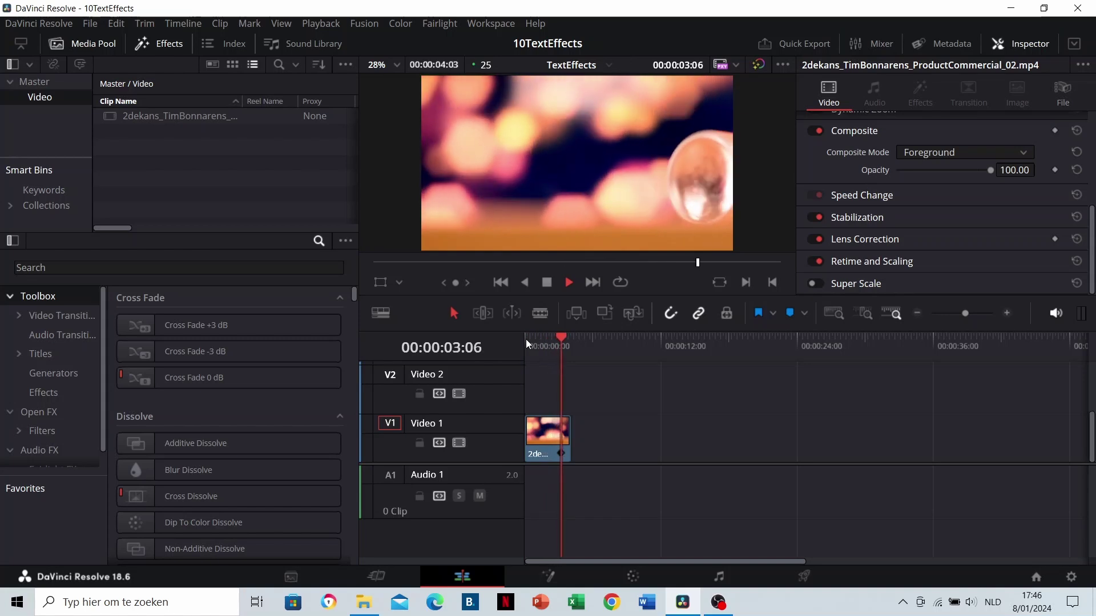
Step: Add a Text title to Video 2 above the footage and trim it to the clip's end
{"action": "left_click", "coordinate": [526, 339]}
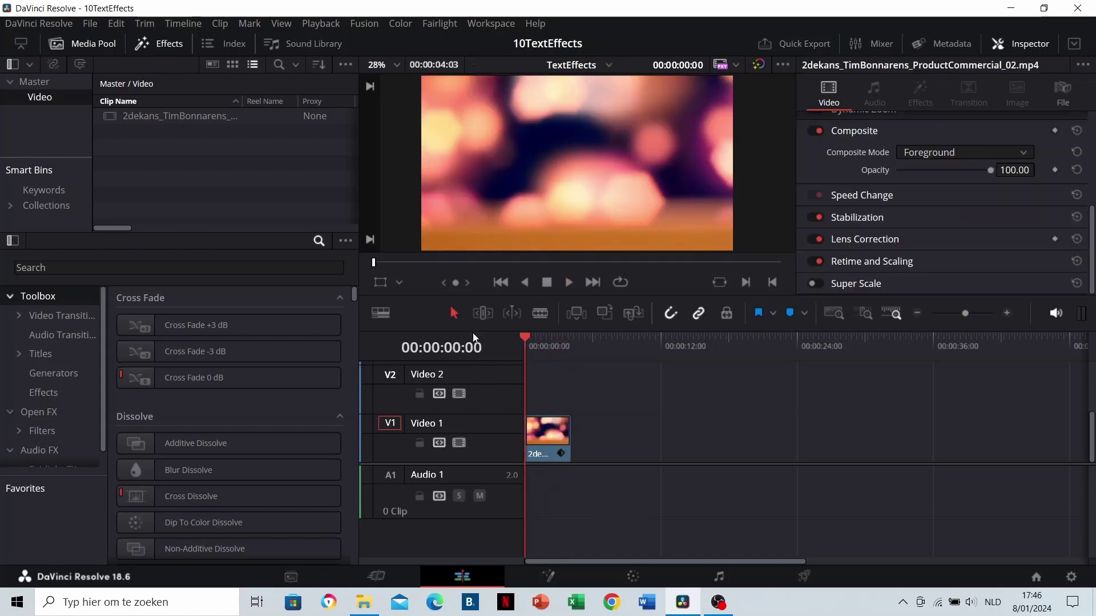
{"action": "left_click", "coordinate": [130, 268]}
{"action": "type", "text": "text"}
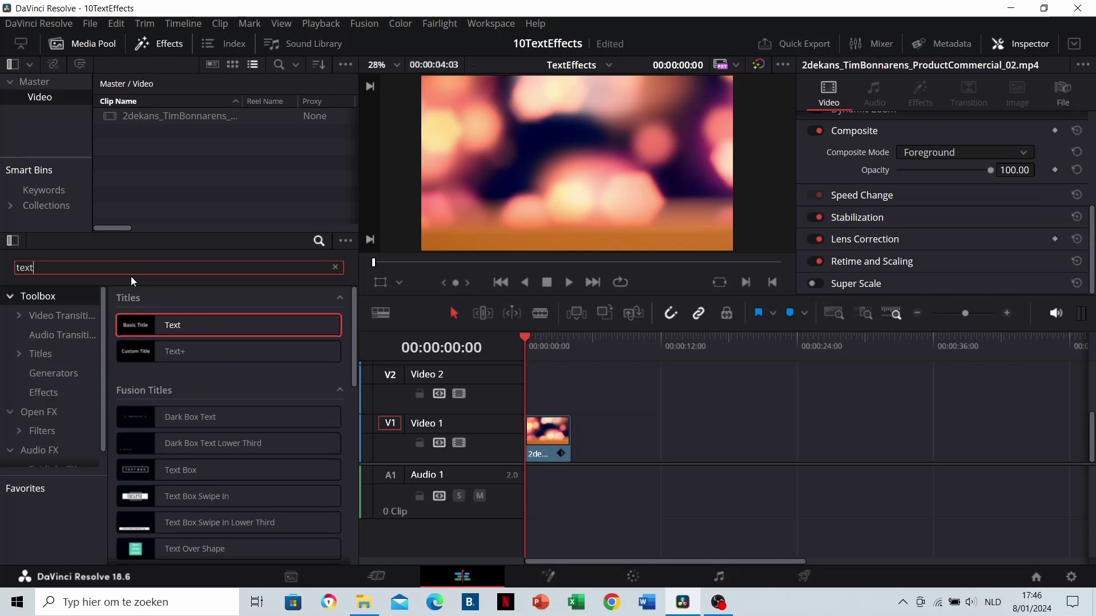
{"action": "left_click_drag", "start_coordinate": [160, 320], "coordinate": [525, 395]}
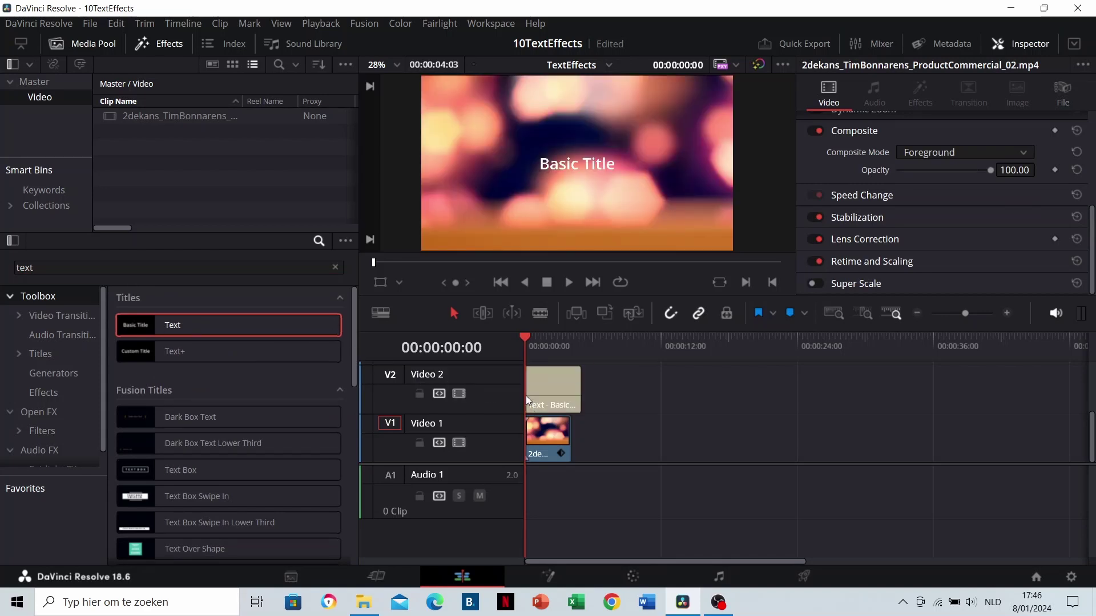
{"action": "left_click", "coordinate": [568, 341]}
{"action": "key", "text": "shift+]"}
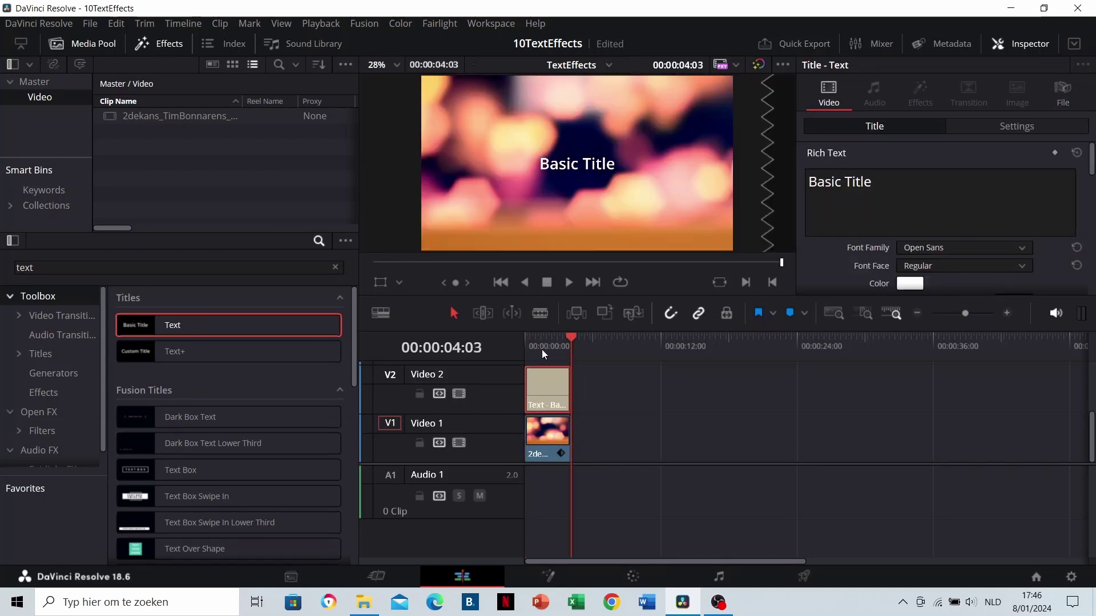
Step: Replace the title's placeholder Rich Text with FANTA
{"action": "left_click", "coordinate": [543, 346]}
{"action": "triple_click", "coordinate": [828, 187]}
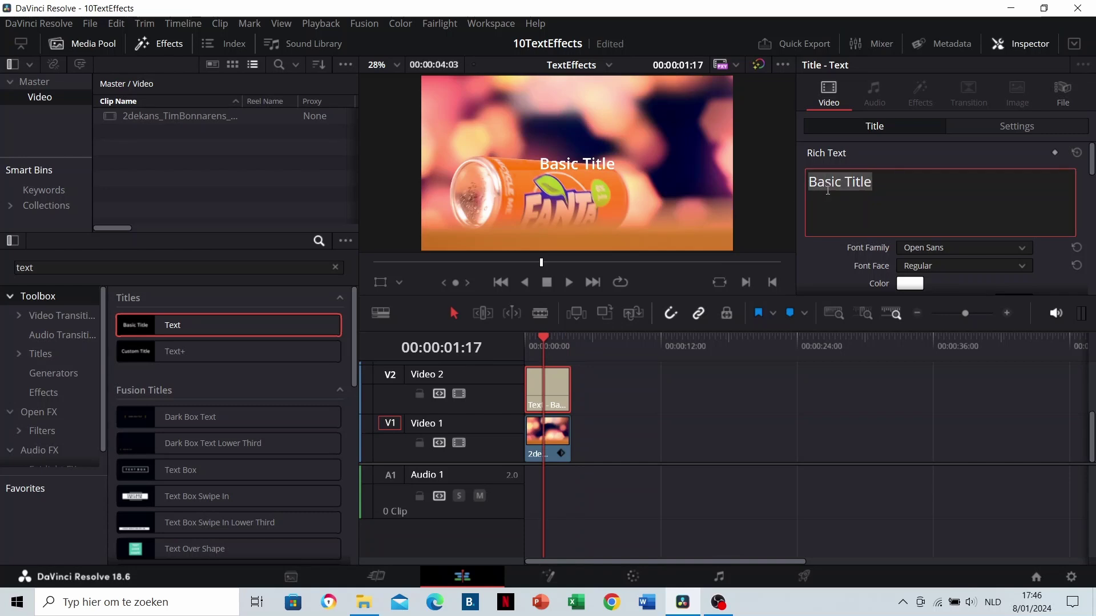
{"action": "type", "text": "FANTA"}
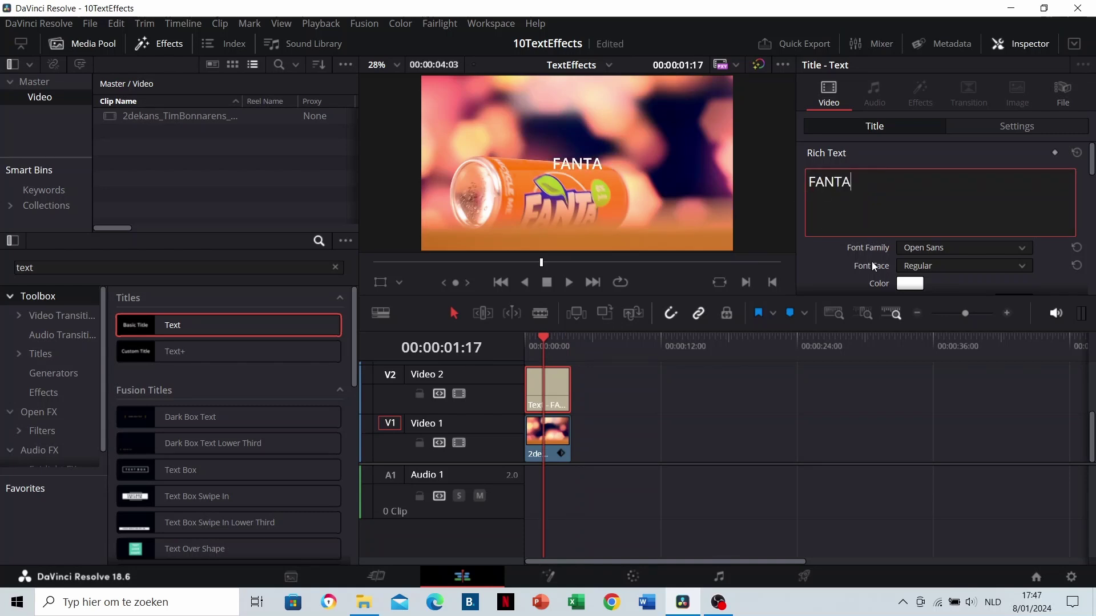
{"action": "left_click", "coordinate": [929, 248]}
Step: Set the FANTA title font to Roboto Bold
{"action": "scroll", "coordinate": [939, 381], "scroll_direction": "down", "scroll_amount": 10}
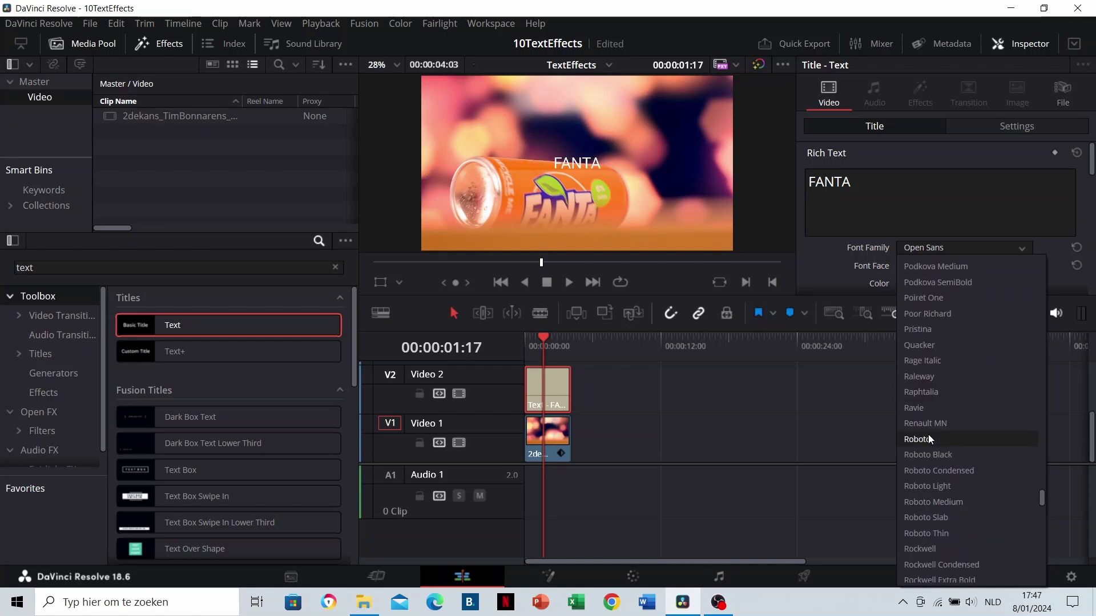
{"action": "left_click", "coordinate": [927, 440]}
{"action": "left_click", "coordinate": [923, 266]}
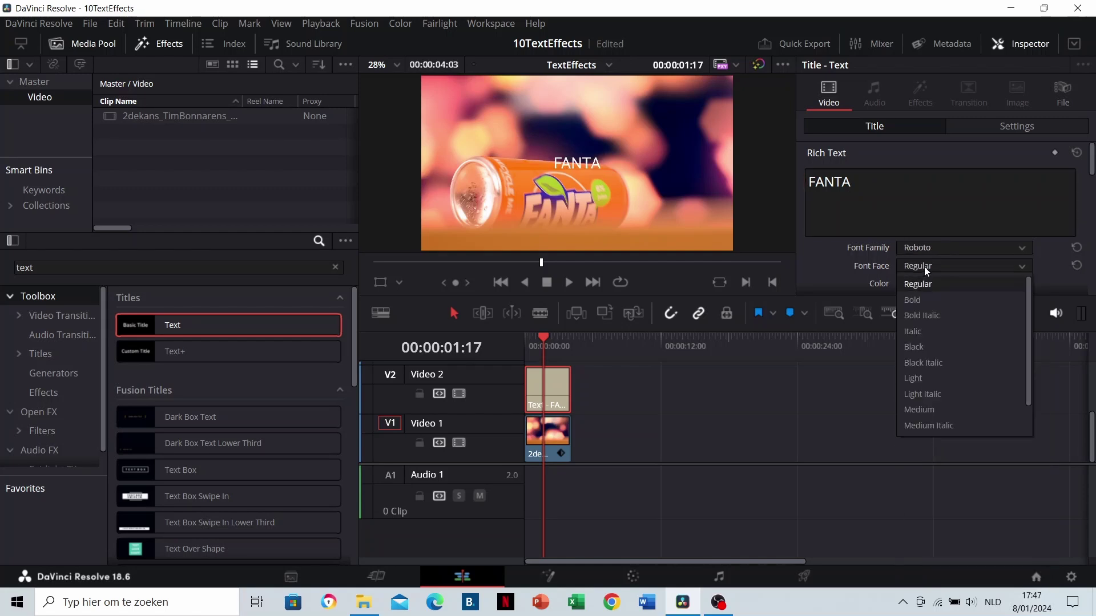
{"action": "left_click", "coordinate": [926, 300]}
Step: Enlarge the FANTA title to size 522, undoing a trial zoom change
{"action": "scroll", "coordinate": [896, 178], "scroll_direction": "down", "scroll_amount": 1}
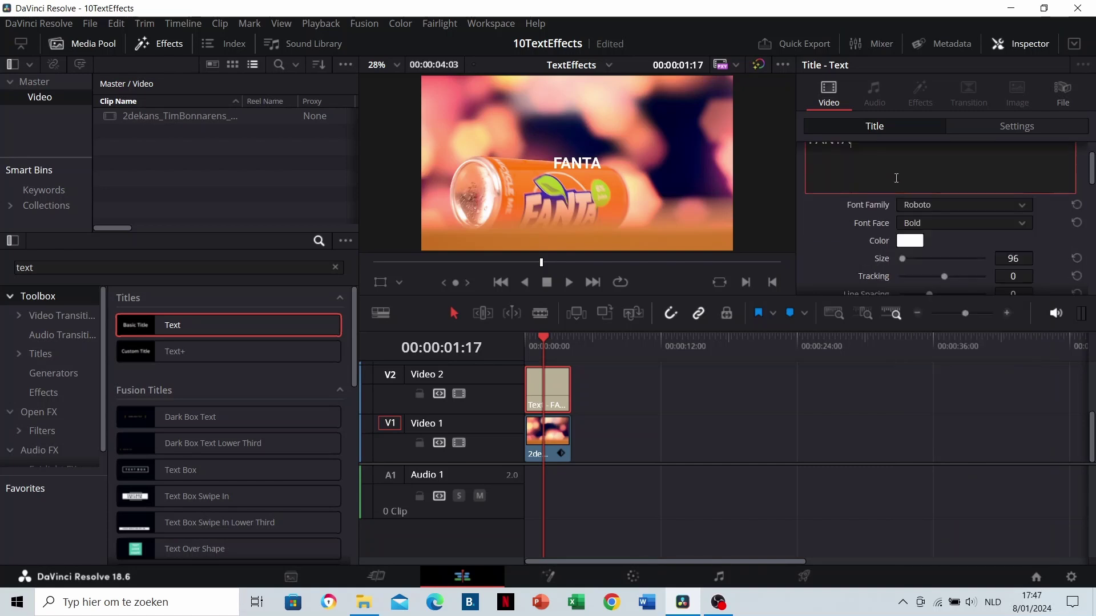
{"action": "scroll", "coordinate": [896, 178], "scroll_direction": "down", "scroll_amount": 1}
{"action": "left_click_drag", "start_coordinate": [1013, 216], "coordinate": [1048, 215]}
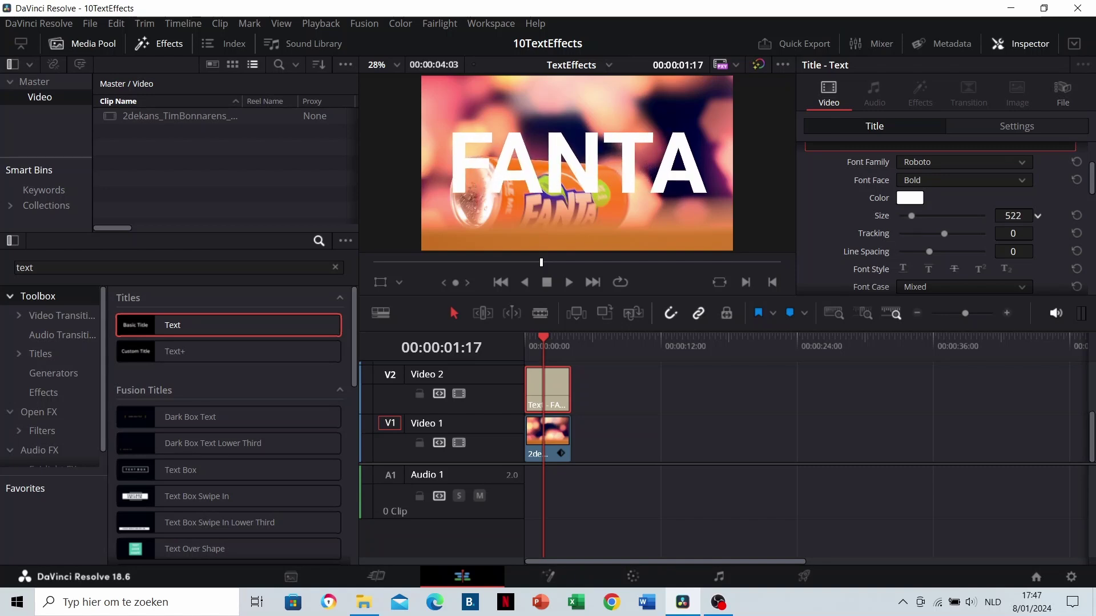
{"action": "left_click", "coordinate": [977, 126]}
{"action": "scroll", "coordinate": [891, 177], "scroll_direction": "up", "scroll_amount": 5}
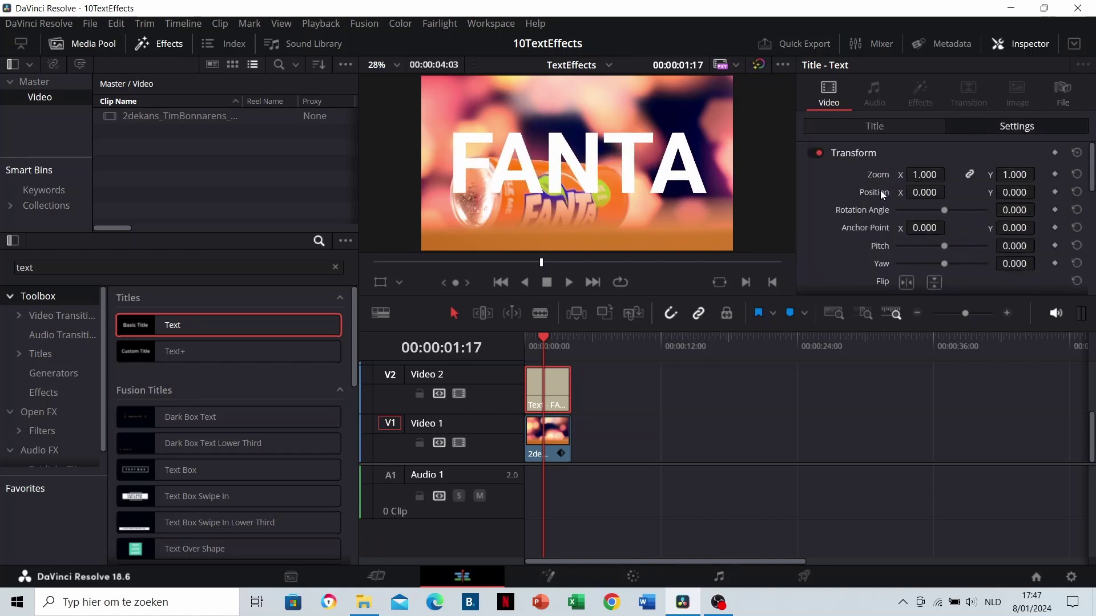
{"action": "left_click_drag", "start_coordinate": [923, 175], "coordinate": [966, 173]}
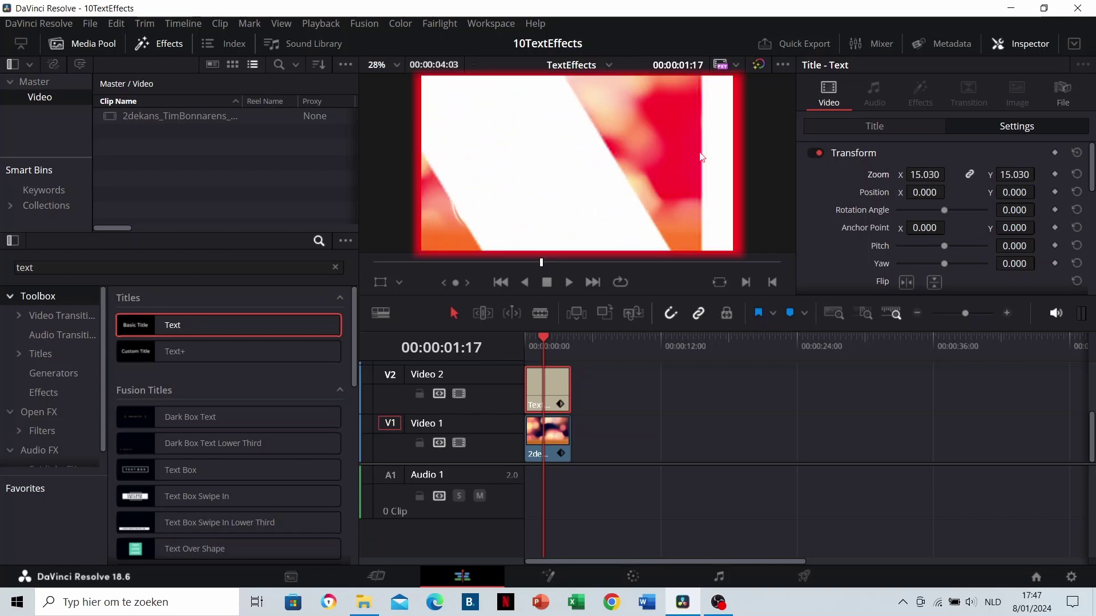
{"action": "key", "text": "ctrl+z"}
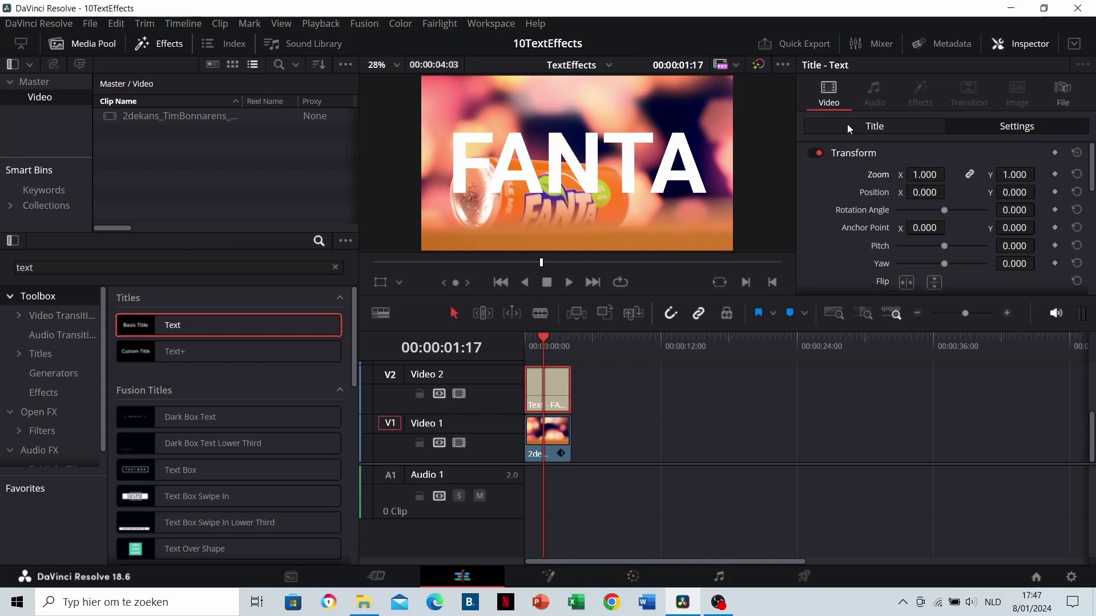
{"action": "left_click", "coordinate": [847, 125]}
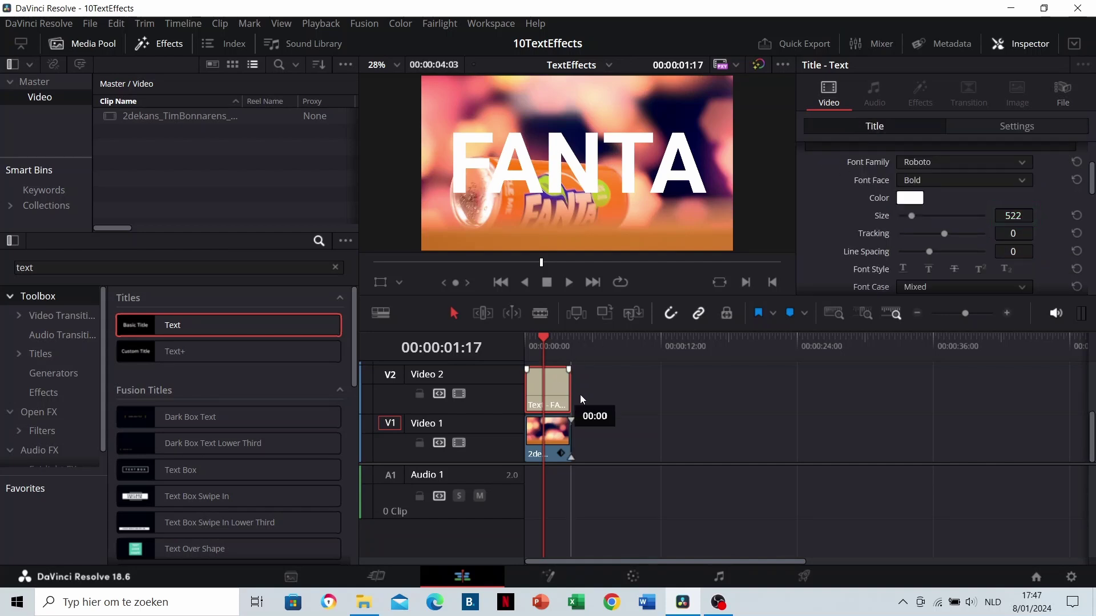
Step: Swap tracks so the title sits on Video 1 and the footage on Video 2
{"action": "left_click_drag", "start_coordinate": [580, 395], "coordinate": [621, 433]}
{"action": "left_click_drag", "start_coordinate": [550, 430], "coordinate": [549, 404]}
{"action": "left_click_drag", "start_coordinate": [590, 438], "coordinate": [538, 438]}
{"action": "scroll", "coordinate": [829, 210], "scroll_direction": "down", "scroll_amount": 3}
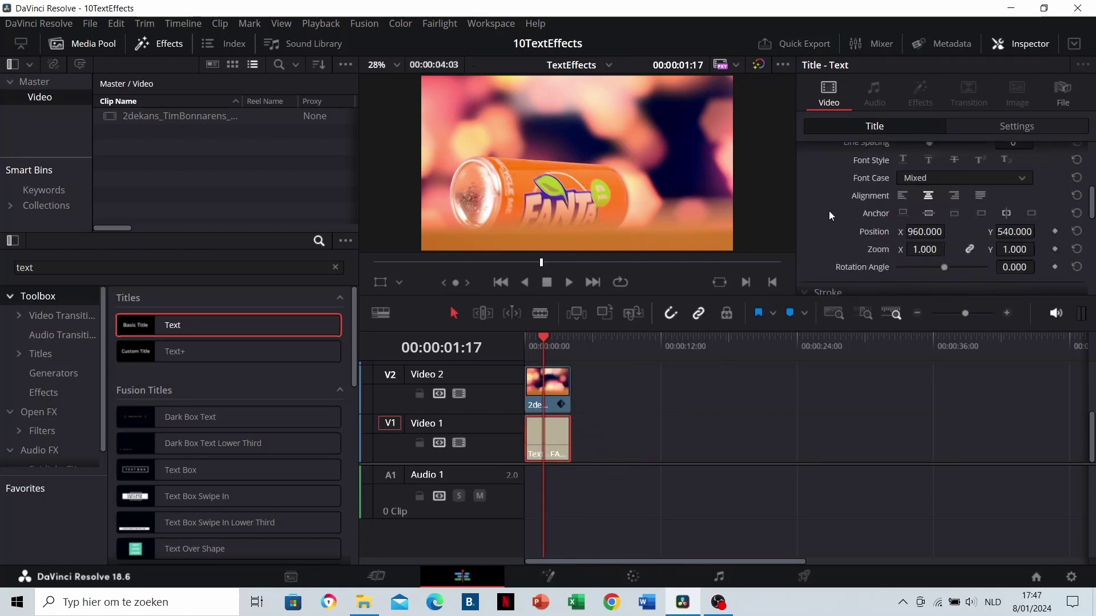
{"action": "scroll", "coordinate": [829, 210], "scroll_direction": "up", "scroll_amount": 3}
Step: Set the title's composite mode to Alpha and the footage's to Foreground
{"action": "left_click", "coordinate": [981, 121]}
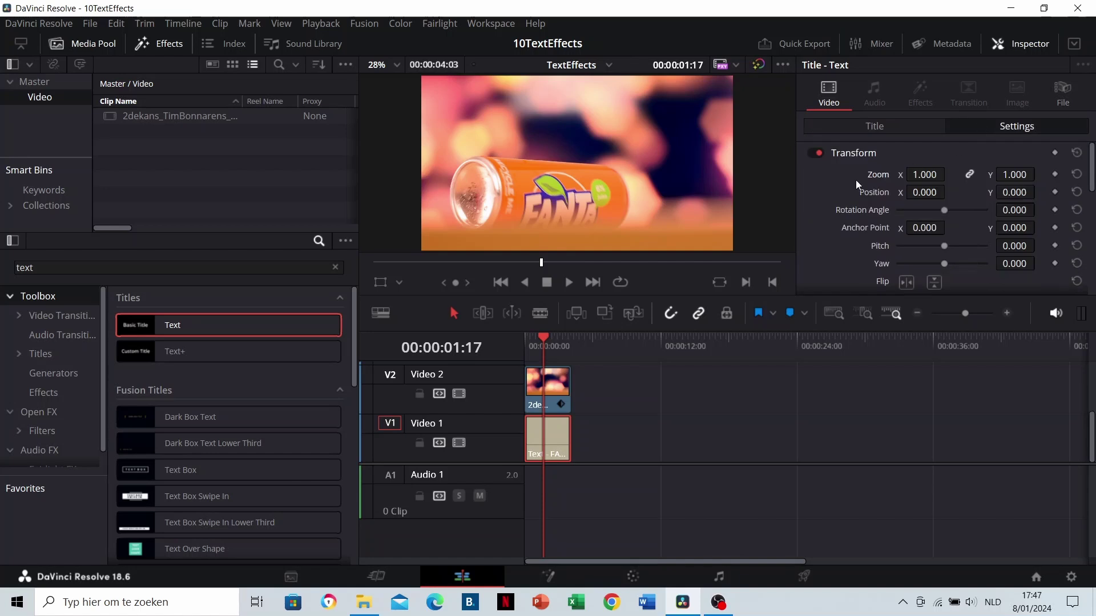
{"action": "scroll", "coordinate": [852, 180], "scroll_direction": "down", "scroll_amount": 10}
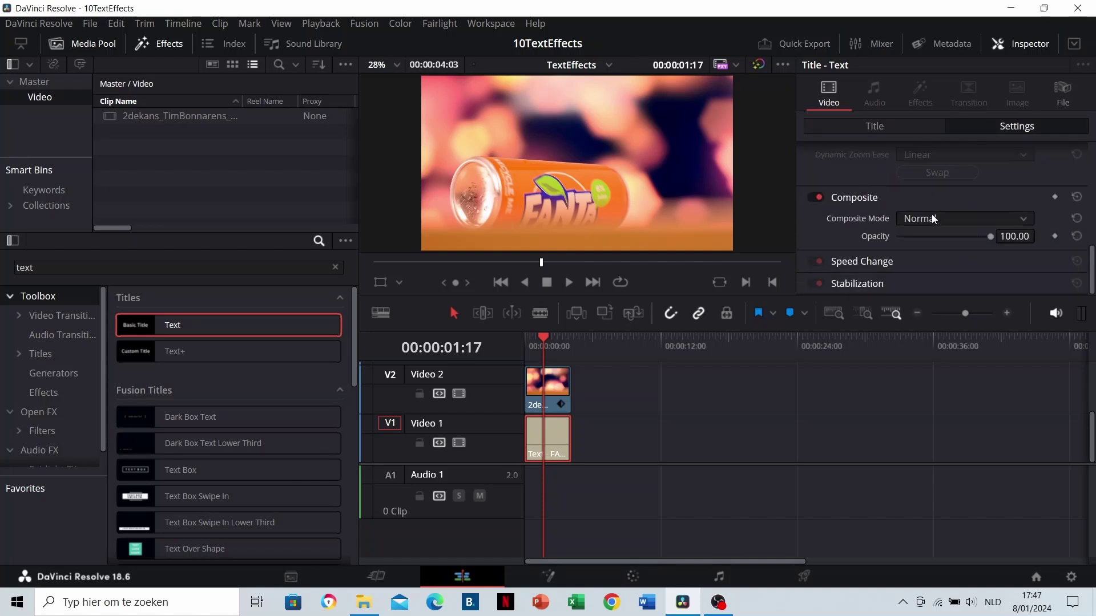
{"action": "left_click", "coordinate": [932, 218]}
{"action": "scroll", "coordinate": [924, 309], "scroll_direction": "down", "scroll_amount": 10}
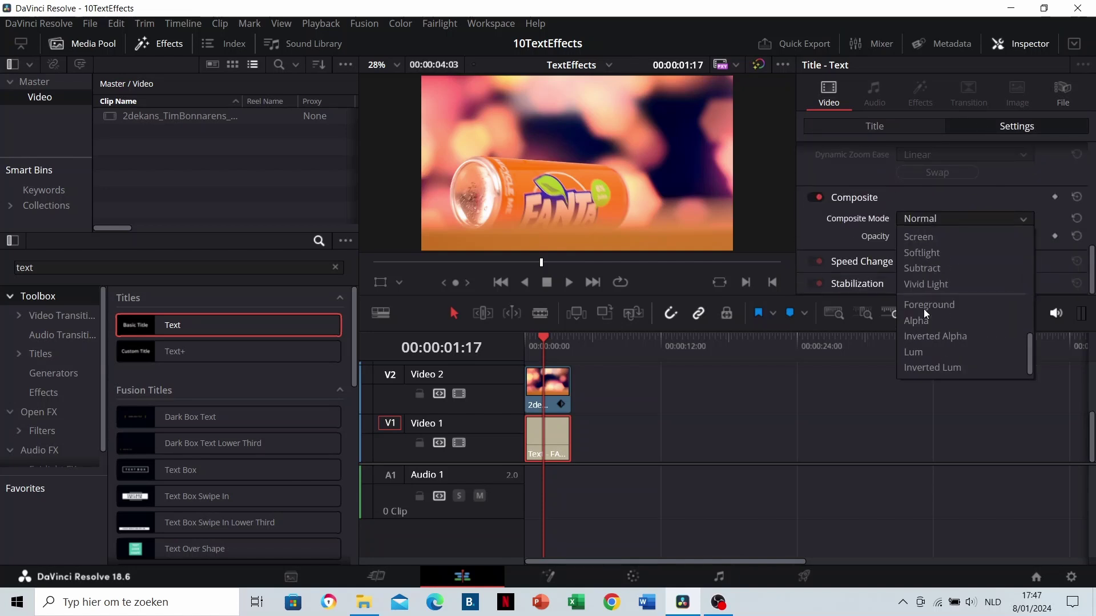
{"action": "left_click", "coordinate": [922, 323]}
{"action": "left_click", "coordinate": [554, 392]}
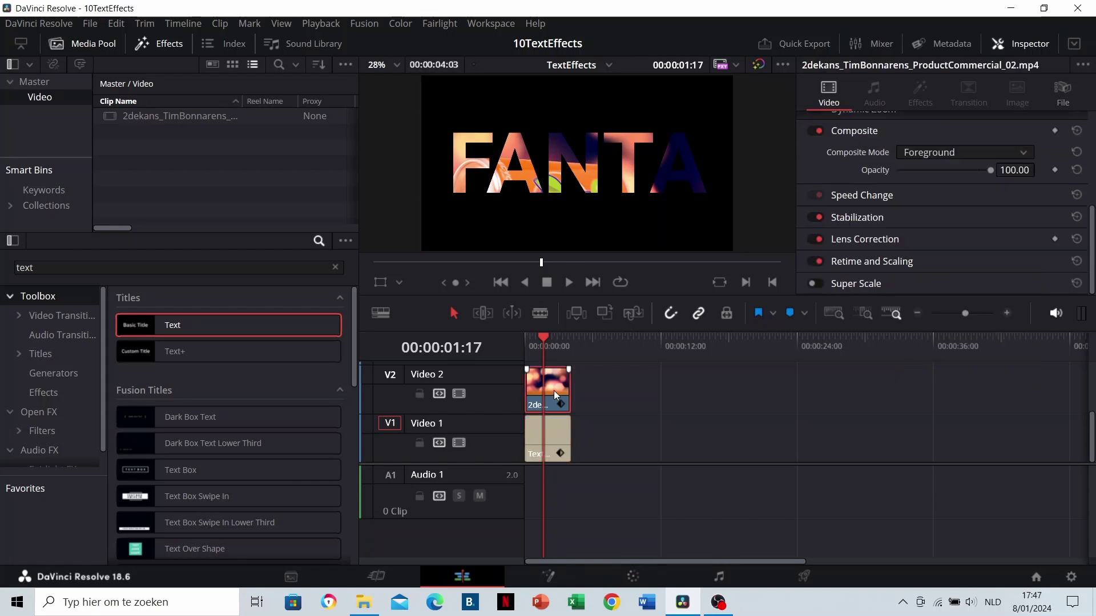
{"action": "left_click", "coordinate": [978, 150]}
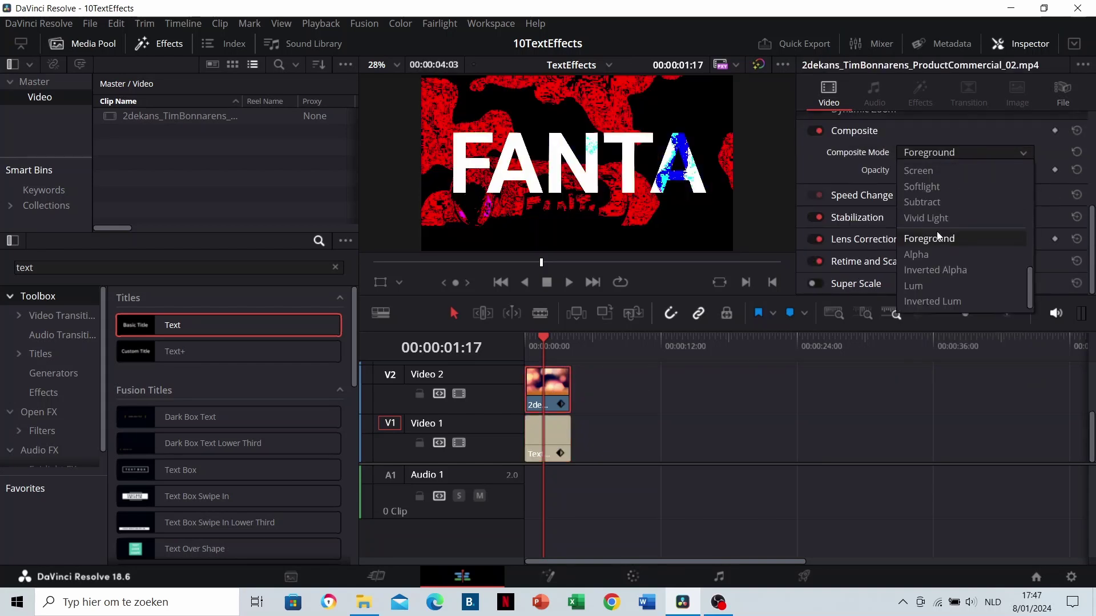
{"action": "left_click", "coordinate": [928, 244]}
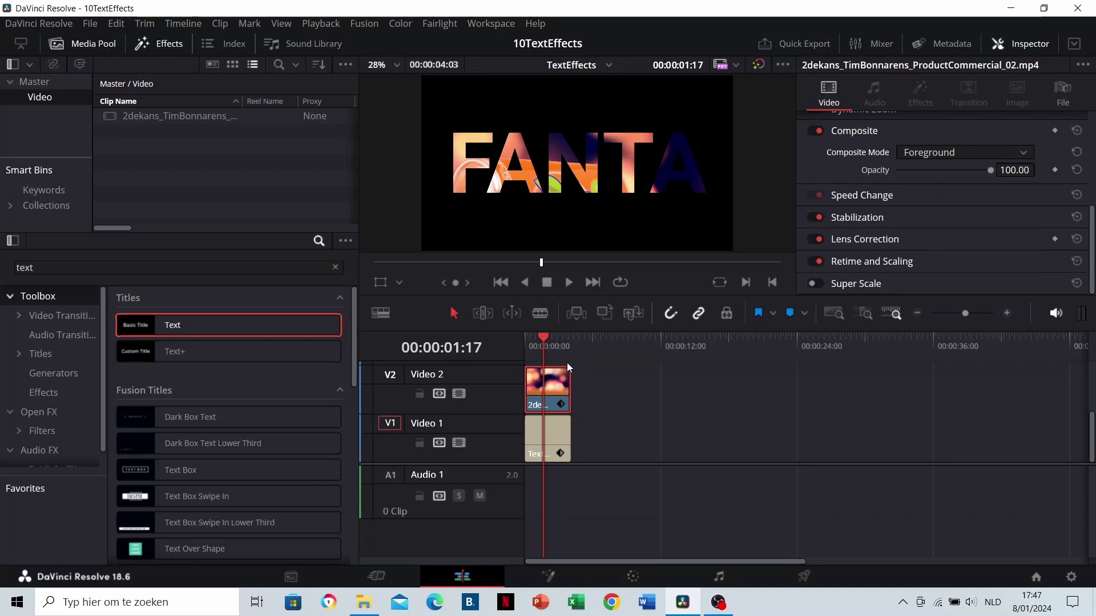
{"action": "left_click", "coordinate": [529, 349]}
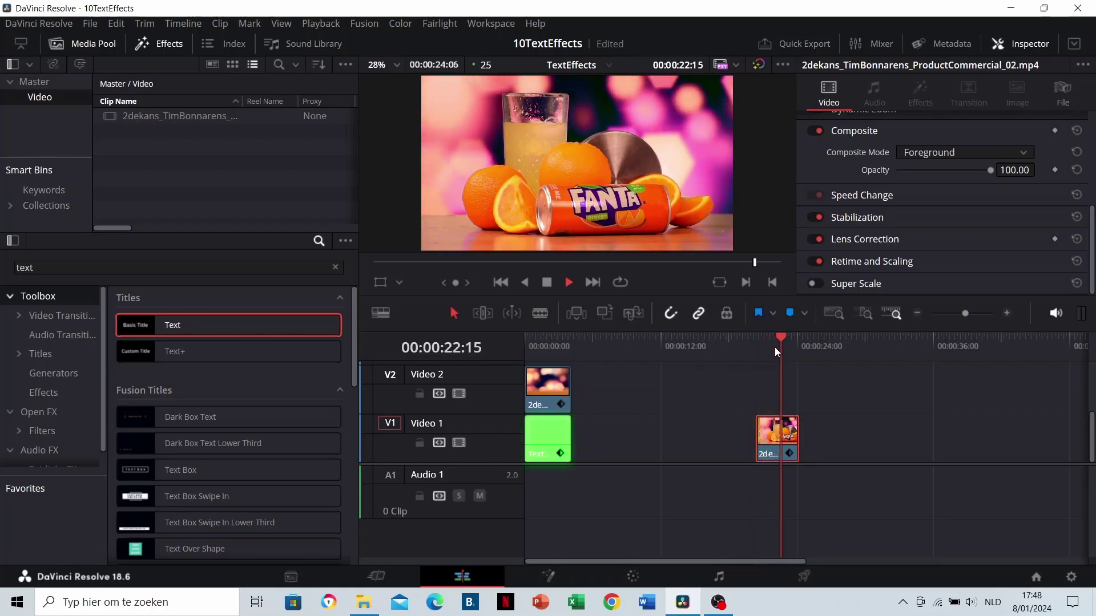
Step: Move the product shot earlier on Video 1 and set its composite mode to Normal
{"action": "key", "text": "space"}
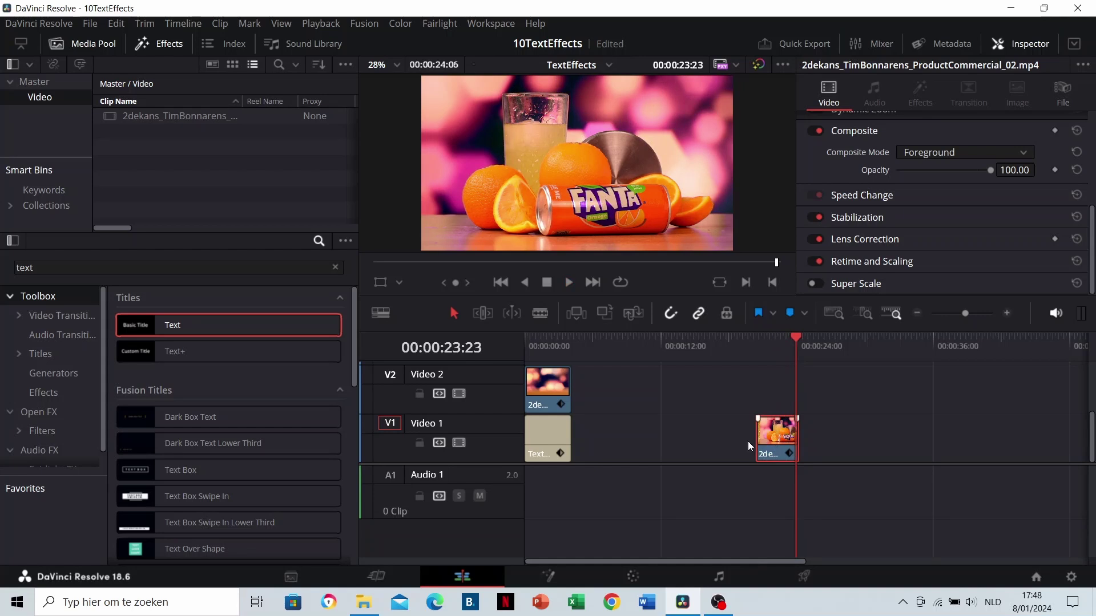
{"action": "left_click_drag", "start_coordinate": [749, 446], "coordinate": [724, 440]}
{"action": "left_click", "coordinate": [725, 351]}
{"action": "left_click", "coordinate": [936, 152]}
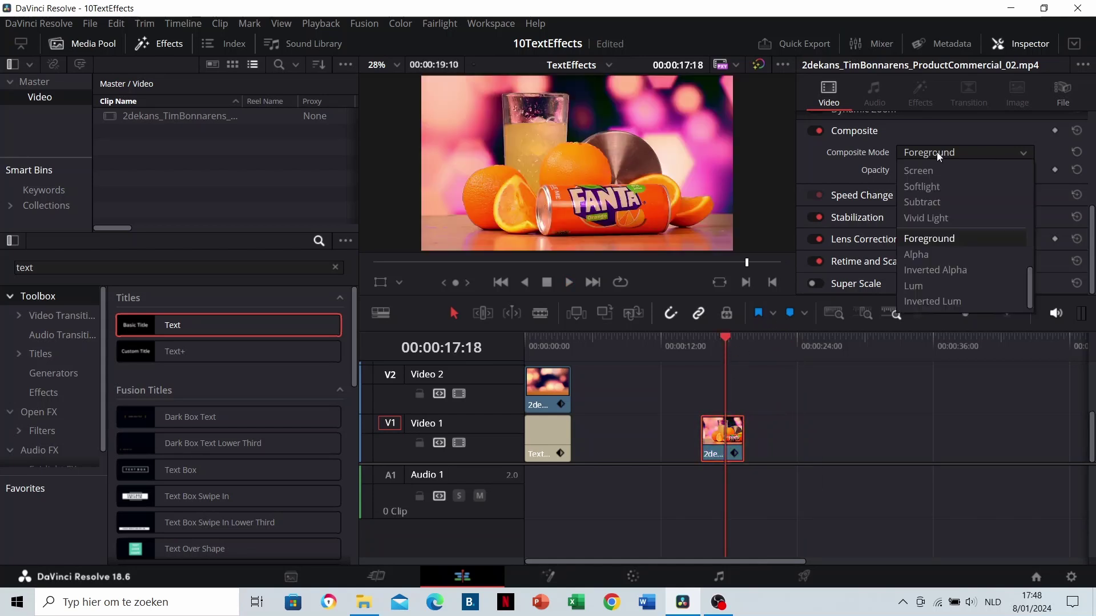
{"action": "scroll", "coordinate": [934, 206], "scroll_direction": "up", "scroll_amount": 8}
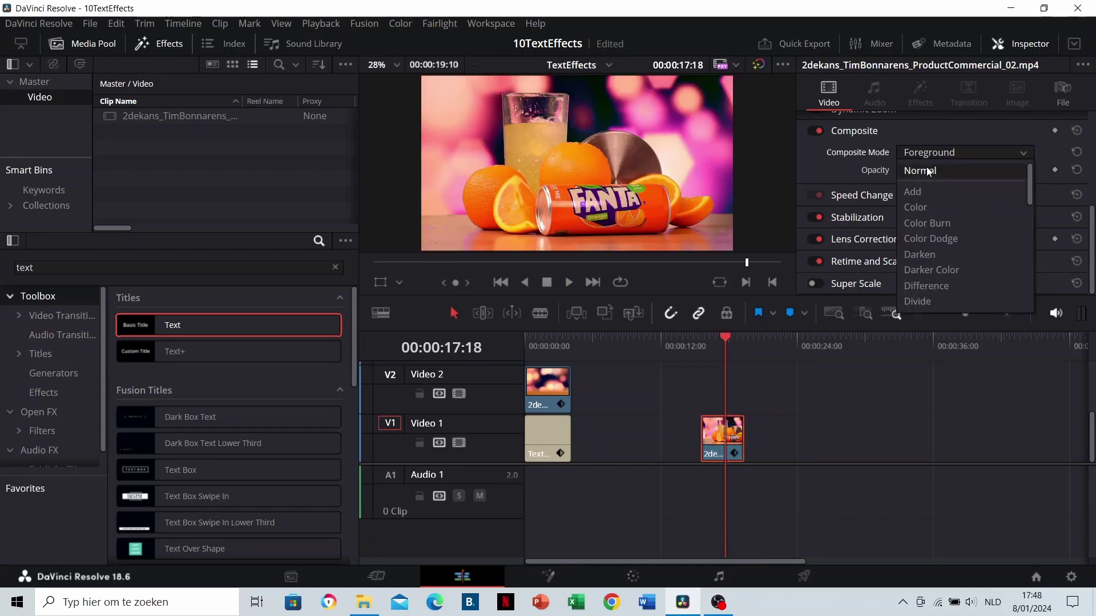
{"action": "left_click", "coordinate": [927, 170]}
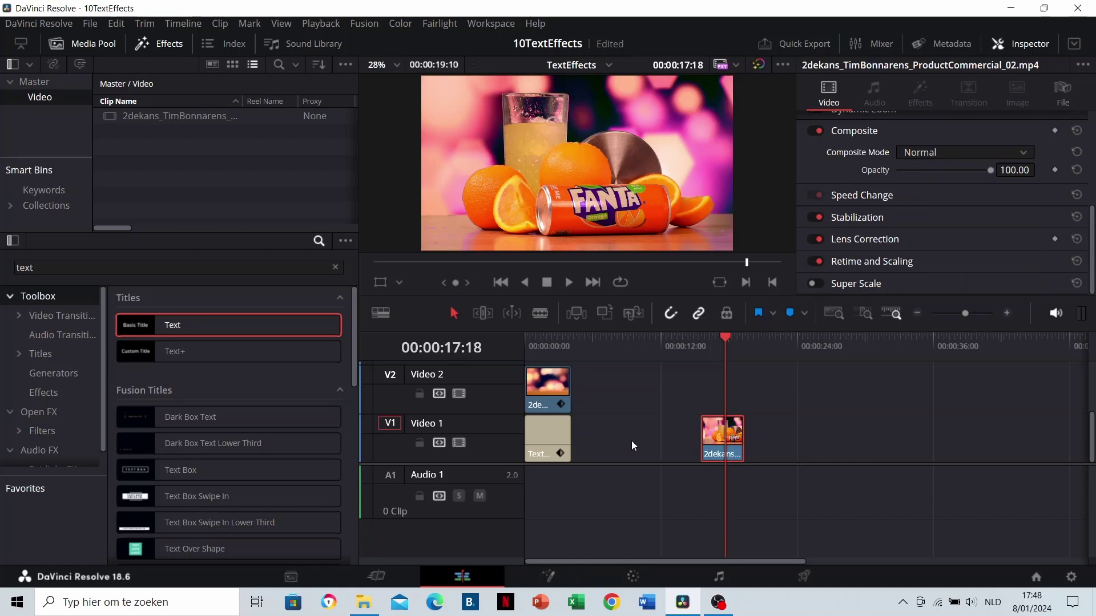
Step: Shift the title and Foreground footage up one track, move the product shot to the start, and preview
{"action": "left_click_drag", "start_coordinate": [631, 445], "coordinate": [533, 398]}
{"action": "left_click_drag", "start_coordinate": [545, 450], "coordinate": [542, 405]}
{"action": "left_click_drag", "start_coordinate": [733, 444], "coordinate": [556, 444]}
{"action": "left_click", "coordinate": [524, 355]}
{"action": "key", "text": "space"}
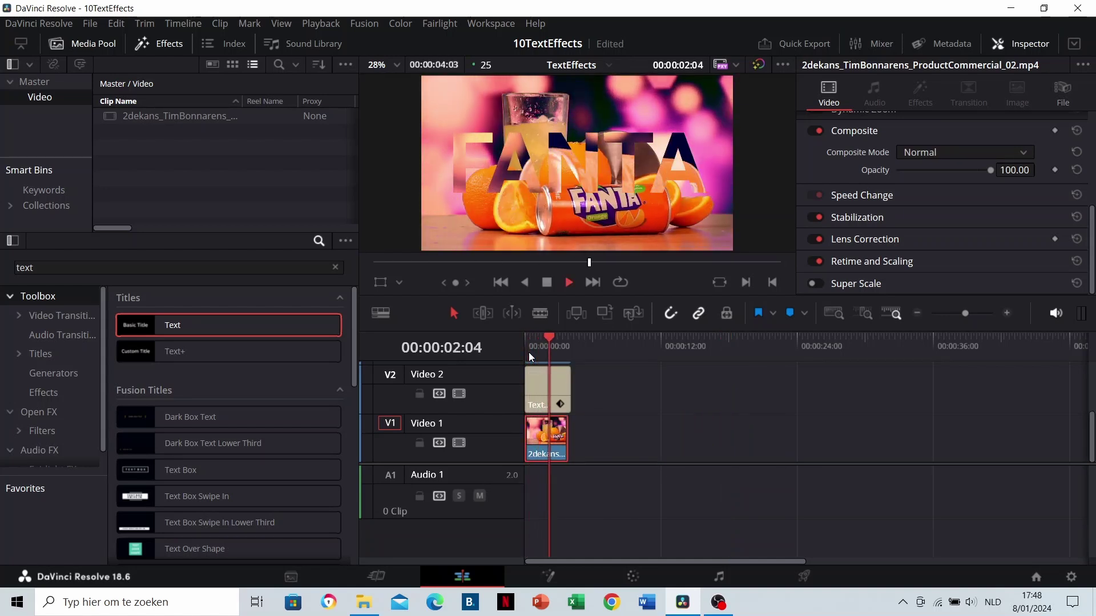
{"action": "key", "text": "space"}
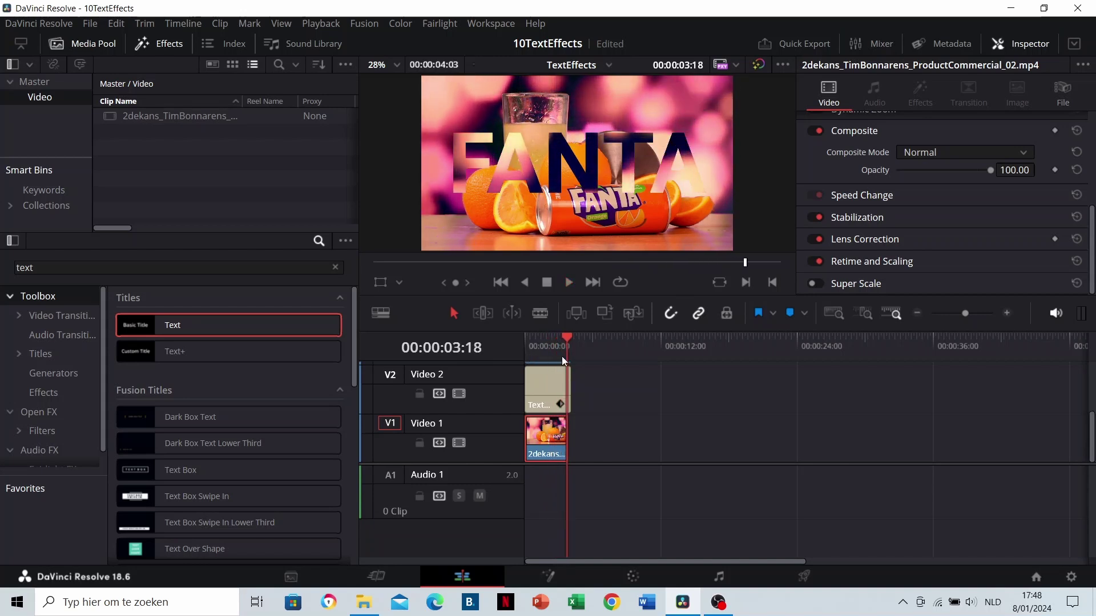
{"action": "left_click_drag", "start_coordinate": [546, 439], "coordinate": [547, 379]}
{"action": "left_click", "coordinate": [569, 346]}
{"action": "scroll", "coordinate": [599, 404], "scroll_direction": "down", "scroll_amount": 2}
{"action": "key", "text": "d"}
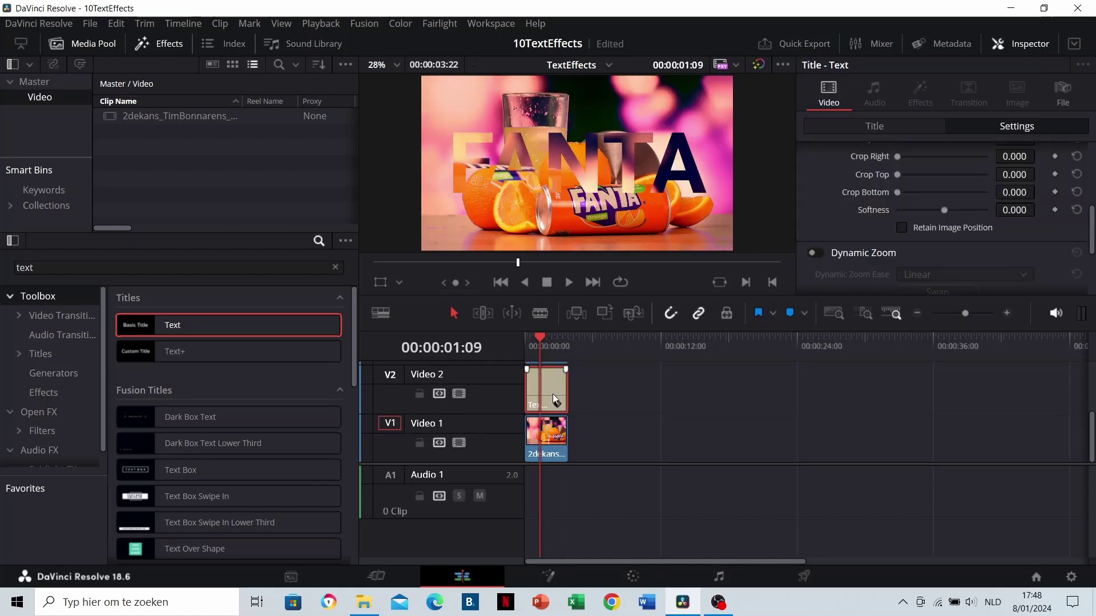
Step: Duplicate the FANTA title clip onto Video 2 above the footage
{"action": "scroll", "coordinate": [587, 407], "scroll_direction": "up", "scroll_amount": 1}
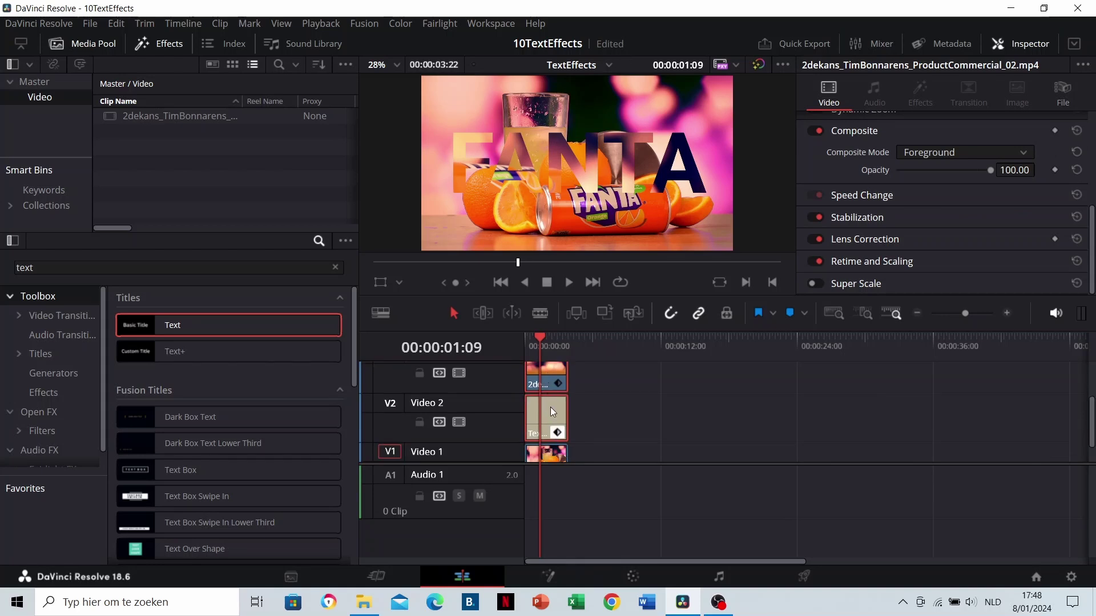
{"action": "mouse_move", "coordinate": [550, 415]}
{"action": "left_mouse_down"}
{"action": "mouse_move", "coordinate": [550, 381]}
{"action": "mouse_move", "coordinate": [558, 394]}
{"action": "mouse_move", "coordinate": [542, 423]}
{"action": "left_mouse_up"}
{"action": "left_click", "coordinate": [552, 372]}
{"action": "scroll", "coordinate": [542, 423], "scroll_direction": "down", "scroll_amount": 1}
{"action": "scroll", "coordinate": [820, 225], "scroll_direction": "up", "scroll_amount": 1}
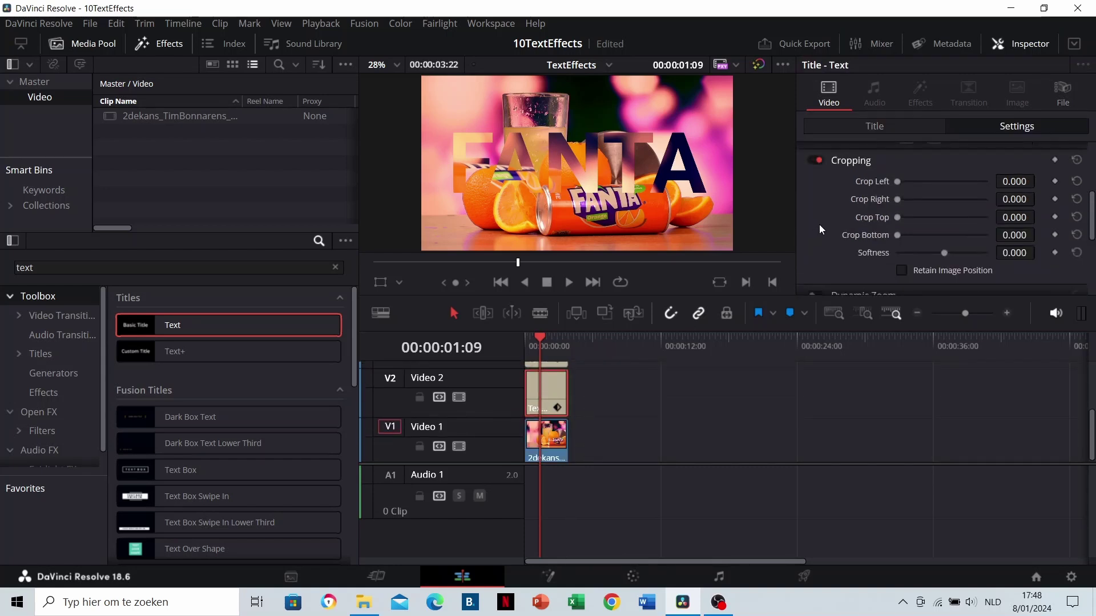
{"action": "scroll", "coordinate": [822, 217], "scroll_direction": "up", "scroll_amount": 3}
Step: Set the duplicate title's composite mode to Normal
{"action": "left_click", "coordinate": [856, 128]}
{"action": "scroll", "coordinate": [914, 204], "scroll_direction": "down", "scroll_amount": 5}
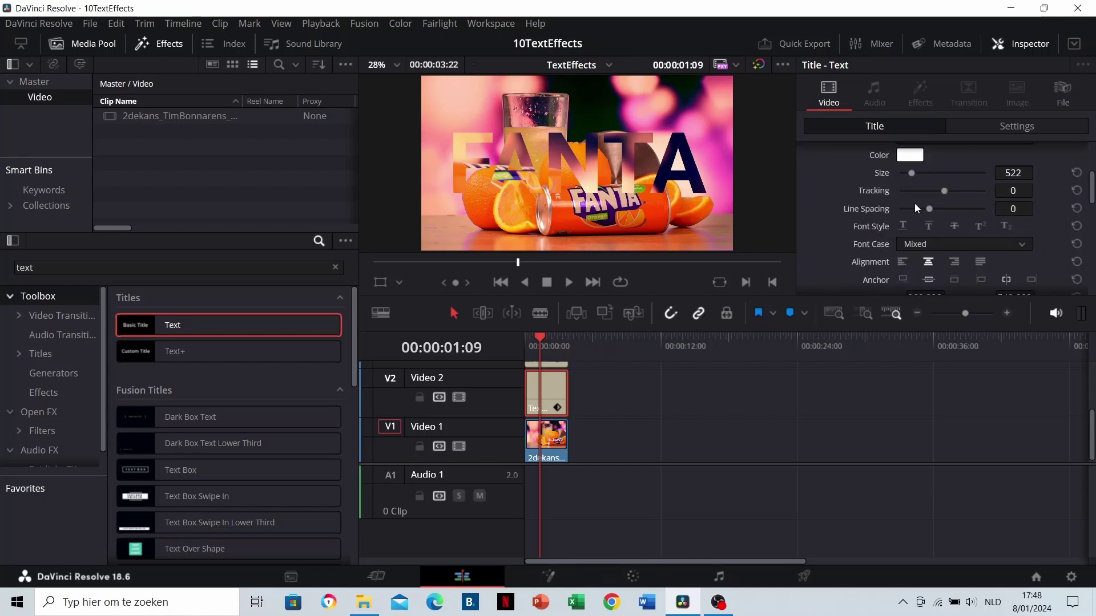
{"action": "left_click", "coordinate": [1002, 128]}
{"action": "scroll", "coordinate": [902, 218], "scroll_direction": "down", "scroll_amount": 5}
{"action": "left_click", "coordinate": [902, 217]}
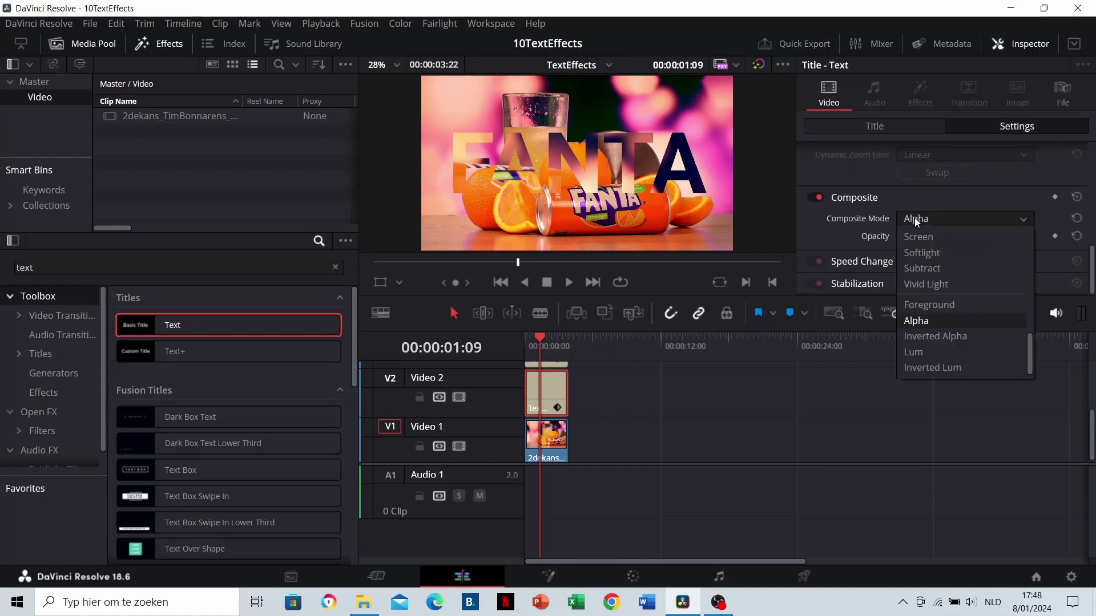
{"action": "scroll", "coordinate": [924, 251], "scroll_direction": "up", "scroll_amount": 8}
{"action": "left_click", "coordinate": [920, 237]}
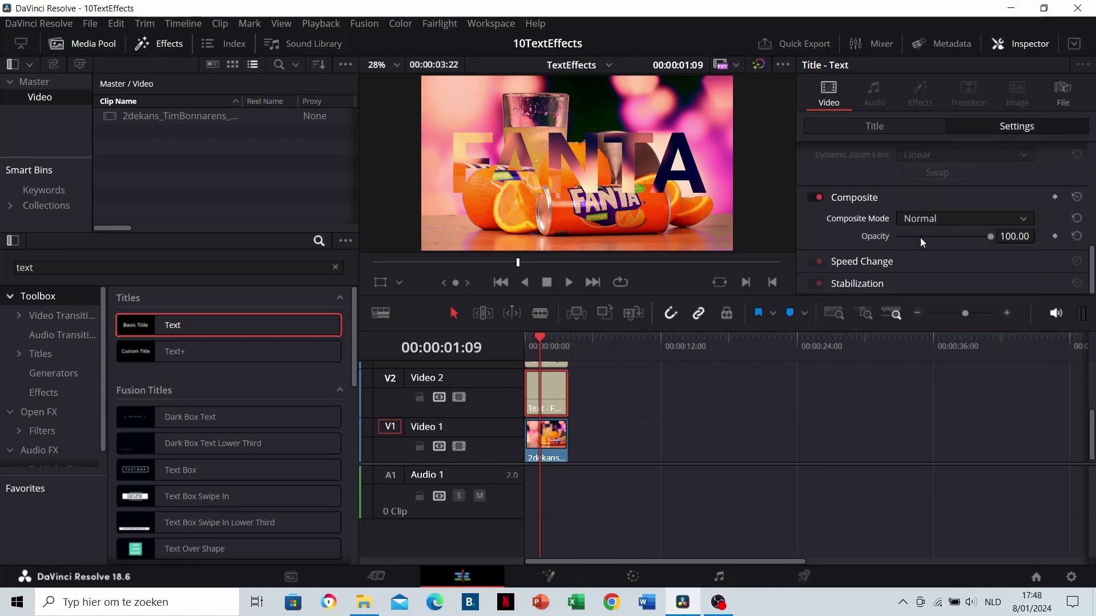
Step: Give the FANTA title a white outline with stroke size 16
{"action": "left_click", "coordinate": [885, 127]}
{"action": "scroll", "coordinate": [848, 214], "scroll_direction": "down", "scroll_amount": 2}
{"action": "scroll", "coordinate": [853, 212], "scroll_direction": "down", "scroll_amount": 3}
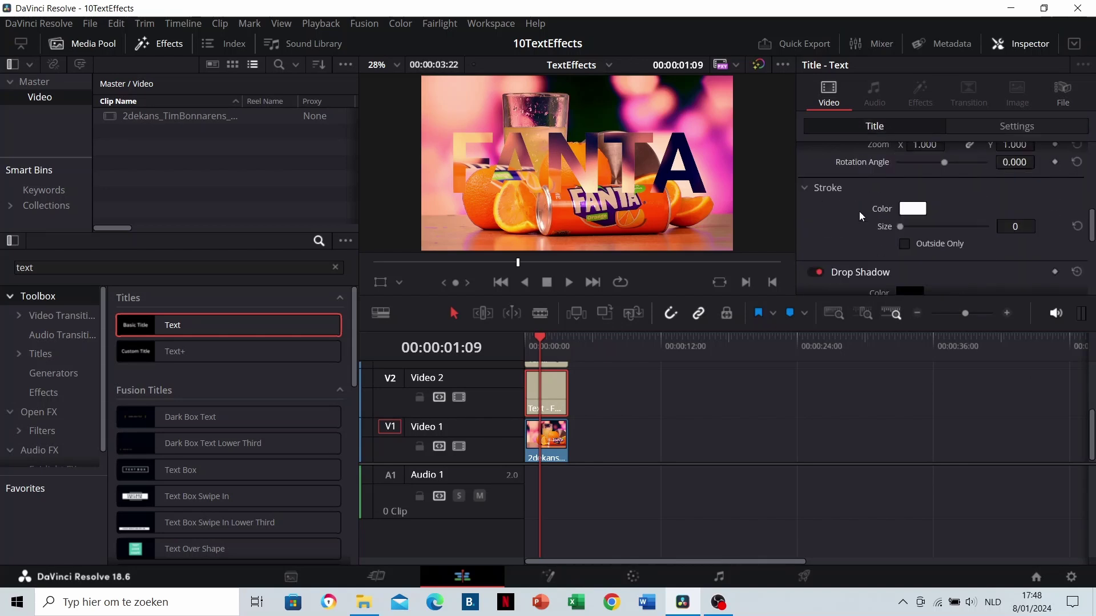
{"action": "left_click", "coordinate": [929, 185]}
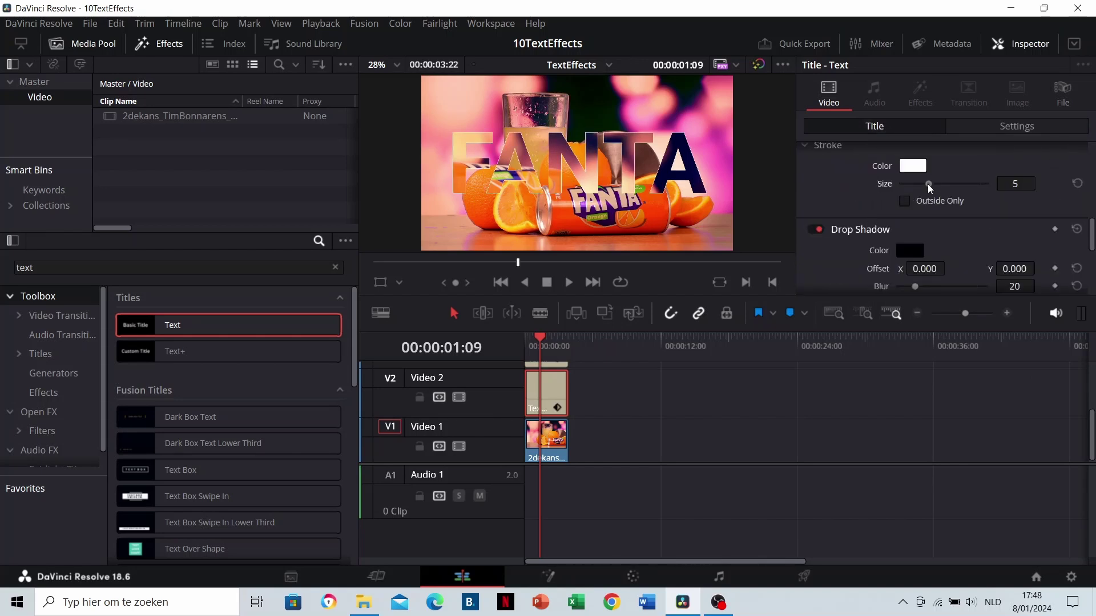
{"action": "left_click_drag", "start_coordinate": [929, 187], "coordinate": [1023, 188]}
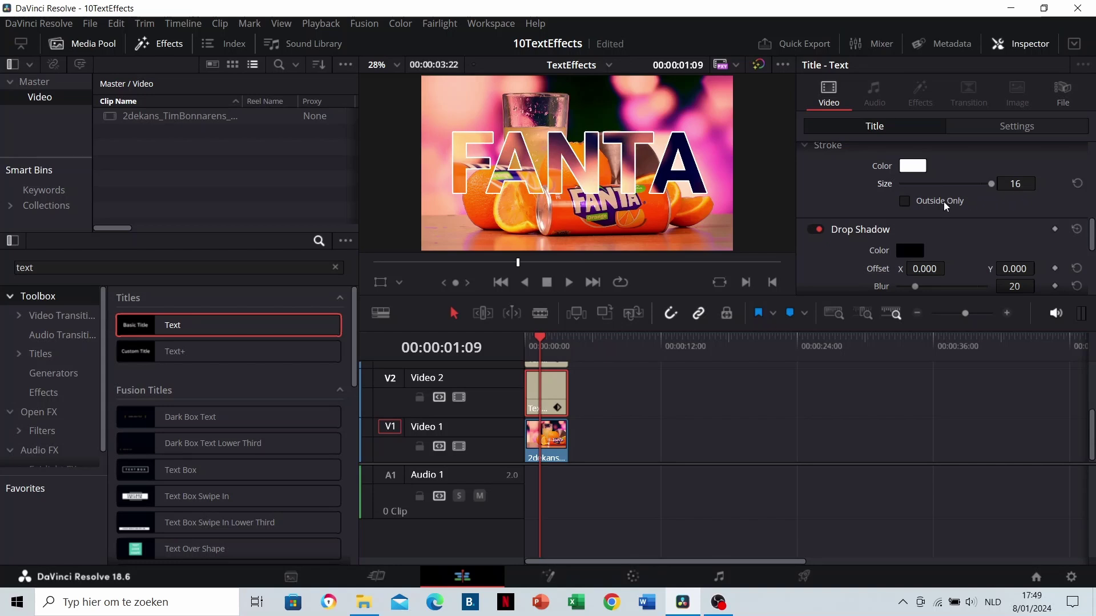
Step: Offset the drop shadow to X 17, Y -17 with blur 44, then replay from the start
{"action": "key", "text": "space"}
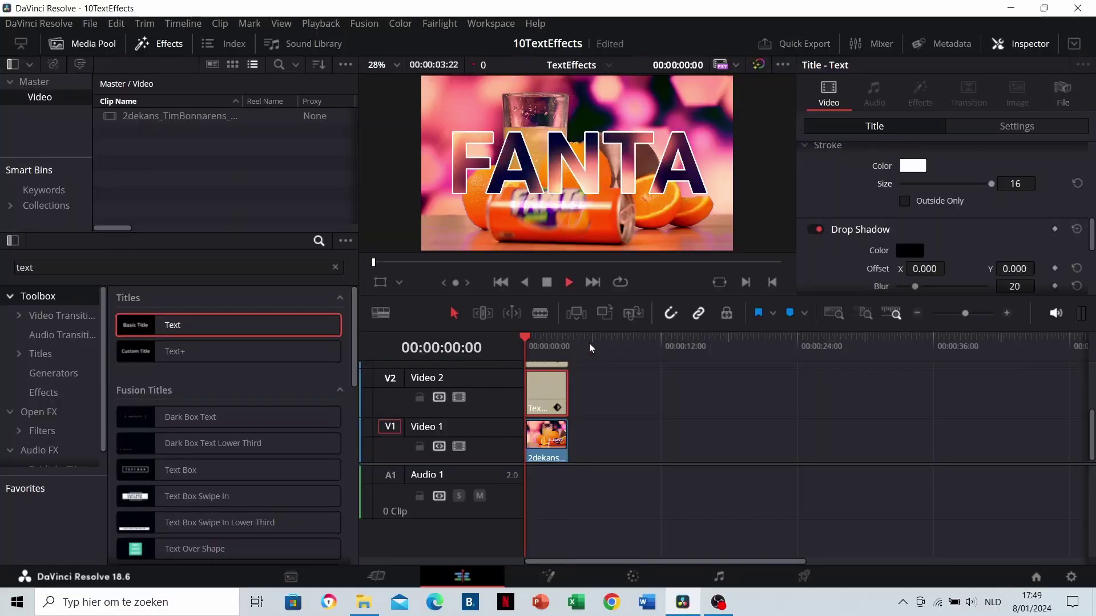
{"action": "key", "text": "space"}
{"action": "scroll", "coordinate": [890, 197], "scroll_direction": "down", "scroll_amount": 2}
{"action": "key", "text": "space"}
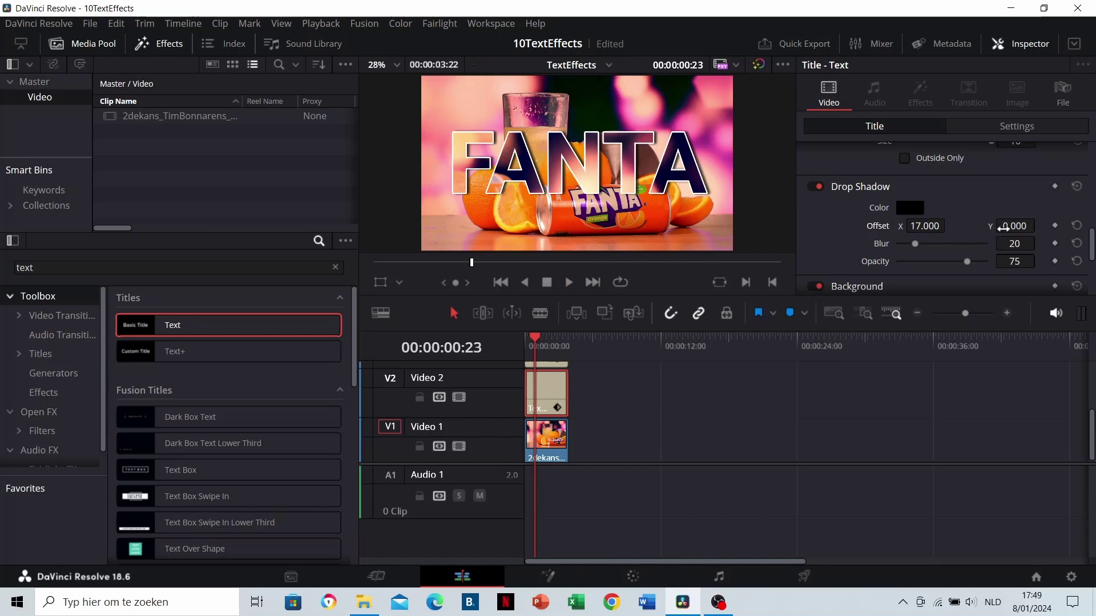
{"action": "left_click_drag", "start_coordinate": [1003, 227], "coordinate": [996, 227]}
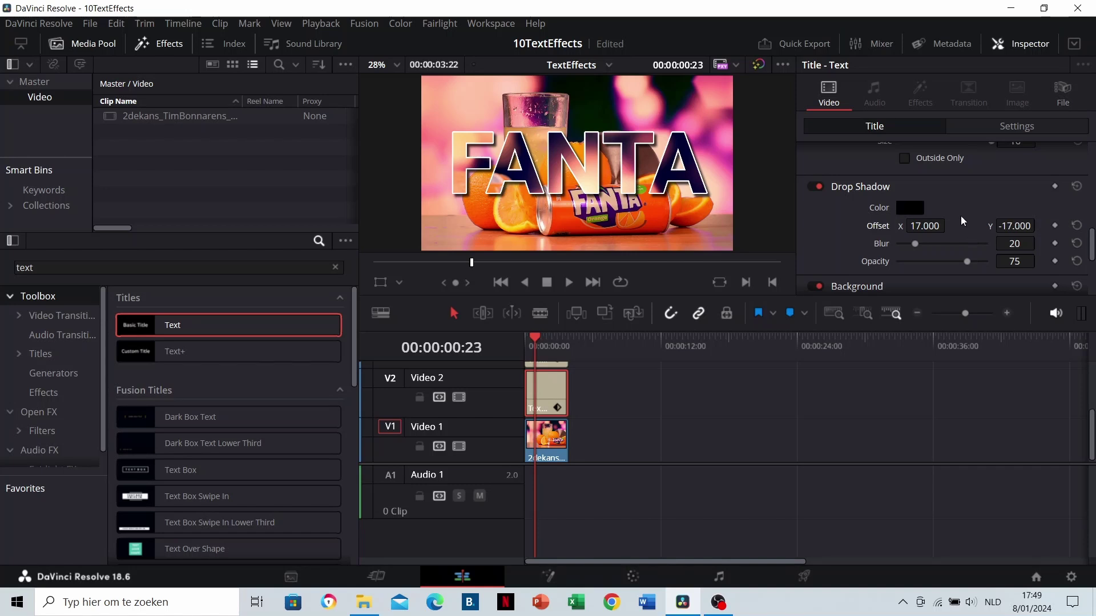
{"action": "left_click", "coordinate": [939, 244]}
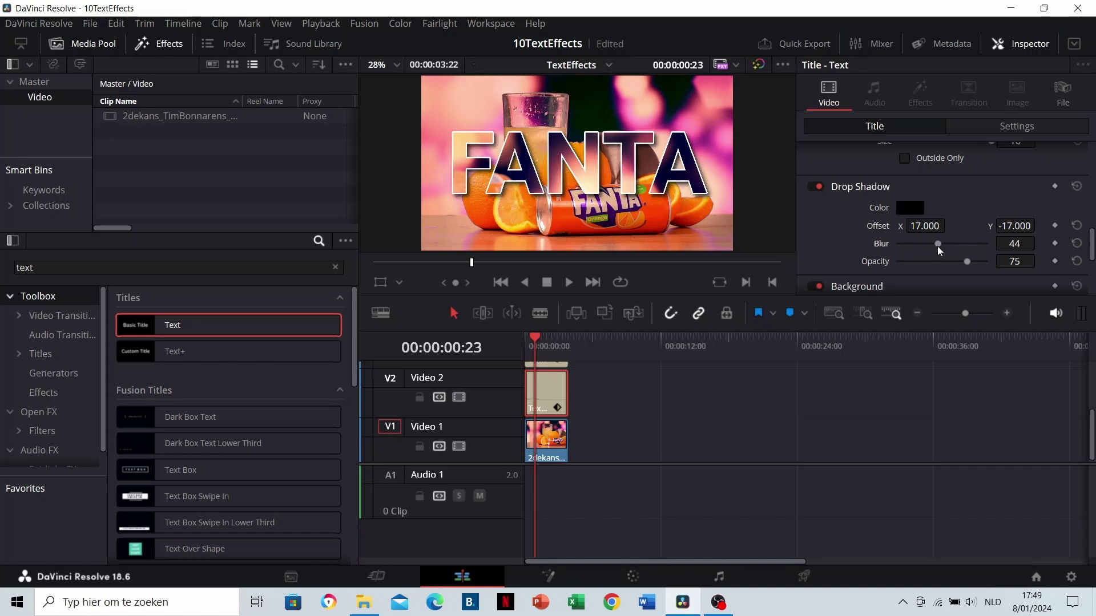
{"action": "left_click", "coordinate": [526, 340]}
{"action": "key", "text": "space"}
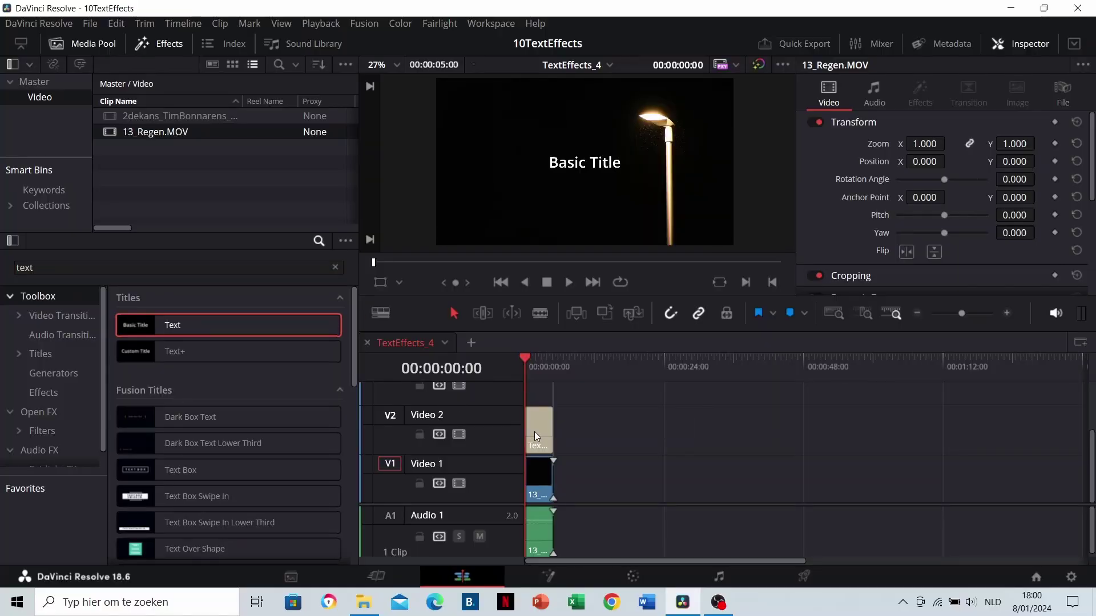
Step: Change the title text to RAIN and set it in Steelfish Bold Italic
{"action": "triple_click", "coordinate": [850, 180]}
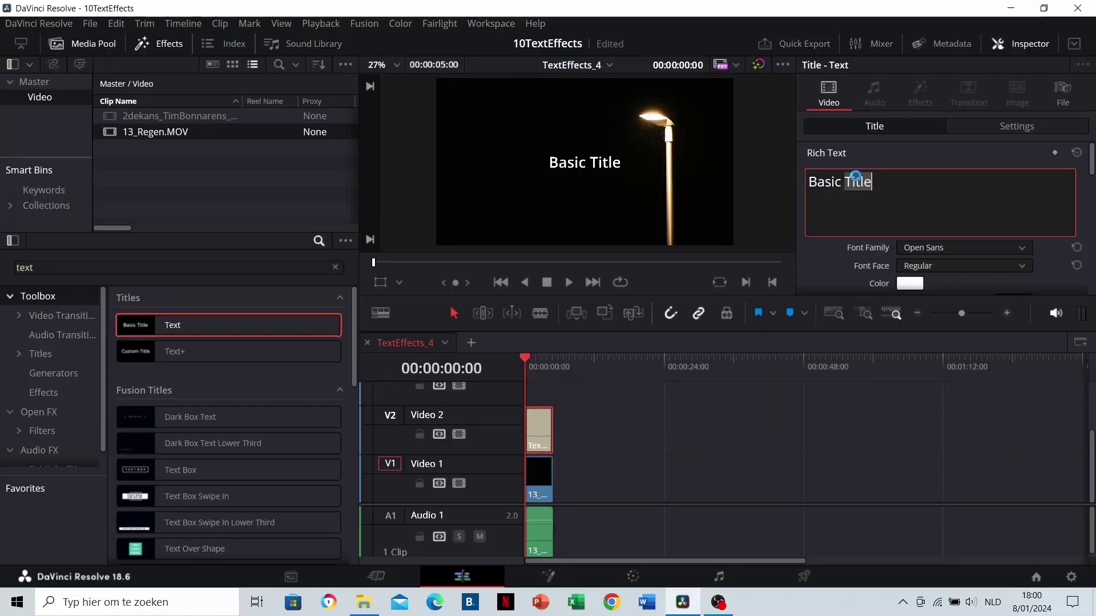
{"action": "type", "text": "RAIN"}
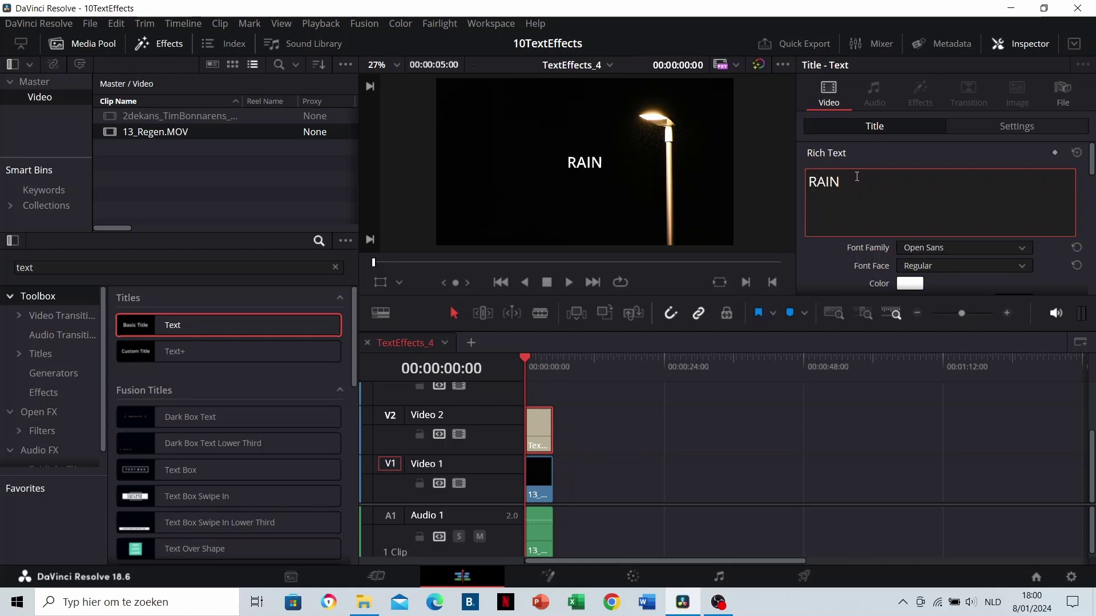
{"action": "left_click", "coordinate": [926, 248]}
{"action": "scroll", "coordinate": [957, 340], "scroll_direction": "down", "scroll_amount": 10}
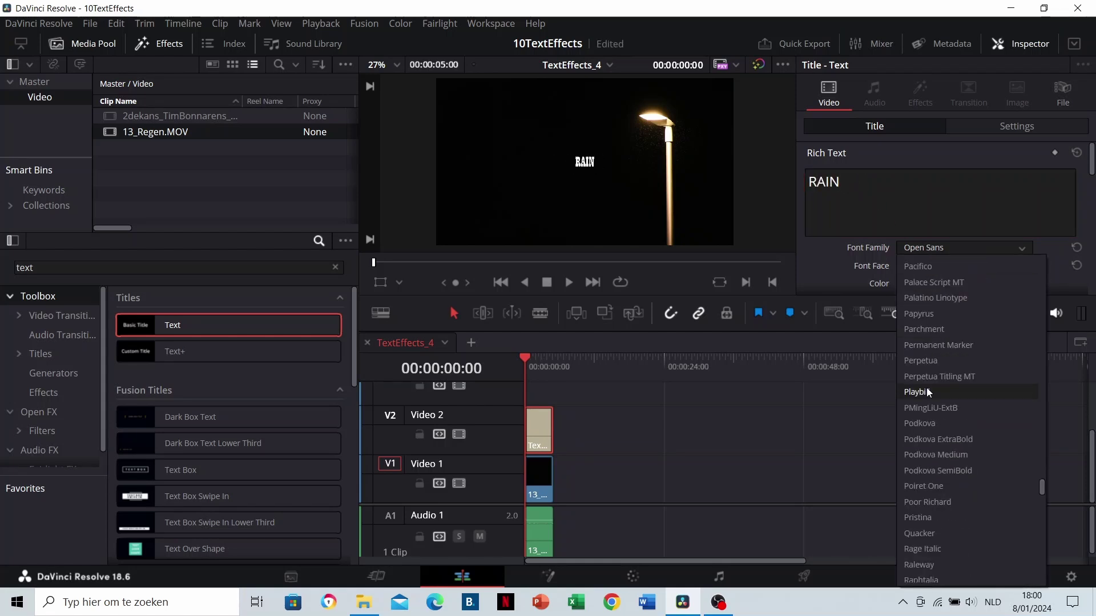
{"action": "scroll", "coordinate": [928, 394], "scroll_direction": "down", "scroll_amount": 10}
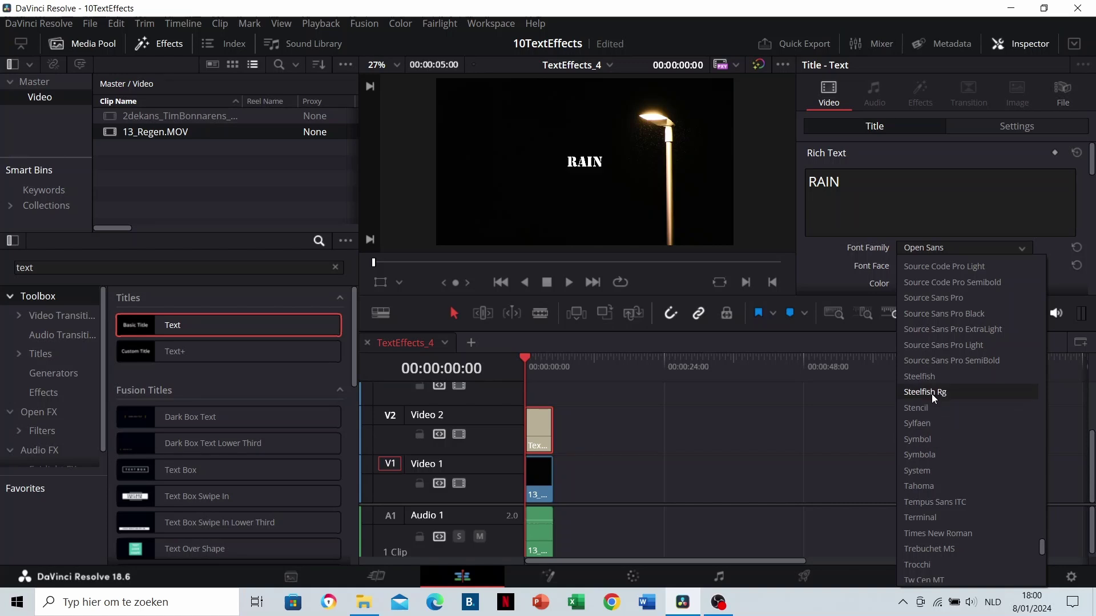
{"action": "left_click", "coordinate": [932, 379]}
{"action": "left_click", "coordinate": [909, 264]}
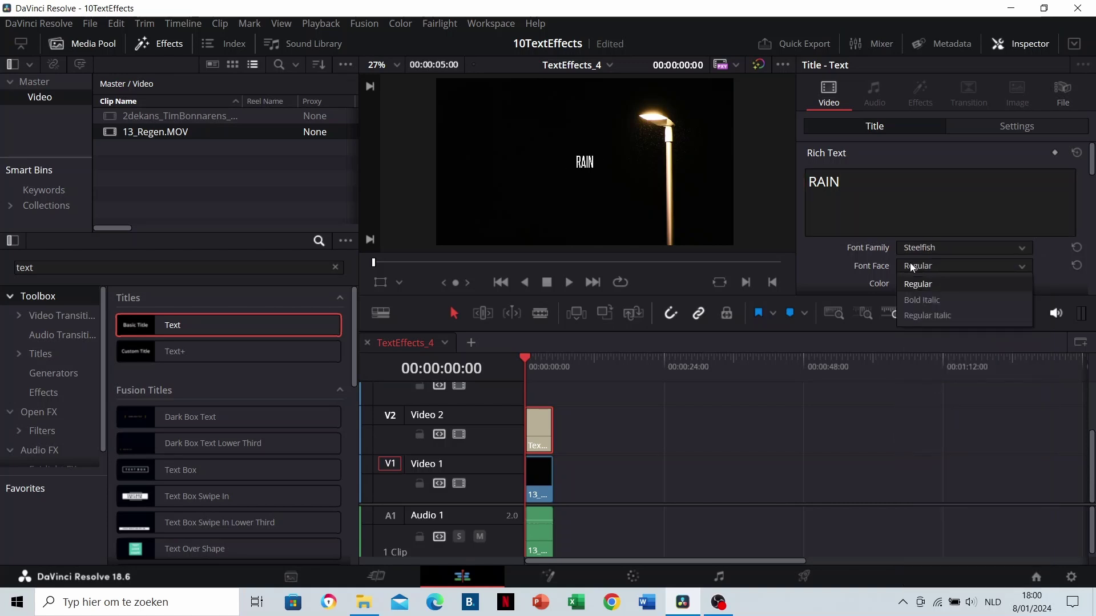
{"action": "left_click", "coordinate": [926, 296]}
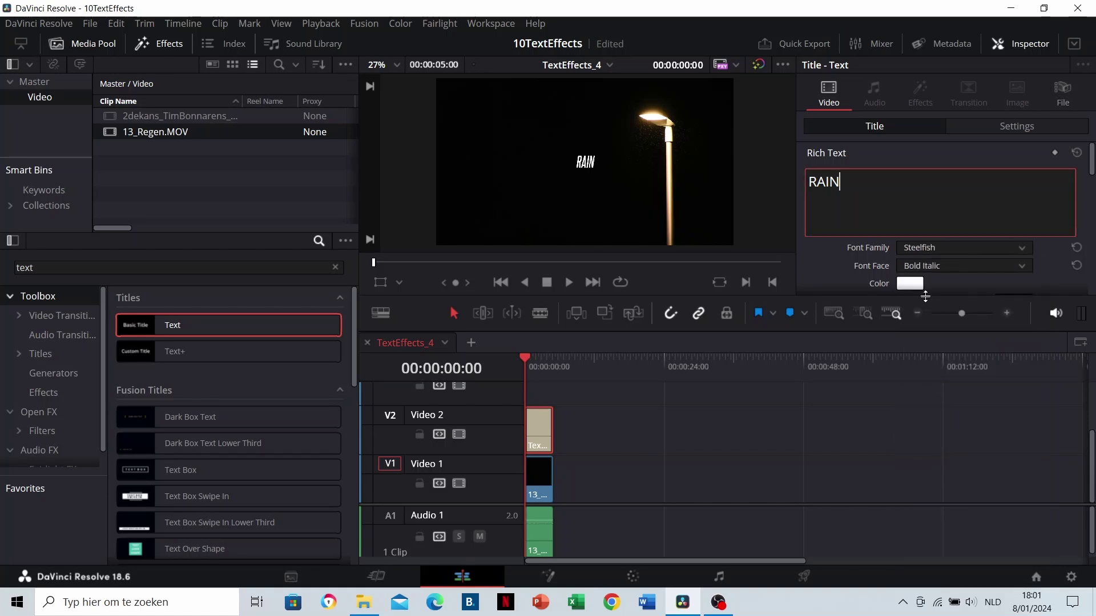
Step: Increase the RAIN title size to 442
{"action": "left_click", "coordinate": [1003, 124]}
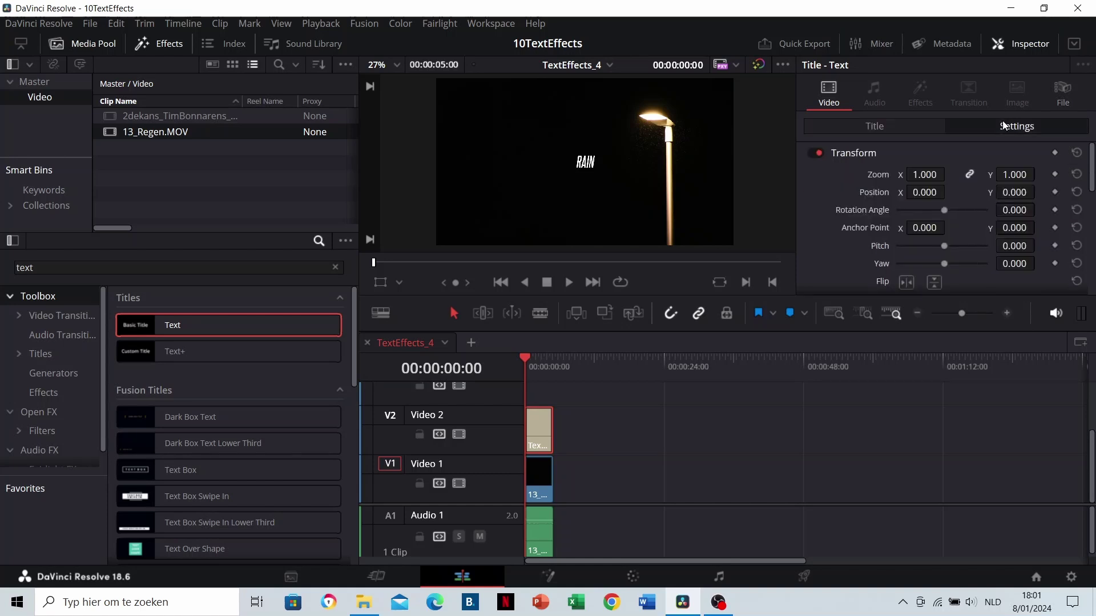
{"action": "scroll", "coordinate": [875, 171], "scroll_direction": "down", "scroll_amount": 1}
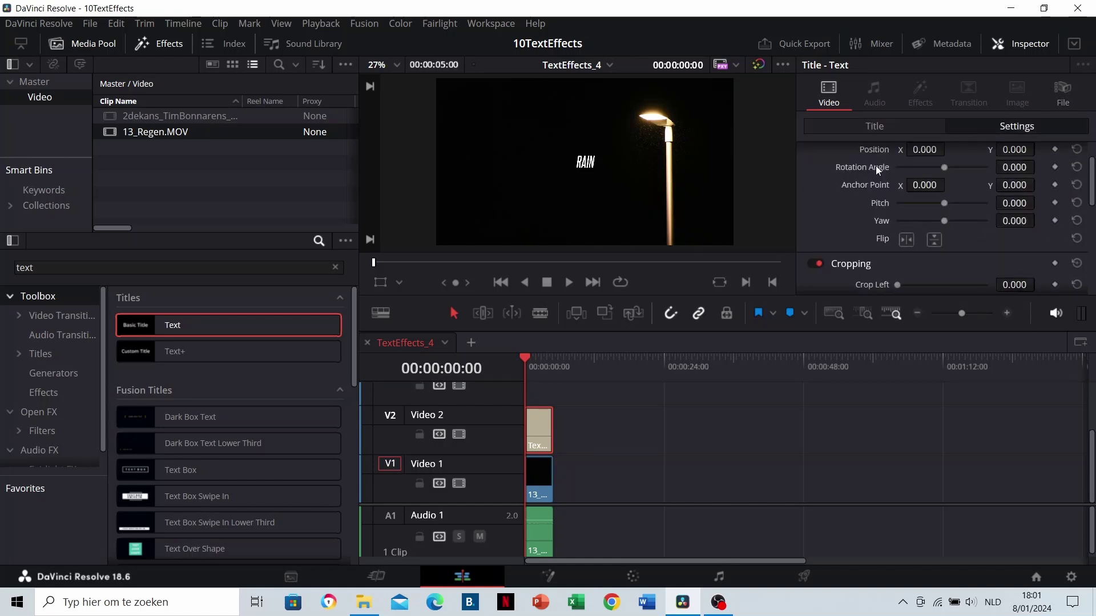
{"action": "left_click", "coordinate": [873, 126]}
{"action": "scroll", "coordinate": [913, 194], "scroll_direction": "down", "scroll_amount": 5}
{"action": "scroll", "coordinate": [1002, 181], "scroll_direction": "up", "scroll_amount": 2}
{"action": "left_click_drag", "start_coordinate": [1004, 172], "coordinate": [1044, 172]}
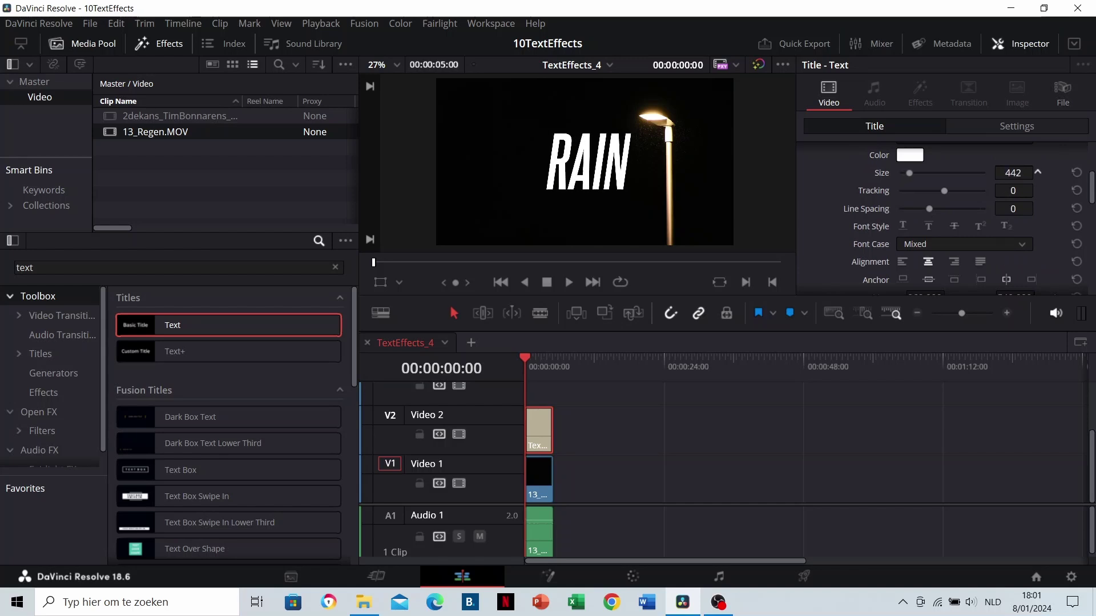
Step: Move RAIN left of the lamp to position X -371, Y -60
{"action": "left_click", "coordinate": [987, 122]}
{"action": "scroll", "coordinate": [900, 171], "scroll_direction": "up", "scroll_amount": 2}
{"action": "left_click_drag", "start_coordinate": [919, 193], "coordinate": [882, 193]}
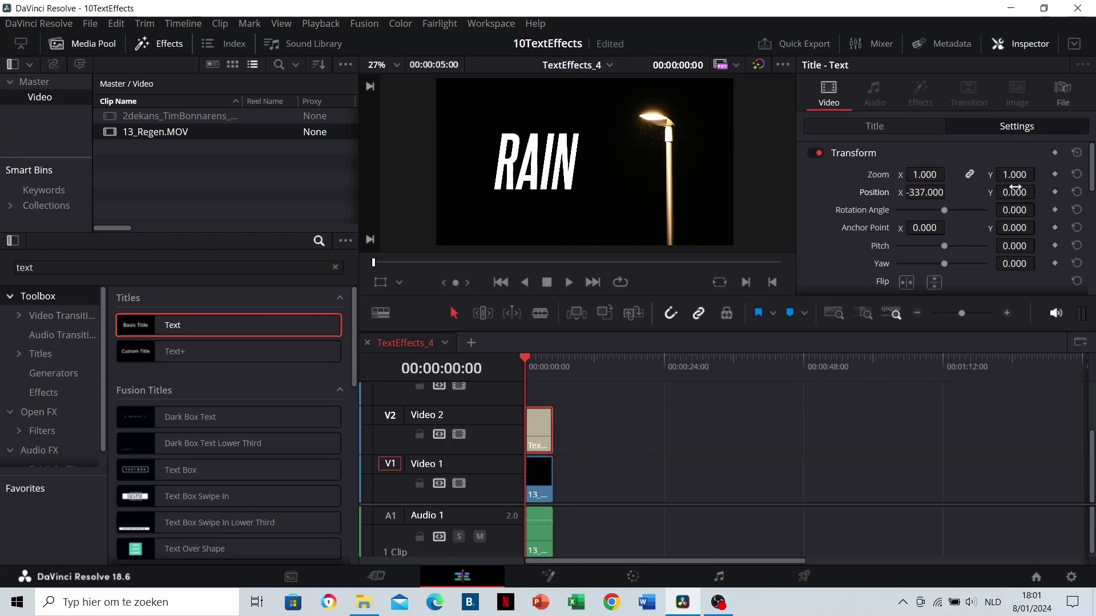
{"action": "left_click", "coordinate": [1076, 191]}
{"action": "key", "text": "ctrl+z"}
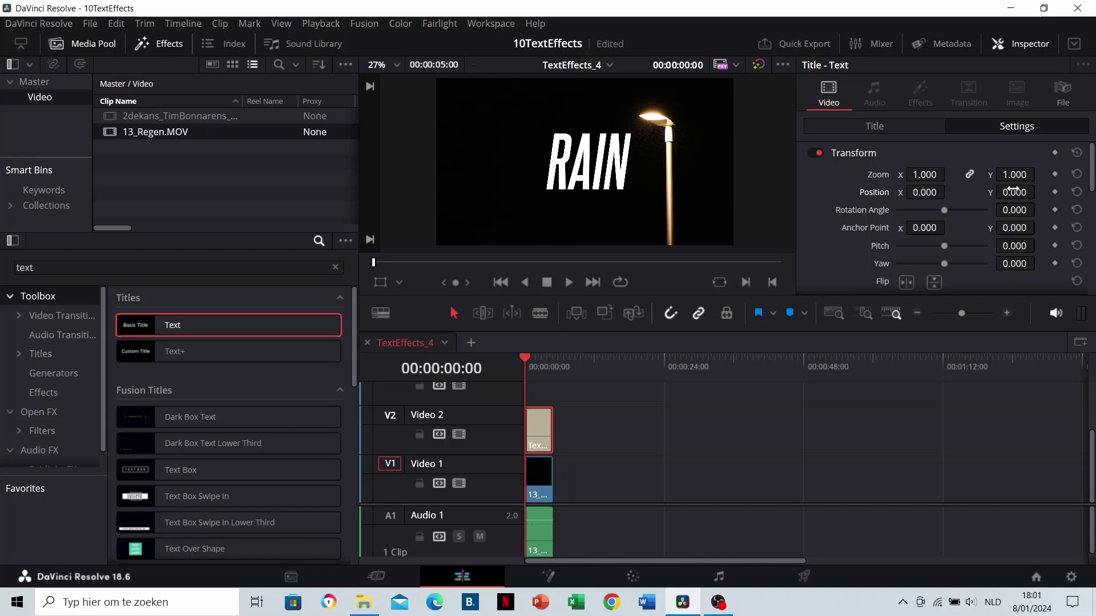
{"action": "left_click_drag", "start_coordinate": [949, 192], "coordinate": [988, 190]}
{"action": "scroll", "coordinate": [474, 163], "scroll_direction": "down", "scroll_amount": 2}
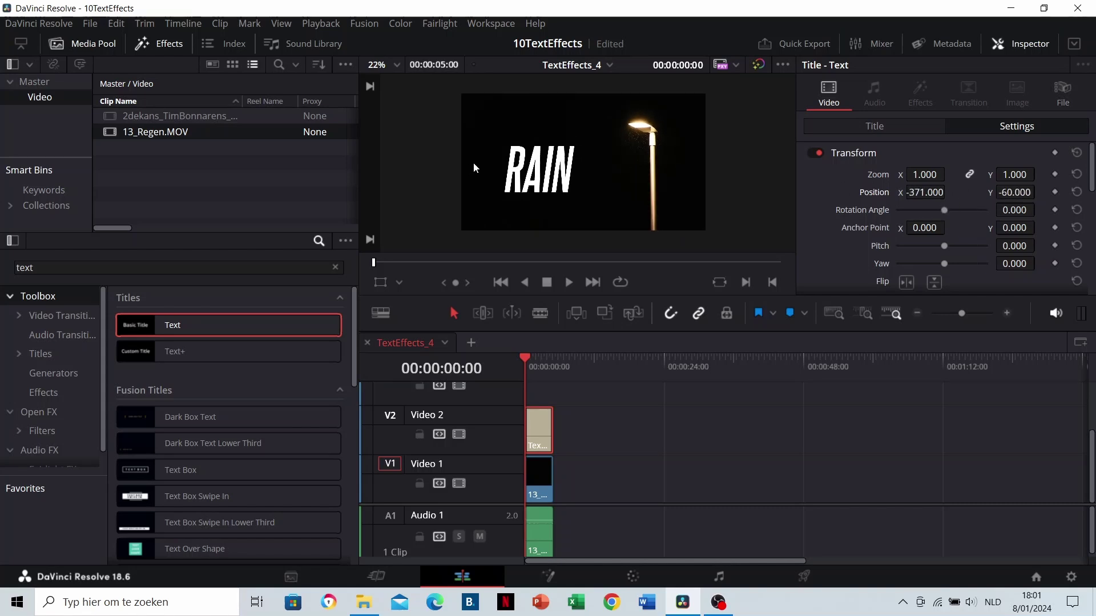
Step: Place a Noise Gradient generator on Video 3 above the RAIN title
{"action": "left_click", "coordinate": [51, 374]}
{"action": "double_click", "coordinate": [65, 267]}
{"action": "key", "text": "BackSpace"}
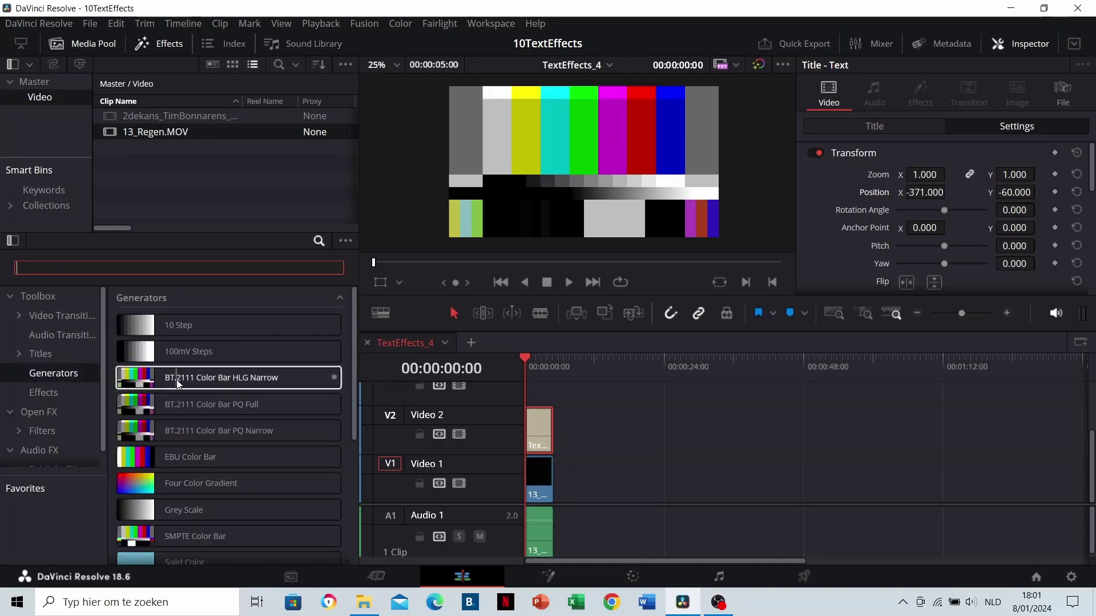
{"action": "scroll", "coordinate": [176, 379], "scroll_direction": "down", "scroll_amount": 4}
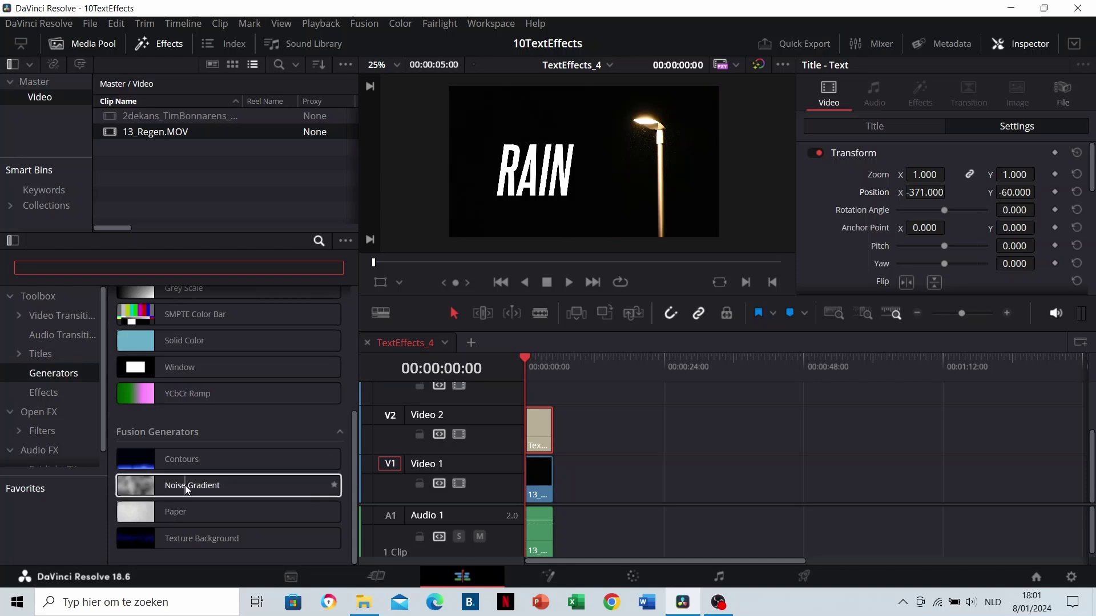
{"action": "left_click_drag", "start_coordinate": [185, 485], "coordinate": [527, 392]}
{"action": "left_click", "coordinate": [539, 365]}
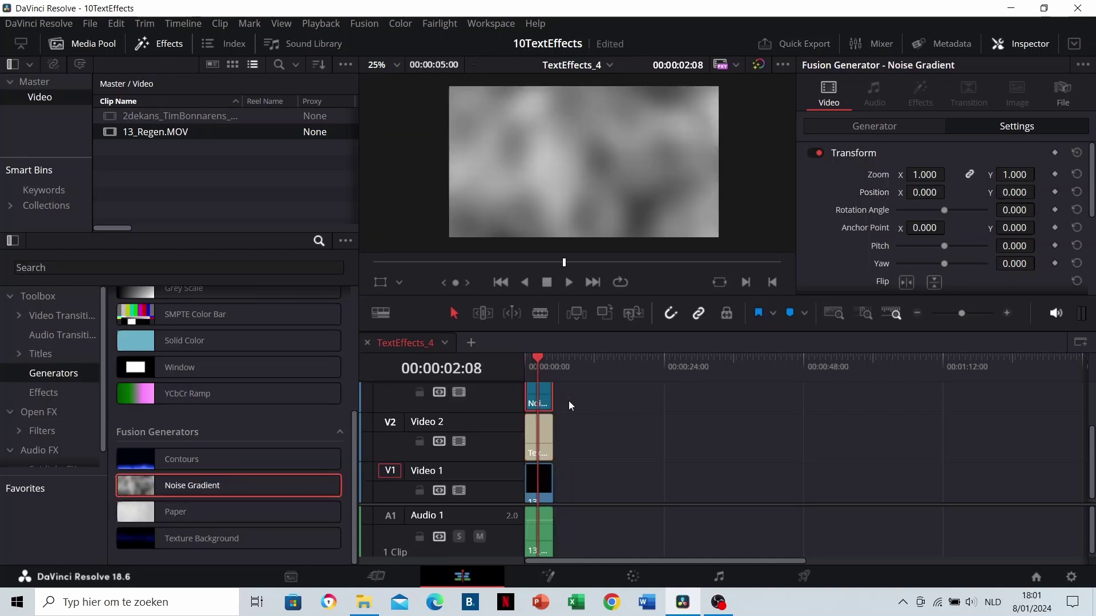
{"action": "scroll", "coordinate": [568, 401], "scroll_direction": "up", "scroll_amount": 1}
Step: Set the RAIN title's composite mode to Alpha
{"action": "left_click", "coordinate": [543, 444]}
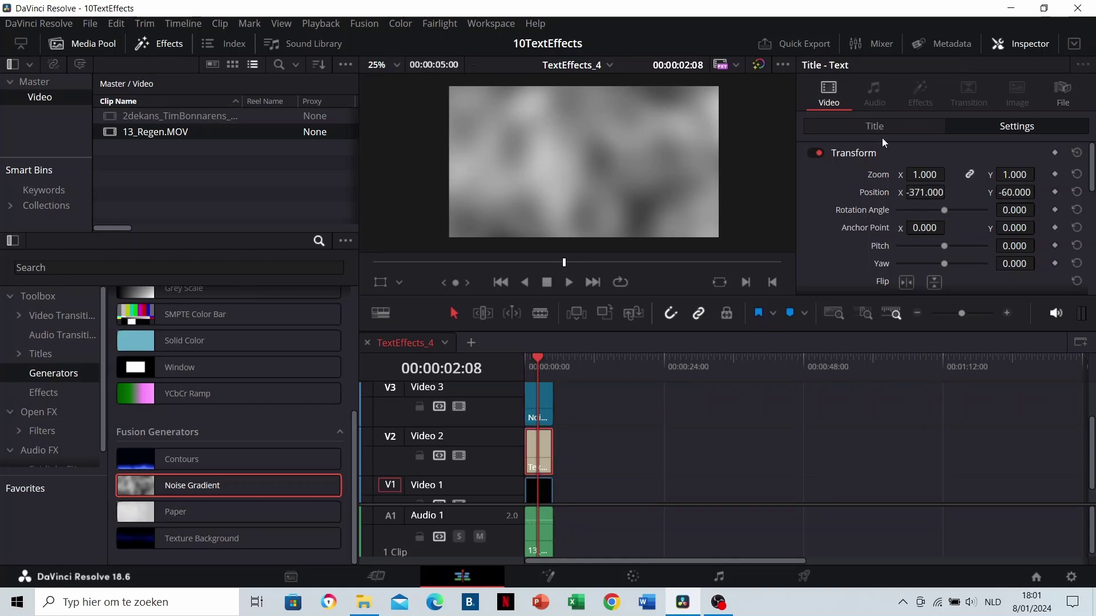
{"action": "scroll", "coordinate": [906, 183], "scroll_direction": "down", "scroll_amount": 10}
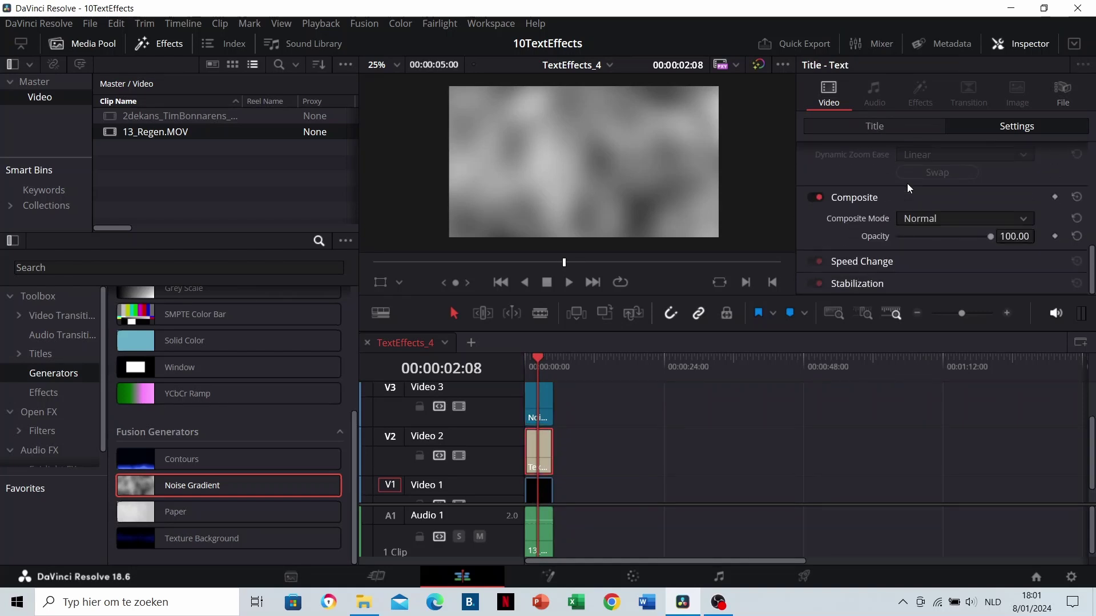
{"action": "left_click", "coordinate": [928, 221]}
{"action": "scroll", "coordinate": [925, 302], "scroll_direction": "down", "scroll_amount": 5}
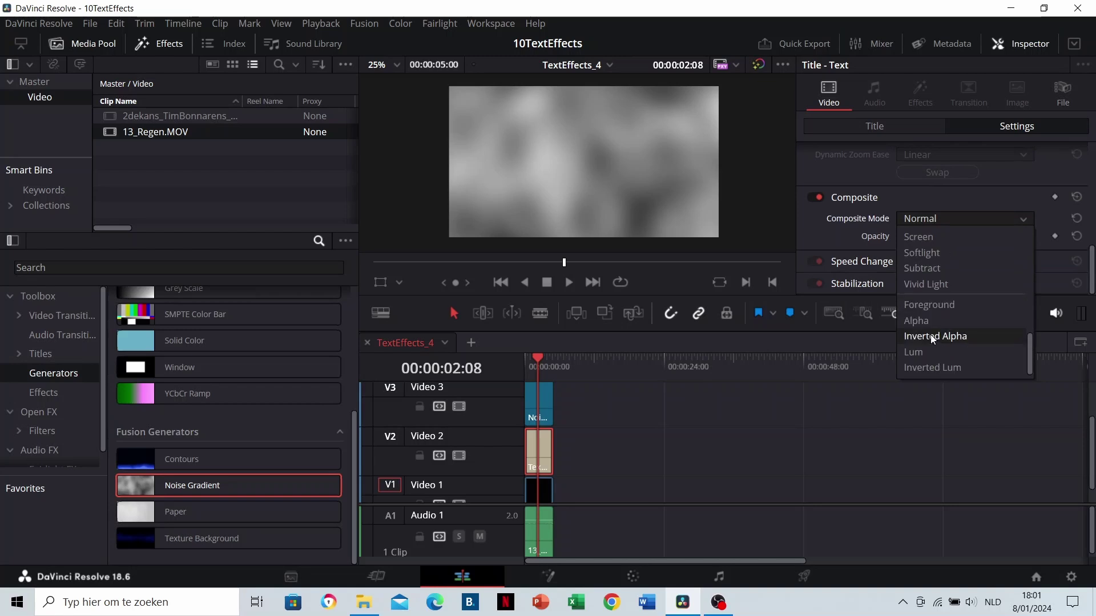
{"action": "left_click", "coordinate": [930, 321]}
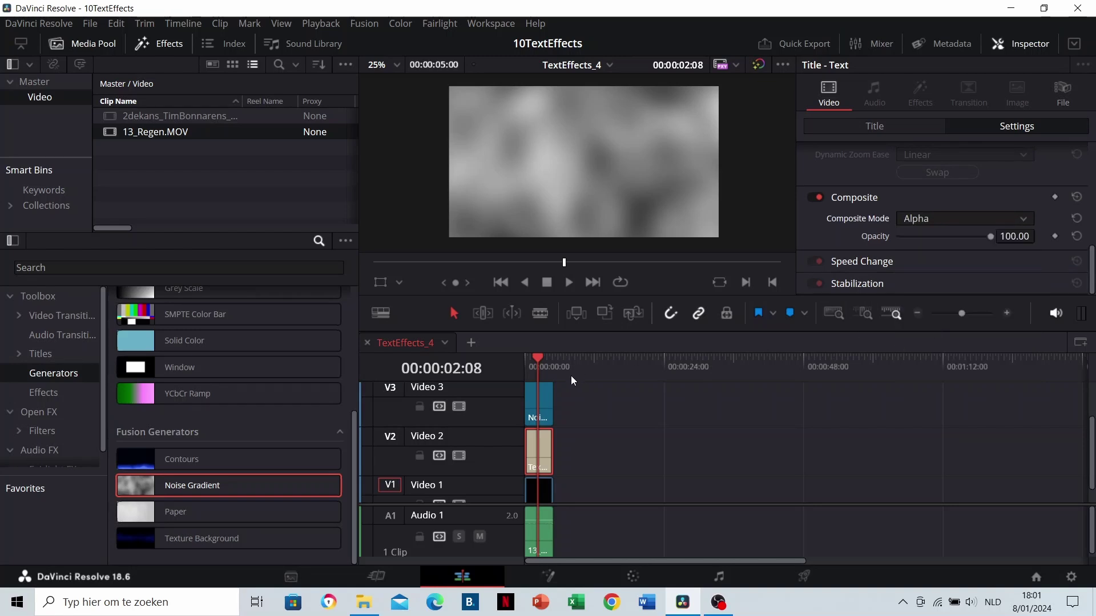
Step: Set the Noise Gradient clip's composite mode to Foreground
{"action": "left_click", "coordinate": [536, 396]}
{"action": "left_click", "coordinate": [926, 220]}
{"action": "scroll", "coordinate": [937, 283], "scroll_direction": "down", "scroll_amount": 3}
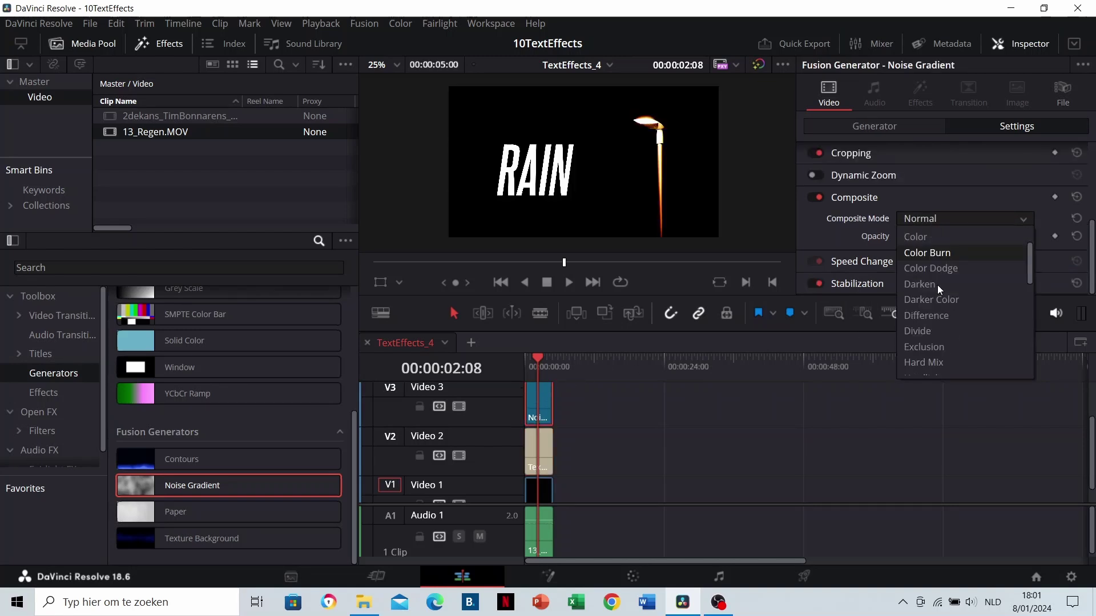
{"action": "scroll", "coordinate": [937, 285], "scroll_direction": "down", "scroll_amount": 5}
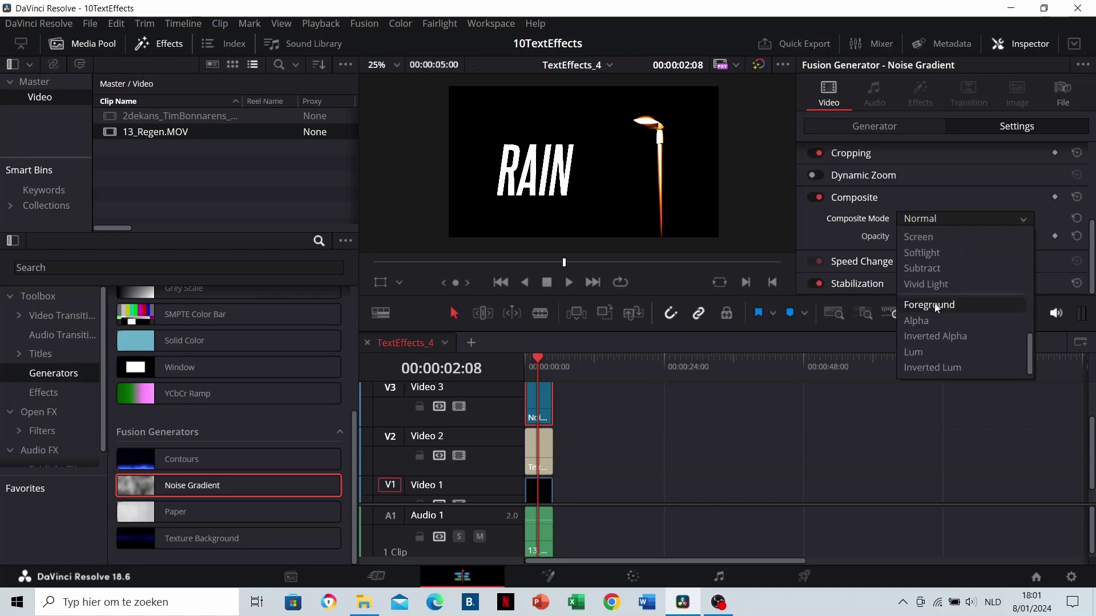
{"action": "left_click", "coordinate": [937, 307]}
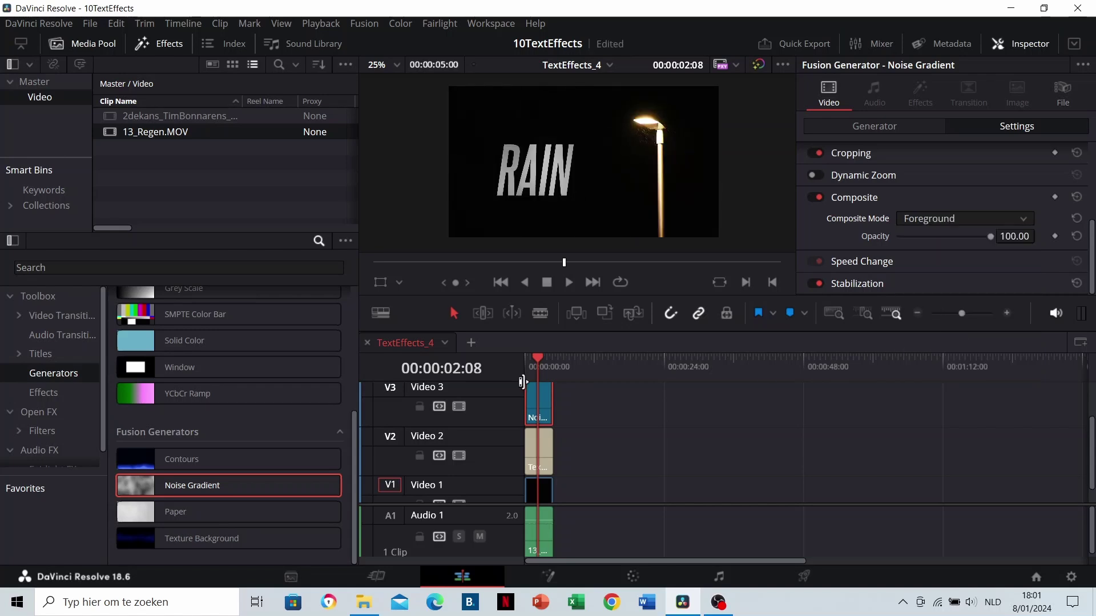
Step: Play the noise-textured RAIN title back from the start
{"action": "left_click", "coordinate": [526, 362]}
{"action": "key", "text": "space"}
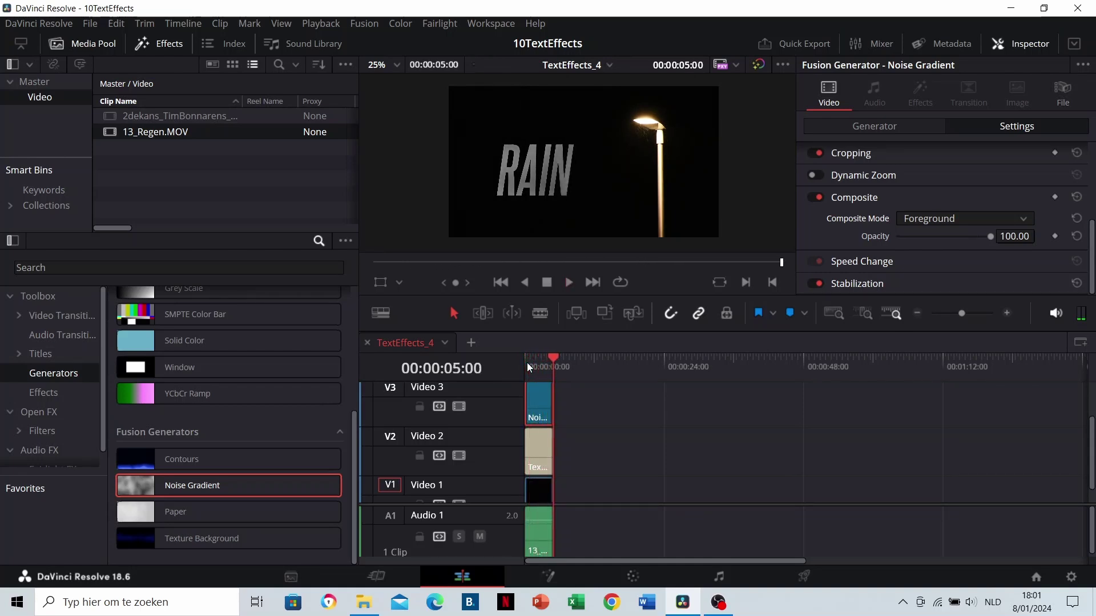
{"action": "left_click", "coordinate": [526, 361]}
{"action": "scroll", "coordinate": [526, 185], "scroll_direction": "up", "scroll_amount": 1}
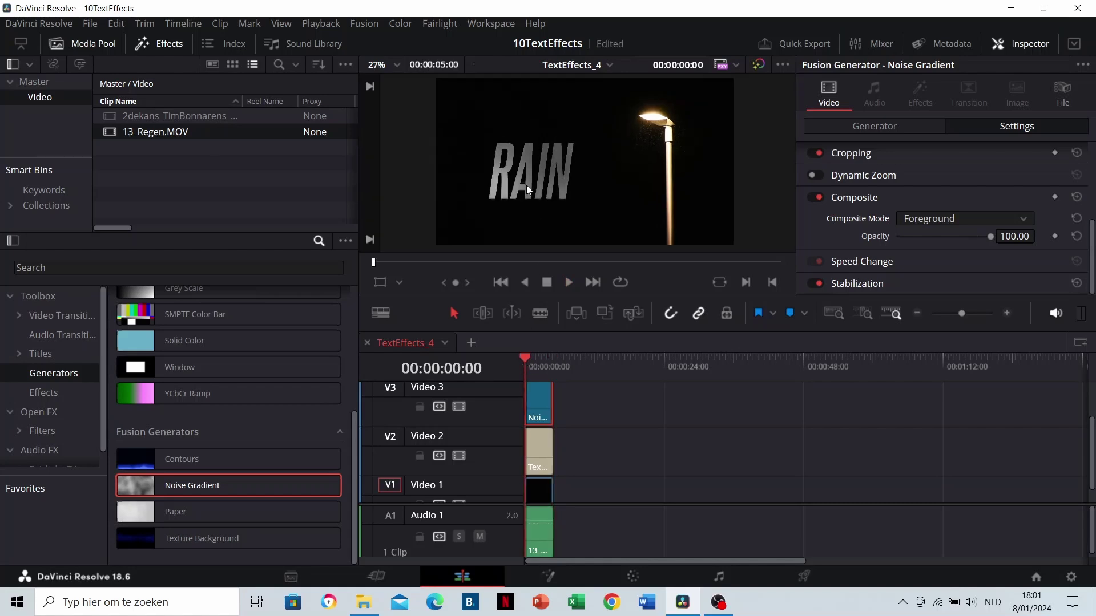
{"action": "scroll", "coordinate": [522, 443], "scroll_direction": "down", "scroll_amount": 1}
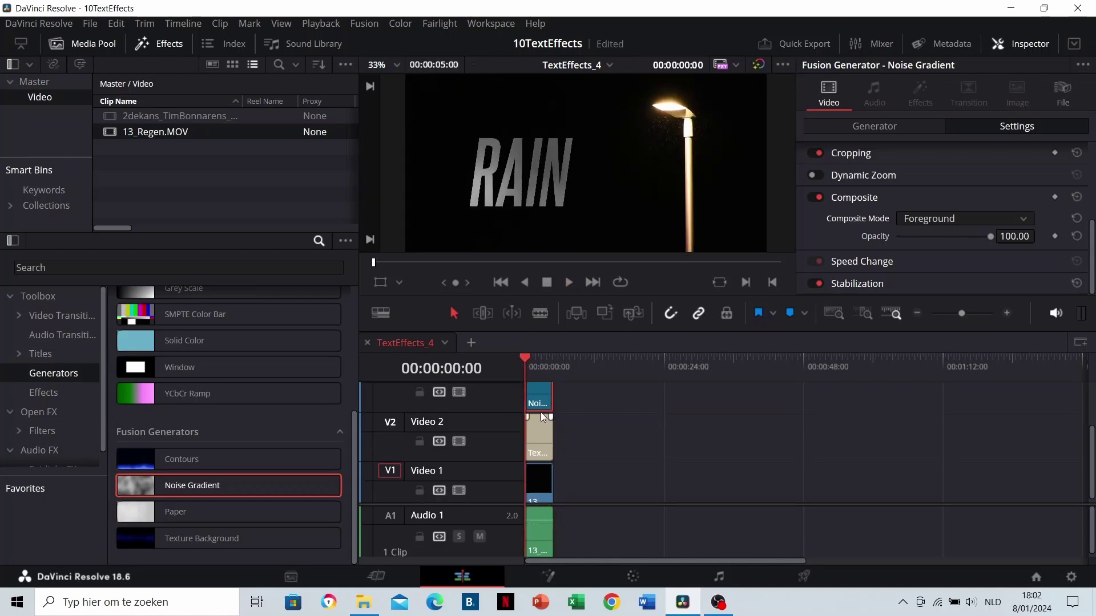
Step: Raise noise Detail to 4.25, Contrast to 1.83 and Brightness to 0.03, then replay
{"action": "left_click", "coordinate": [920, 126]}
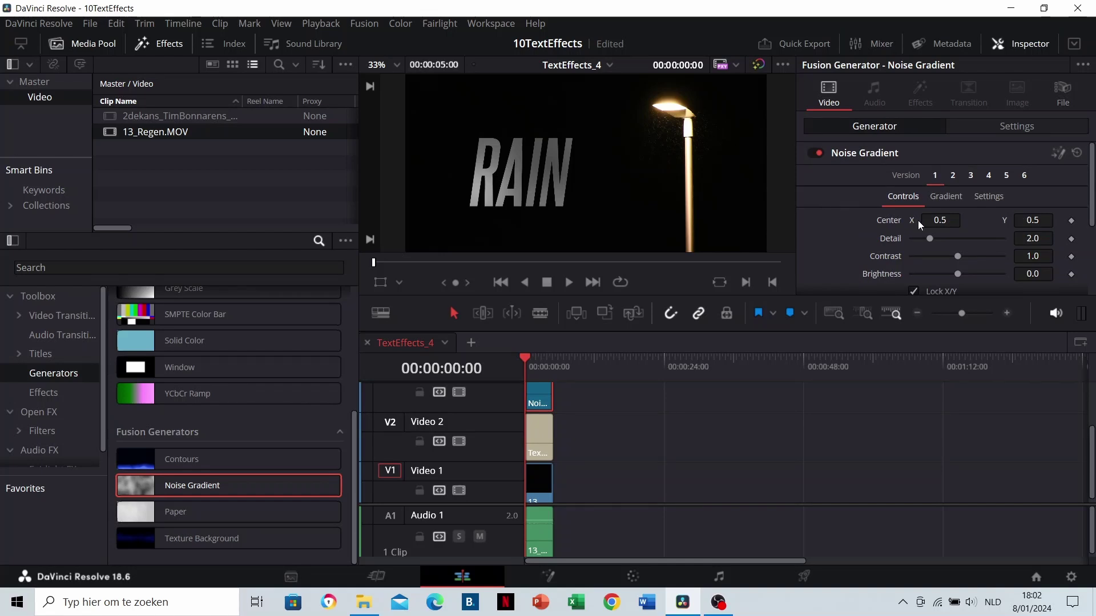
{"action": "left_click_drag", "start_coordinate": [932, 239], "coordinate": [953, 238]}
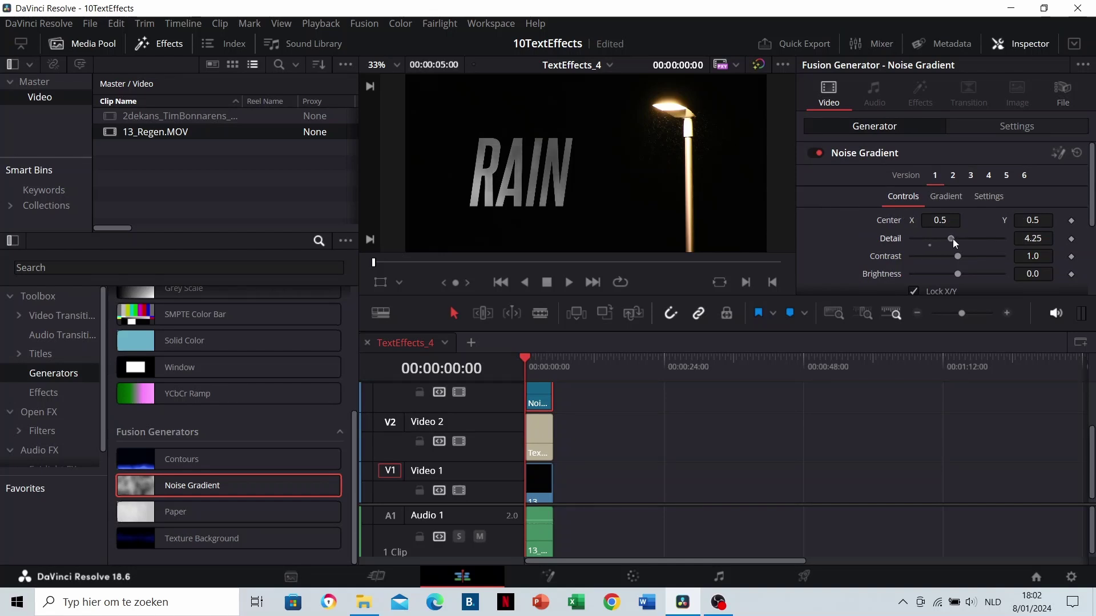
{"action": "left_click", "coordinate": [538, 361]}
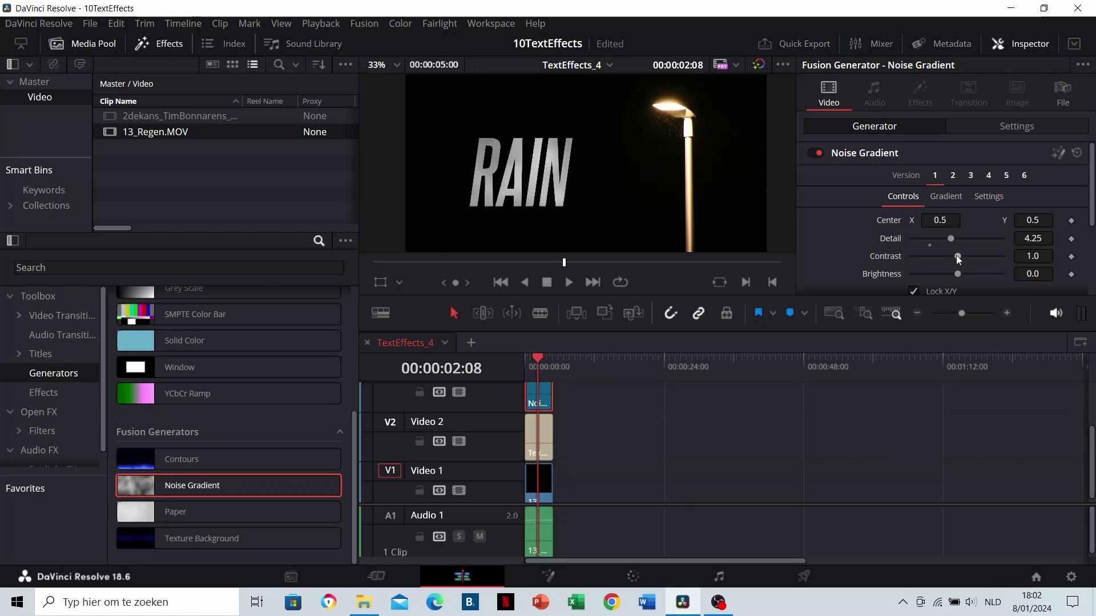
{"action": "left_click_drag", "start_coordinate": [957, 256], "coordinate": [931, 226]}
{"action": "scroll", "coordinate": [948, 257], "scroll_direction": "down", "scroll_amount": 1}
{"action": "scroll", "coordinate": [959, 235], "scroll_direction": "down", "scroll_amount": 1}
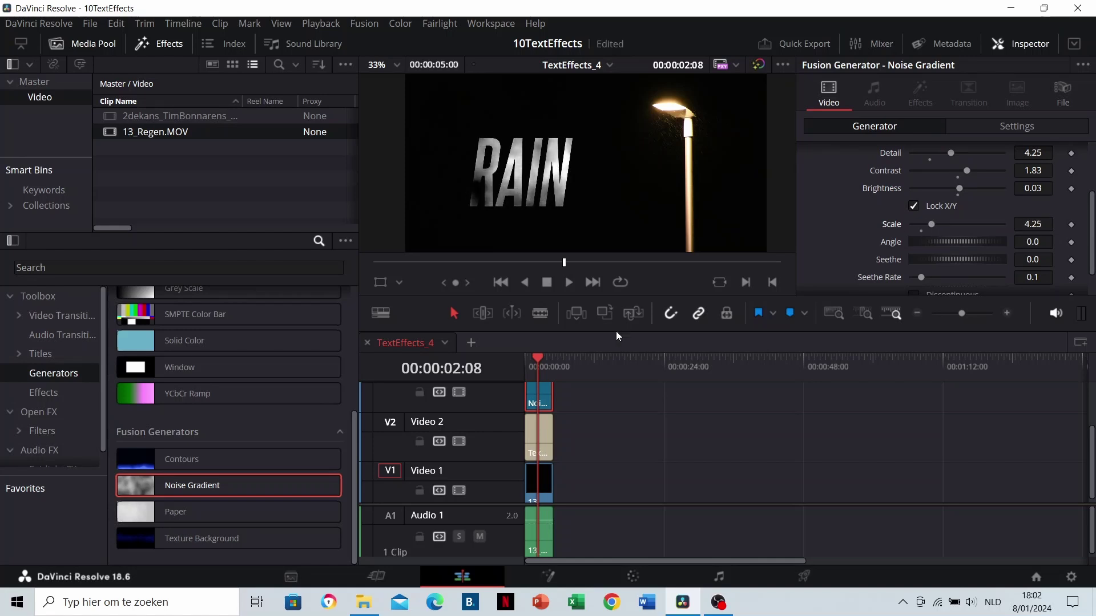
{"action": "left_click_drag", "start_coordinate": [530, 375], "coordinate": [525, 371]}
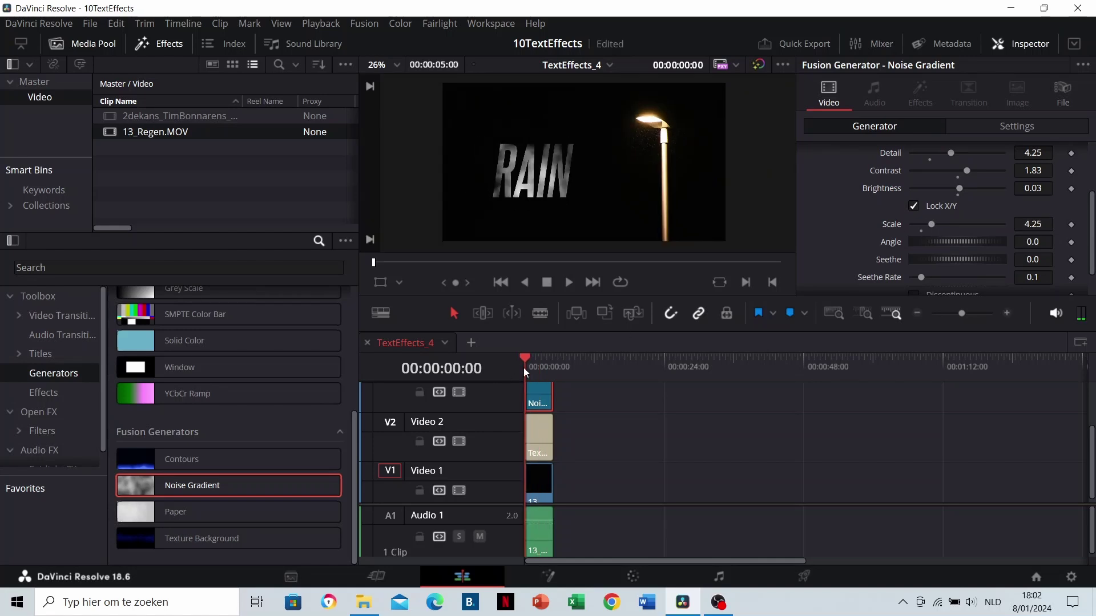
{"action": "key", "text": "space"}
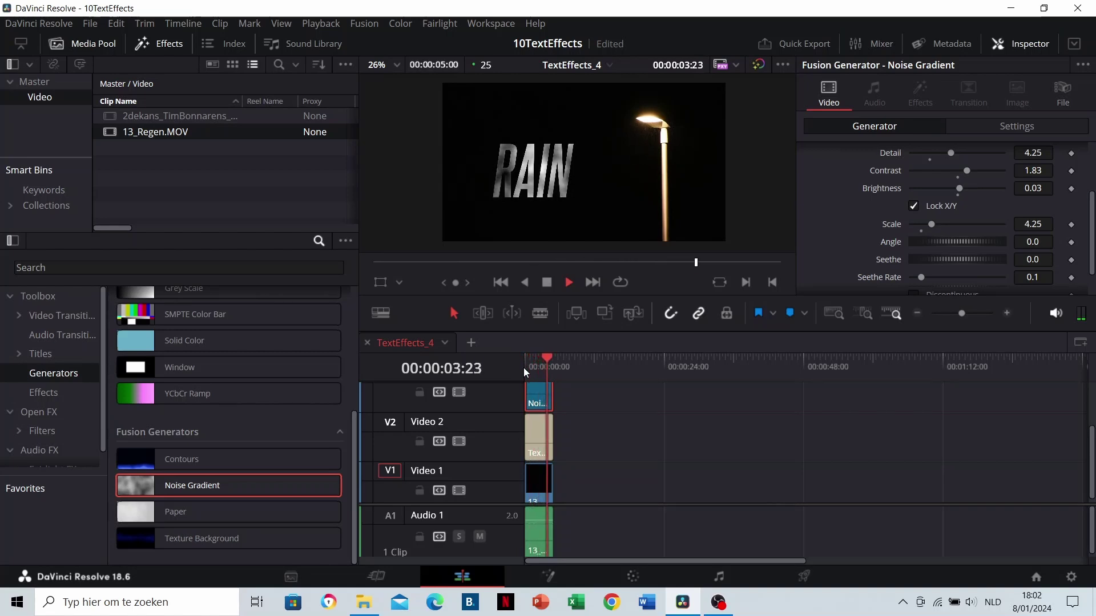
Step: Select the Noise Gradient and RAIN text clips and move both up one track
{"action": "left_click", "coordinate": [525, 366]}
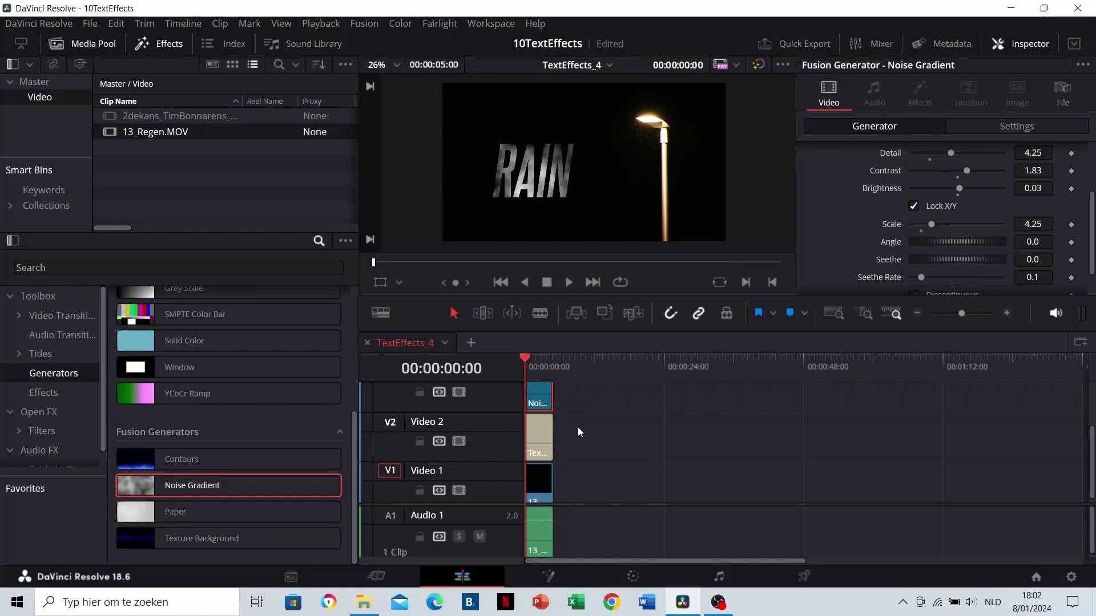
{"action": "scroll", "coordinate": [578, 427], "scroll_direction": "up", "scroll_amount": 1}
{"action": "left_click", "coordinate": [539, 454], "text": "ctrl"}
{"action": "scroll", "coordinate": [538, 464], "scroll_direction": "up", "scroll_amount": 1}
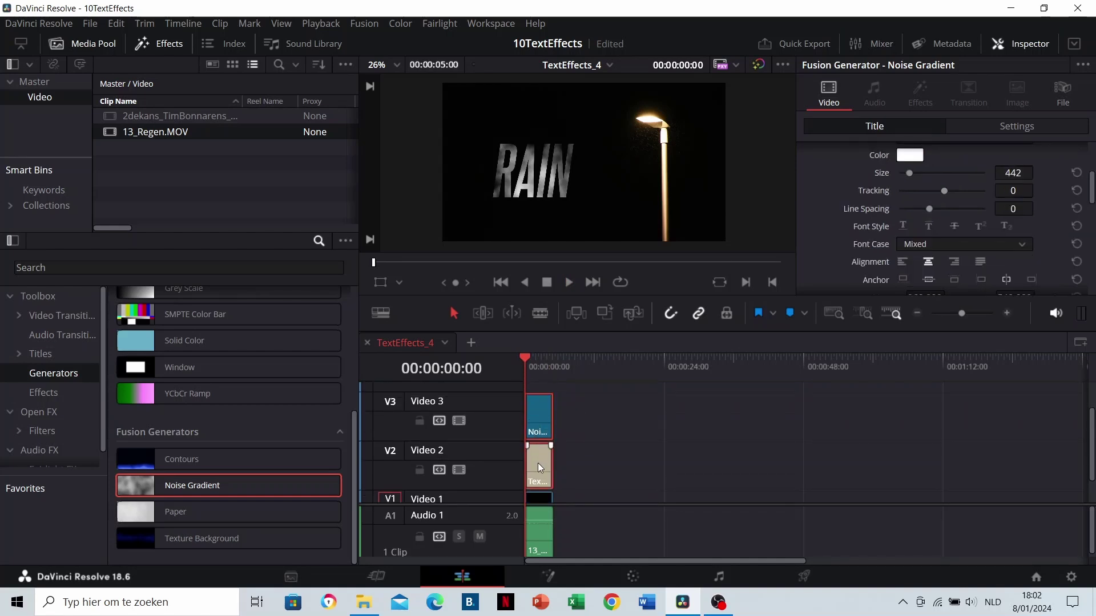
{"action": "left_click_drag", "start_coordinate": [538, 468], "coordinate": [538, 434]}
Step: Alt-drag a copy of the RAIN text clip down onto track V2
{"action": "scroll", "coordinate": [574, 453], "scroll_direction": "down", "scroll_amount": 1}
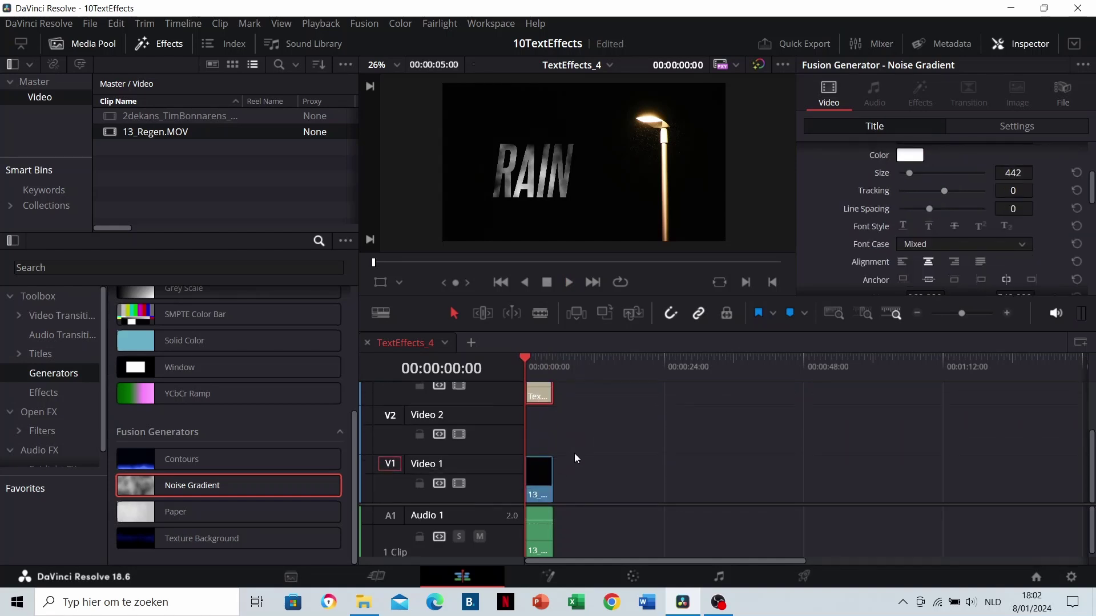
{"action": "left_click", "coordinate": [574, 453]}
{"action": "scroll", "coordinate": [574, 453], "scroll_direction": "up", "scroll_amount": 1}
{"action": "left_click_drag", "start_coordinate": [539, 413], "coordinate": [535, 457]}
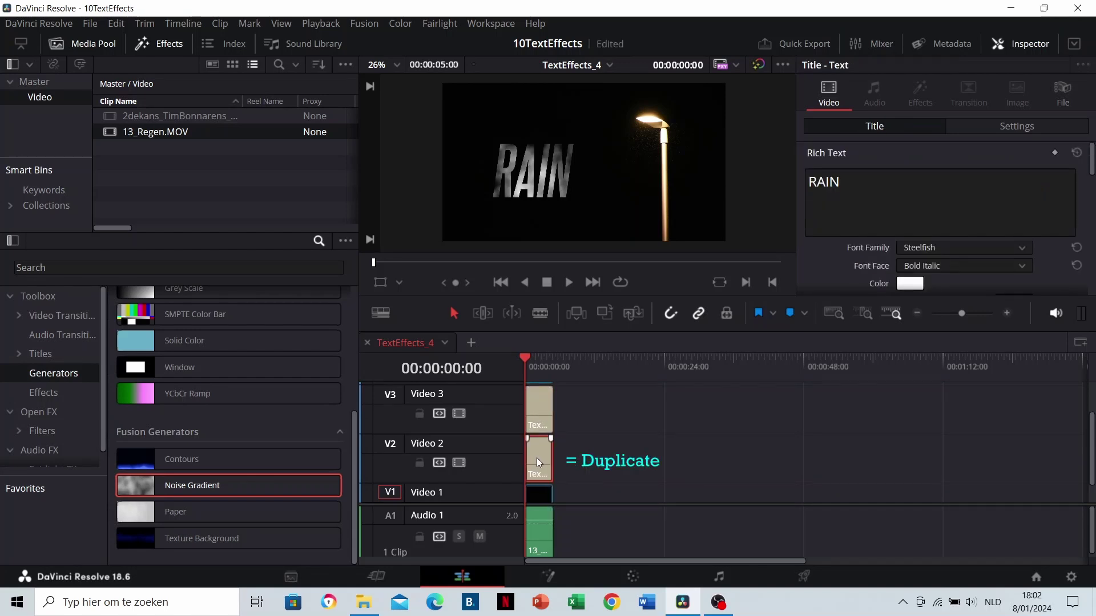
Step: Open the Composite Mode list in the duplicate clip's Settings
{"action": "left_click", "coordinate": [983, 131]}
{"action": "scroll", "coordinate": [914, 176], "scroll_direction": "down", "scroll_amount": 3}
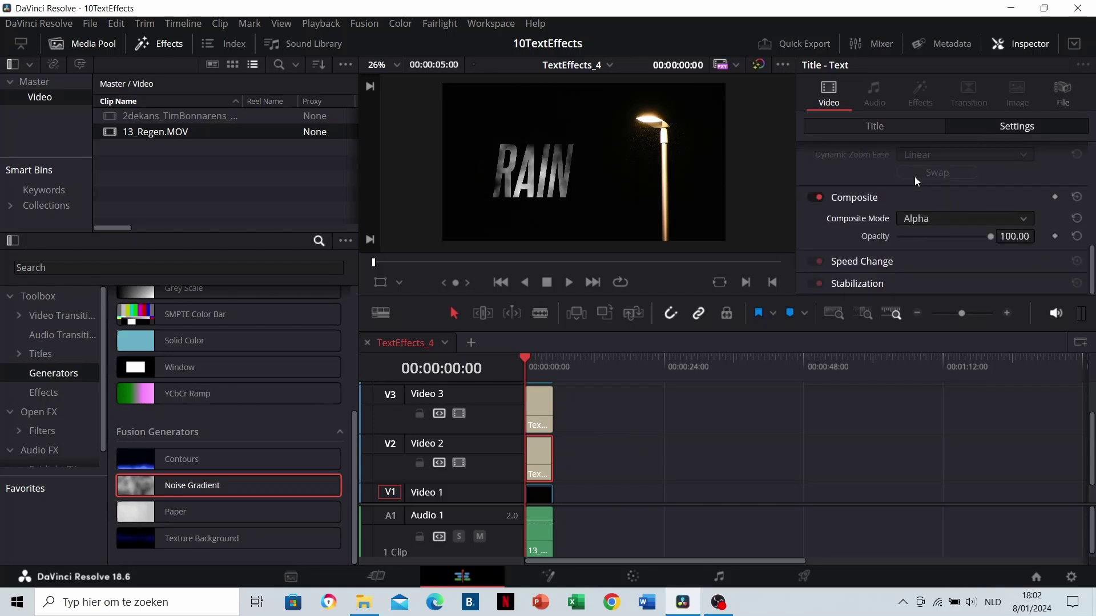
{"action": "left_click", "coordinate": [933, 217]}
{"action": "scroll", "coordinate": [926, 252], "scroll_direction": "up", "scroll_amount": 5}
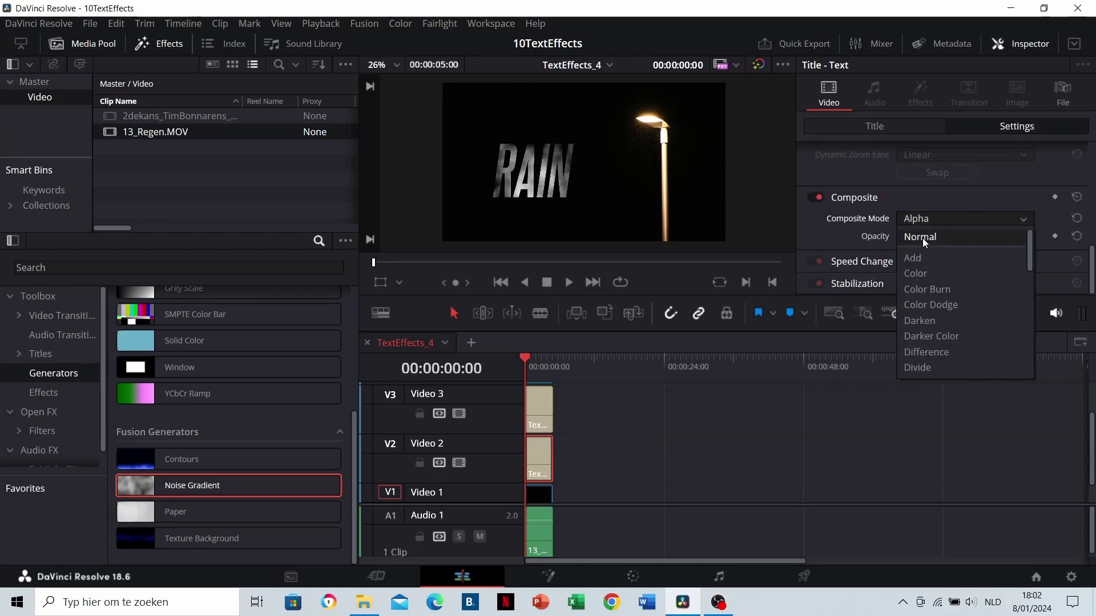
Step: Set the duplicate's composite mode to Normal and give it a white stroke of size 10
{"action": "left_click", "coordinate": [922, 238]}
{"action": "left_click", "coordinate": [882, 125]}
{"action": "scroll", "coordinate": [874, 188], "scroll_direction": "down", "scroll_amount": 1}
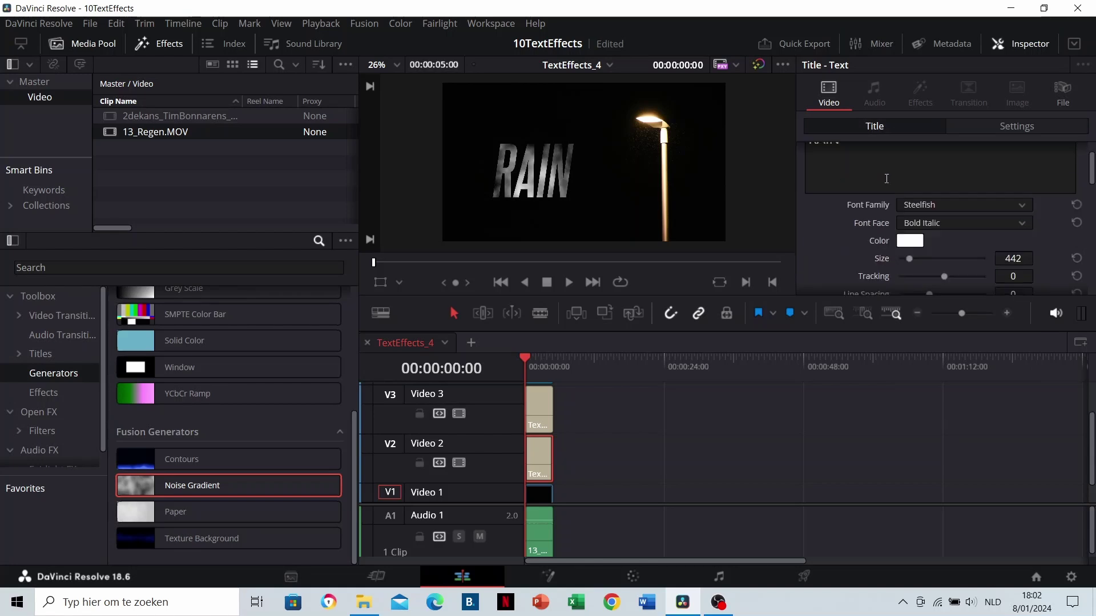
{"action": "scroll", "coordinate": [843, 204], "scroll_direction": "down", "scroll_amount": 6}
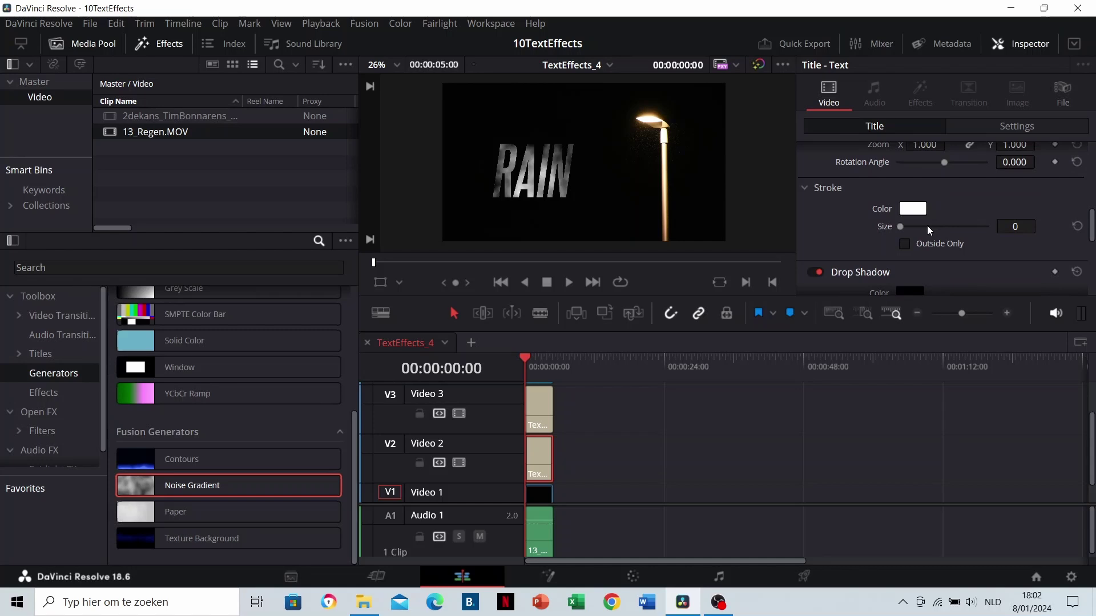
{"action": "left_click", "coordinate": [927, 227]}
{"action": "left_click_drag", "start_coordinate": [930, 225], "coordinate": [955, 228]}
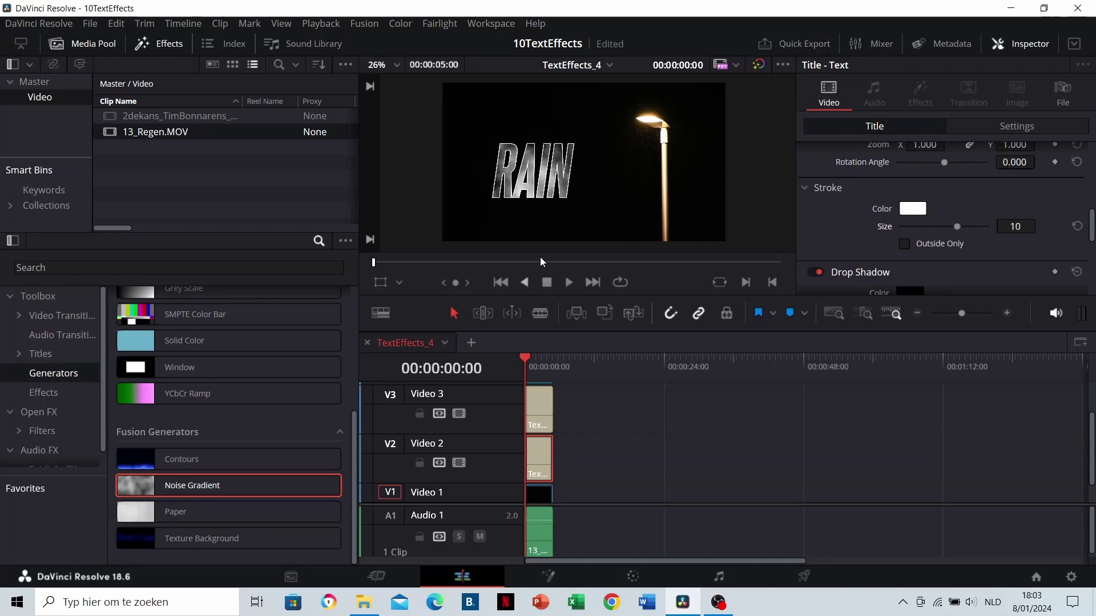
Step: Play back the outlined RAIN title
{"action": "scroll", "coordinate": [548, 251], "scroll_direction": "up", "scroll_amount": 1}
{"action": "key", "text": "space"}
{"action": "left_click", "coordinate": [536, 378]}
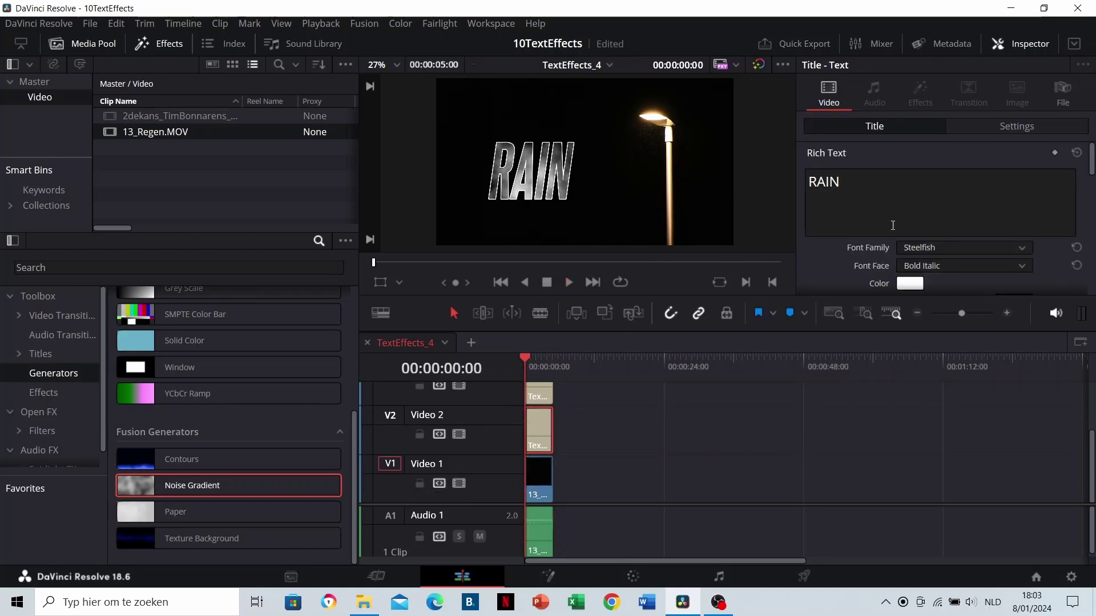
{"action": "scroll", "coordinate": [885, 201], "scroll_direction": "down", "scroll_amount": 3}
Step: Give the duplicate RAIN text a white drop shadow offset 18, -17 with blur 32
{"action": "scroll", "coordinate": [862, 203], "scroll_direction": "down", "scroll_amount": 10}
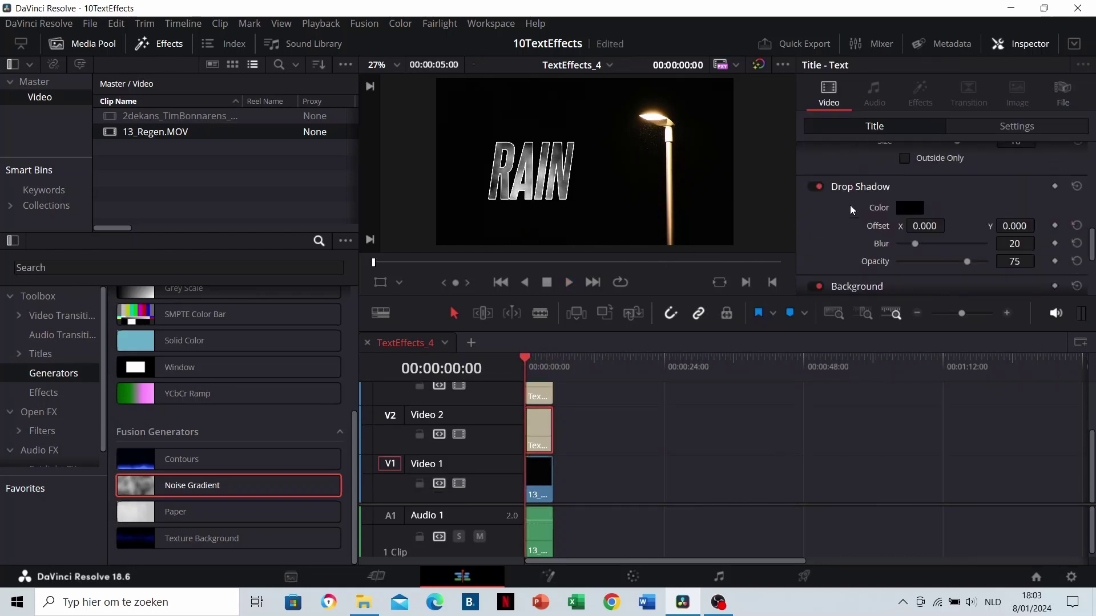
{"action": "left_click_drag", "start_coordinate": [916, 226], "coordinate": [993, 226]}
{"action": "left_click", "coordinate": [908, 209]}
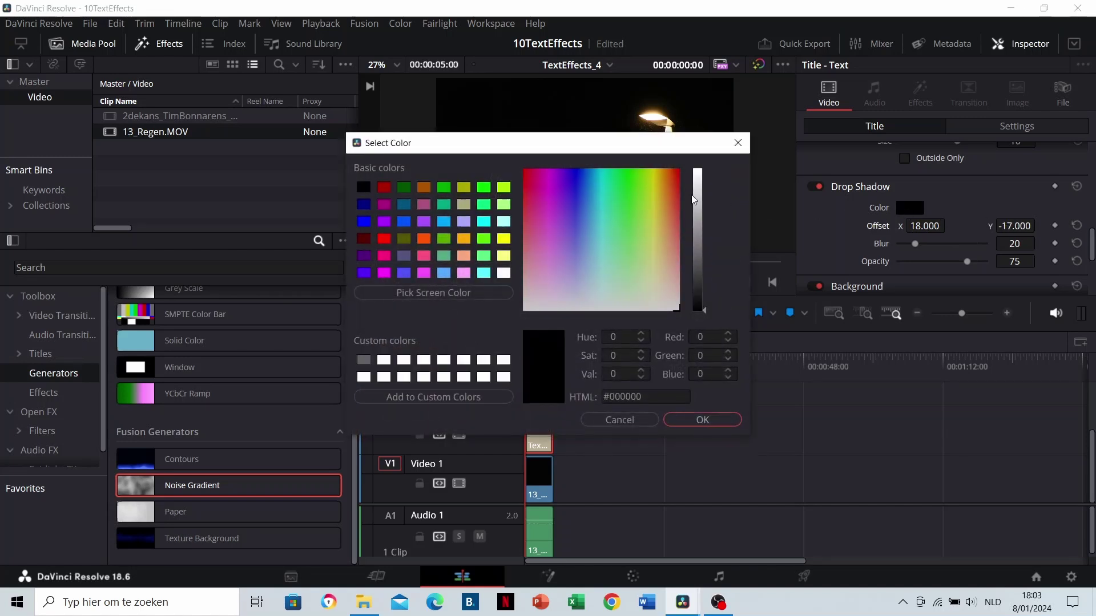
{"action": "left_click_drag", "start_coordinate": [698, 201], "coordinate": [697, 149]}
{"action": "left_click", "coordinate": [678, 417]}
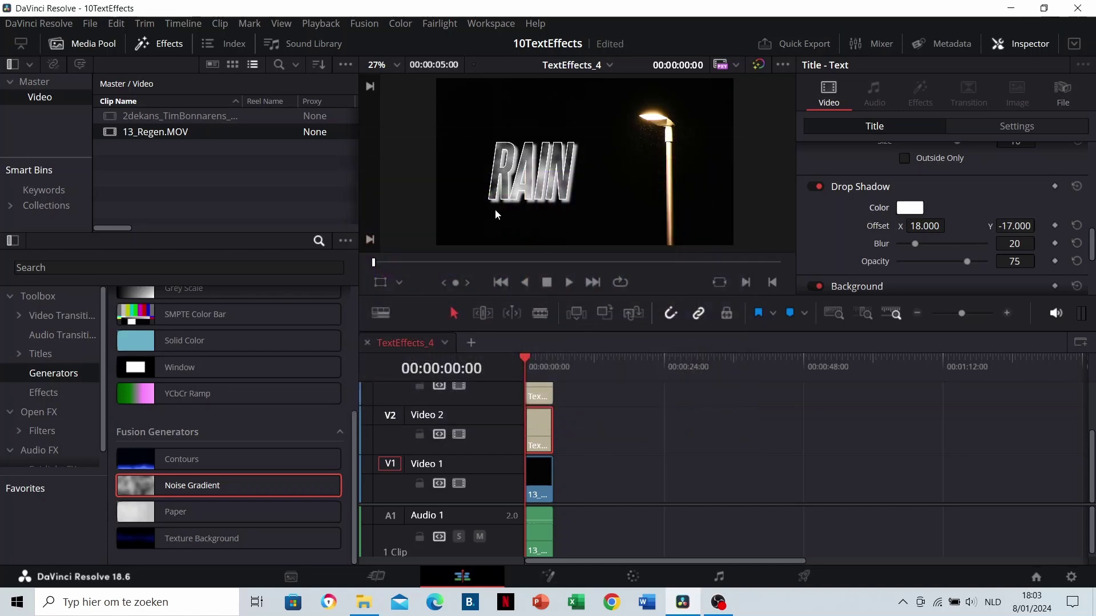
{"action": "scroll", "coordinate": [495, 212], "scroll_direction": "up", "scroll_amount": 4}
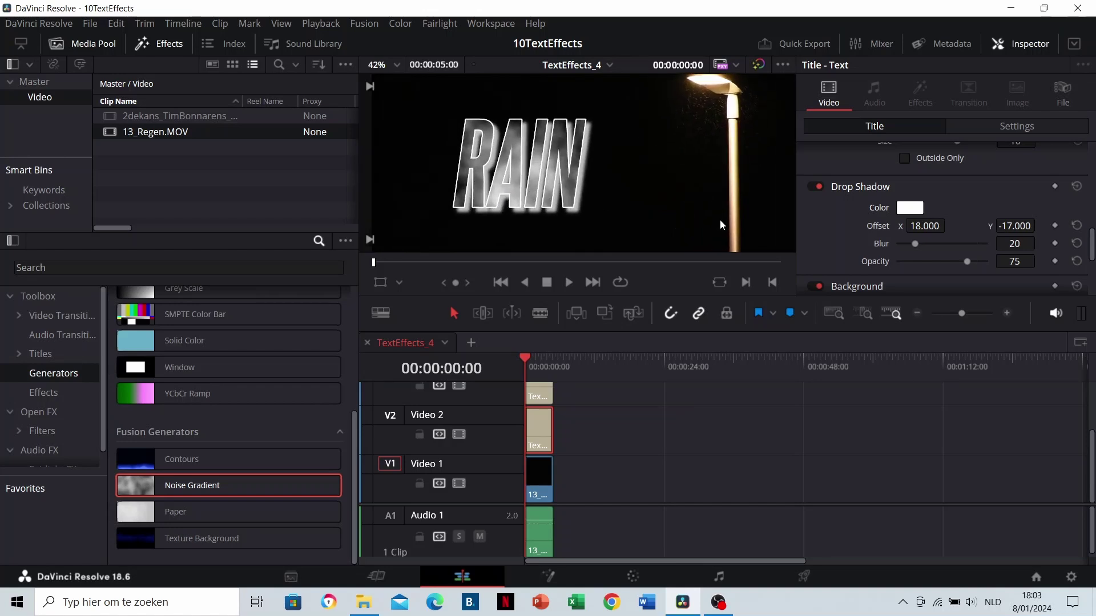
{"action": "left_click_drag", "start_coordinate": [926, 241], "coordinate": [934, 245]}
Step: Reset the drop shadow's X and Y offsets to 0
{"action": "left_click_drag", "start_coordinate": [1015, 226], "coordinate": [1008, 226]}
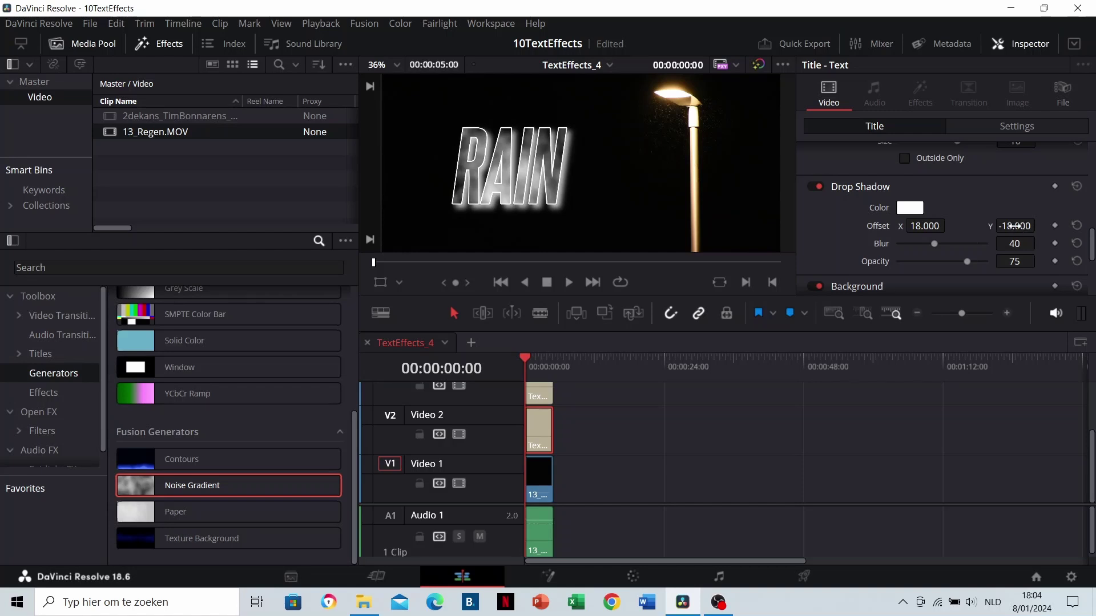
{"action": "left_click", "coordinate": [548, 371]}
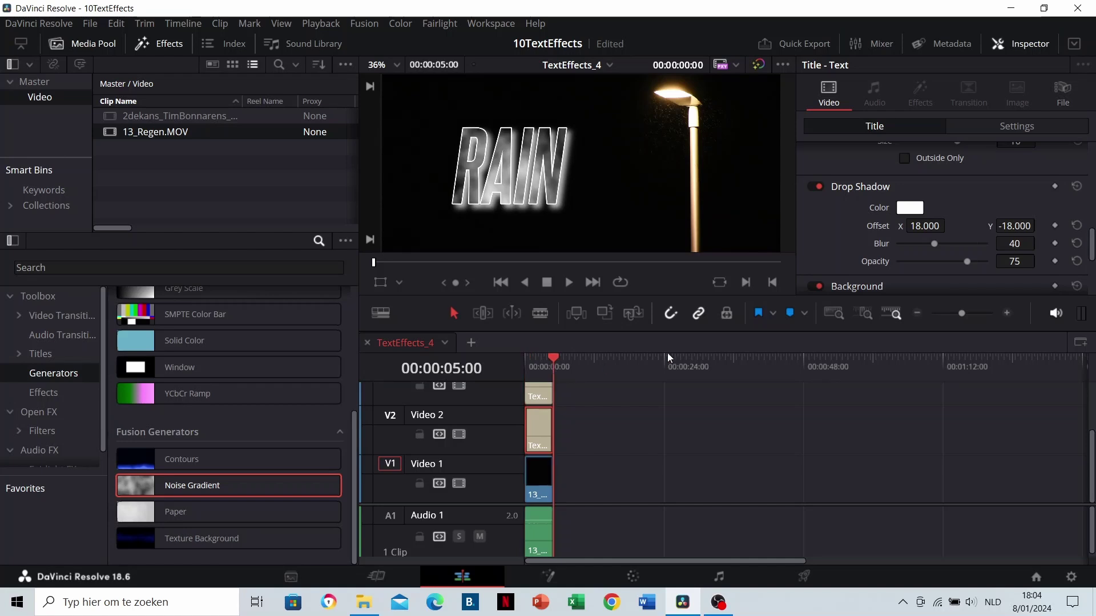
{"action": "left_click", "coordinate": [521, 367]}
{"action": "double_click", "coordinate": [913, 228]}
{"action": "type", "text": "0"}
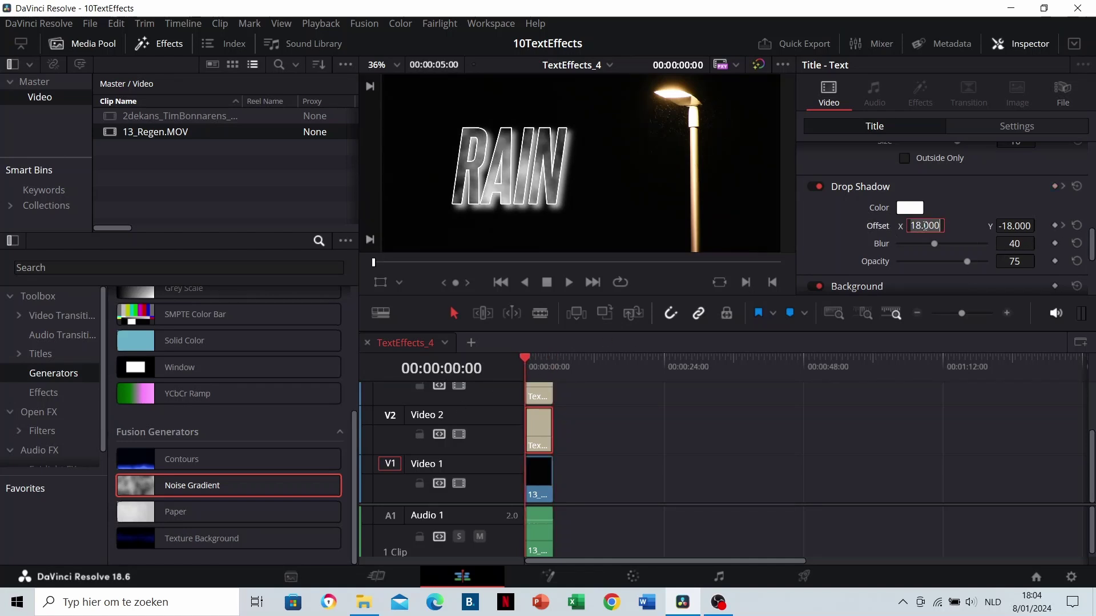
{"action": "left_click", "coordinate": [1015, 226]}
{"action": "double_click", "coordinate": [1011, 226]}
{"action": "type", "text": "0"}
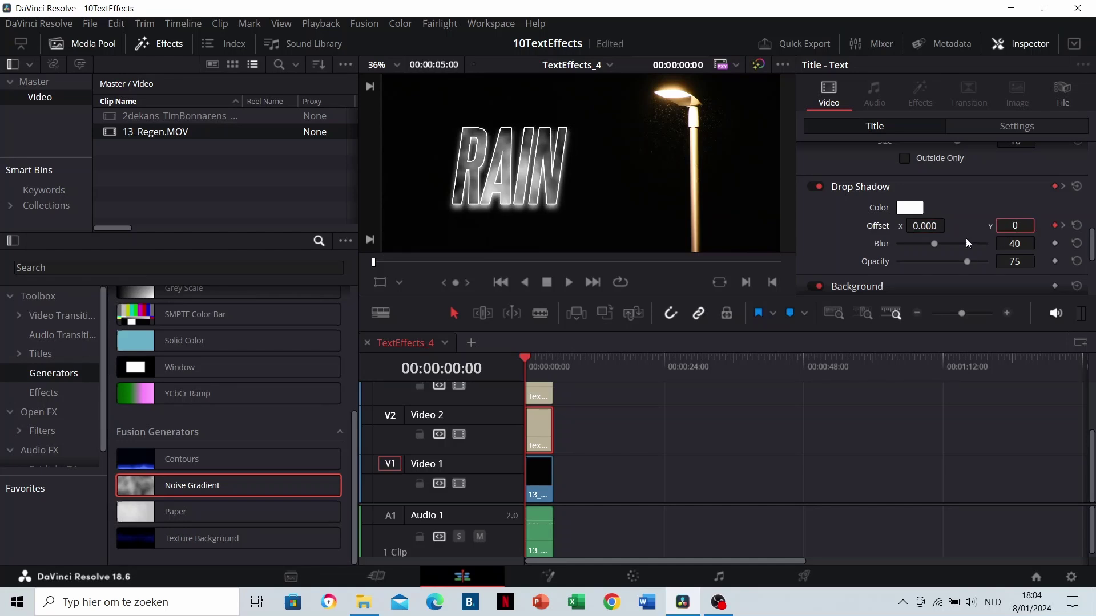
Step: Play the Noise Gradient-textured RAIN title from the start of the timeline
{"action": "left_click", "coordinate": [525, 369]}
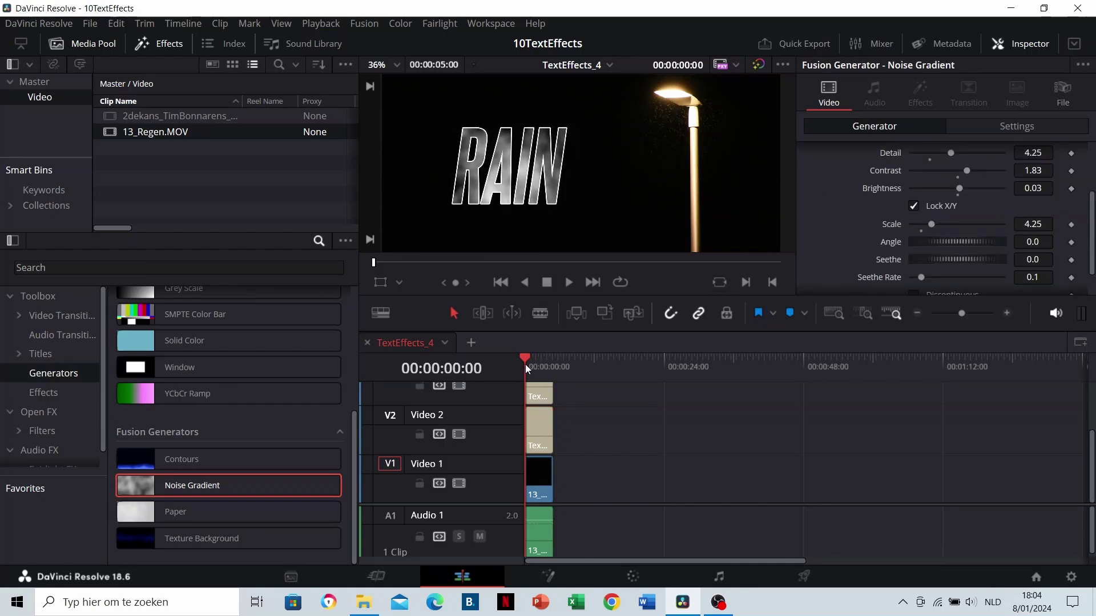
{"action": "key", "text": "space"}
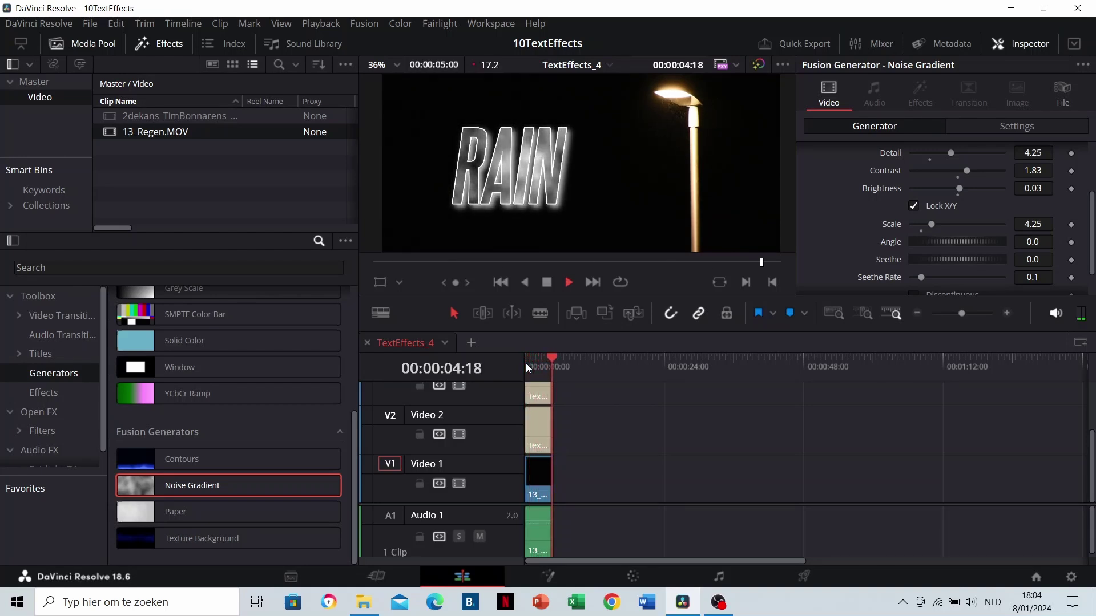
{"action": "left_click", "coordinate": [525, 363]}
{"action": "key", "text": "space"}
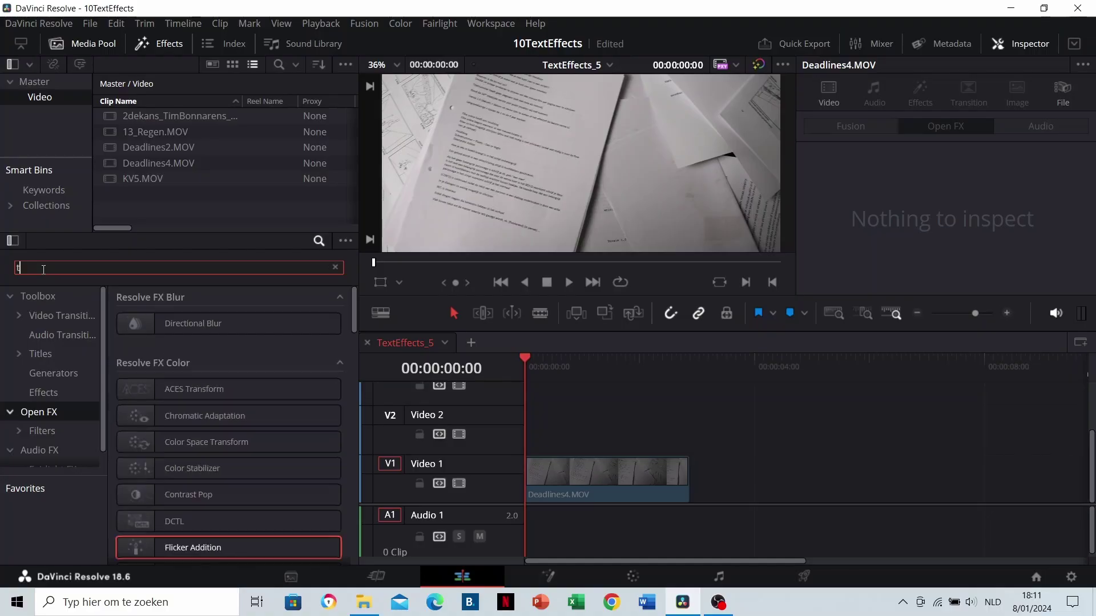
Step: Place a Text title on Video 2 and trim it to end with Deadlines4.MOV
{"action": "type", "text": "text"}
{"action": "left_click", "coordinate": [21, 297]}
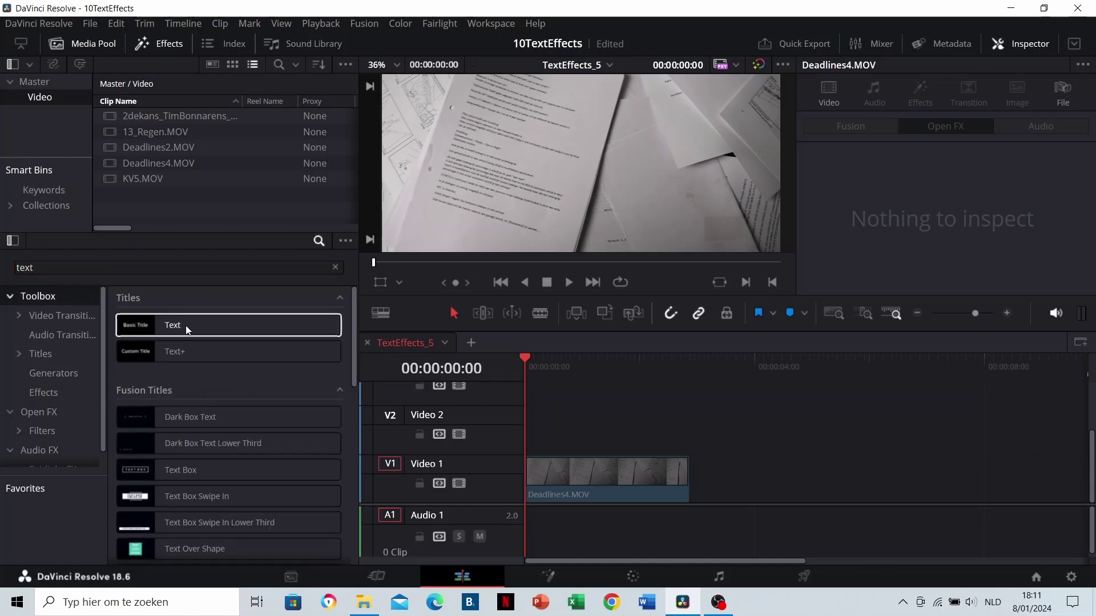
{"action": "left_click_drag", "start_coordinate": [177, 325], "coordinate": [541, 430]}
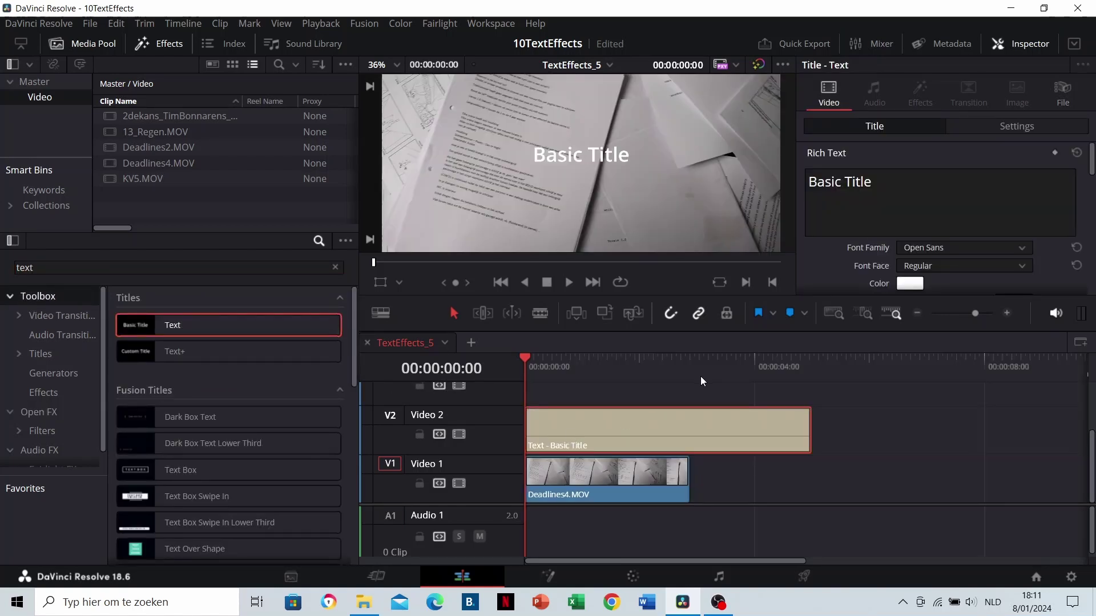
{"action": "left_click", "coordinate": [690, 368]}
{"action": "key", "text": "shift+]"}
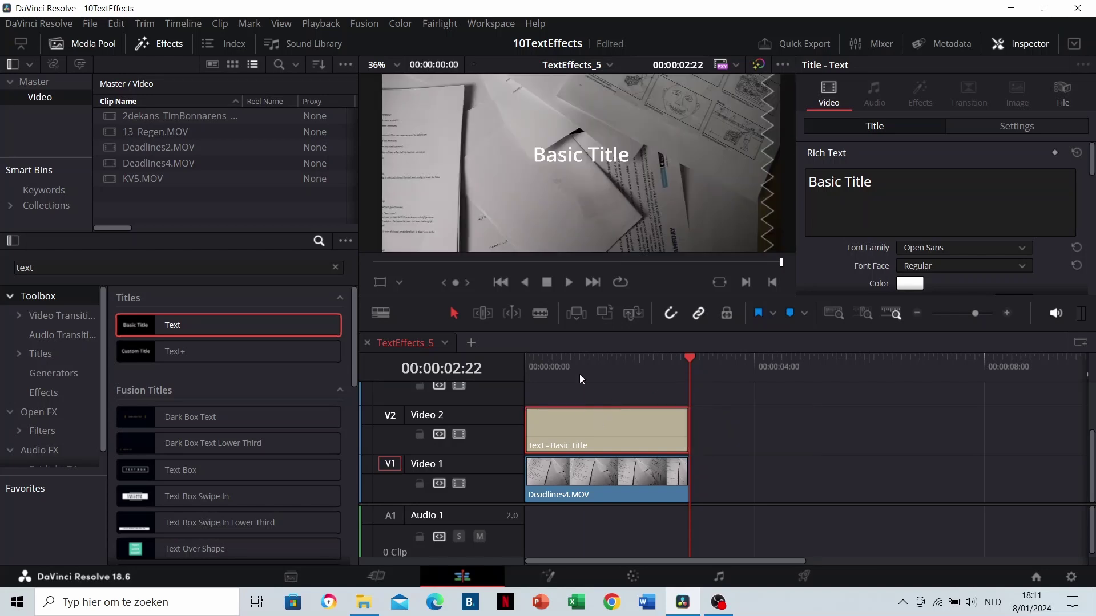
Step: Replace the Basic Title wording with 'Deadlines'
{"action": "left_click", "coordinate": [579, 374]}
{"action": "left_click", "coordinate": [839, 193]}
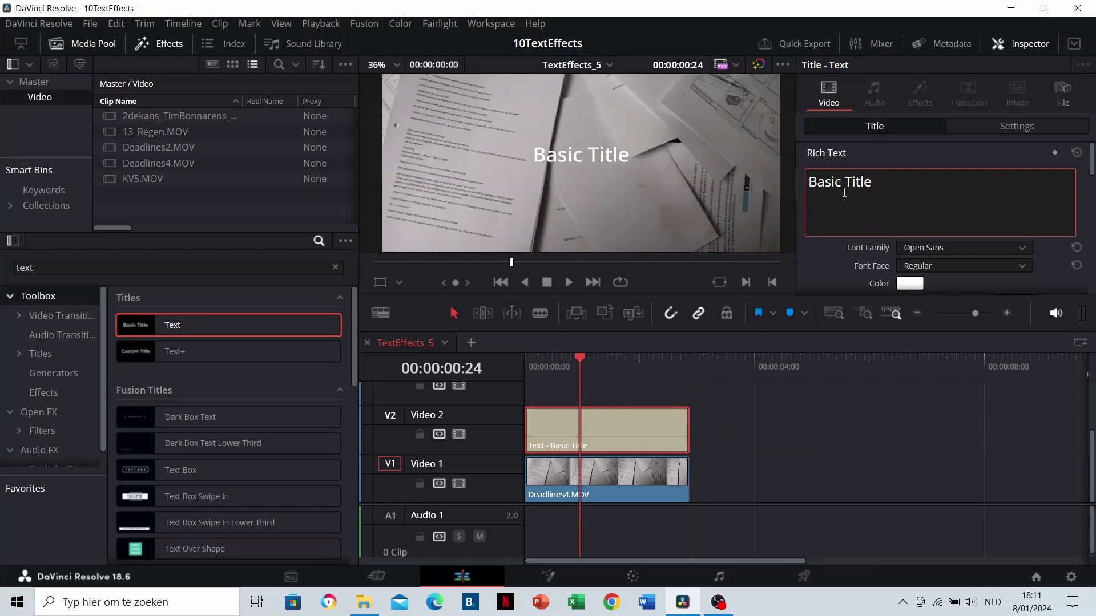
{"action": "key", "text": "ctrl+a"}
{"action": "type", "text": "Deadlines"}
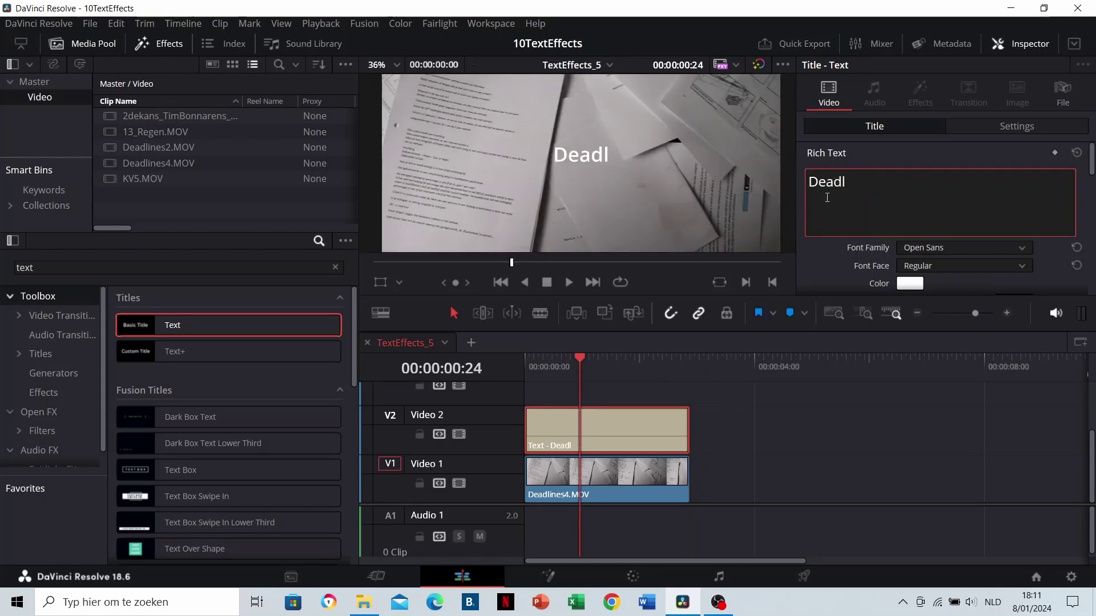
Step: Set the Deadlines title to Papyrus Standaard at size 306
{"action": "left_click", "coordinate": [908, 249]}
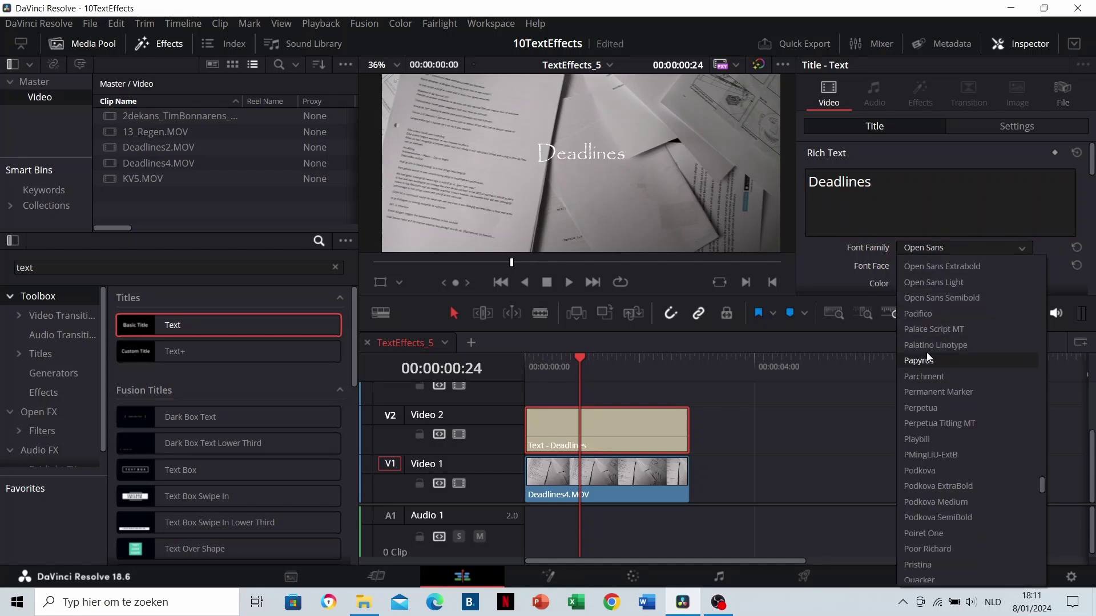
{"action": "left_click", "coordinate": [926, 360]}
{"action": "scroll", "coordinate": [864, 248], "scroll_direction": "down", "scroll_amount": 1}
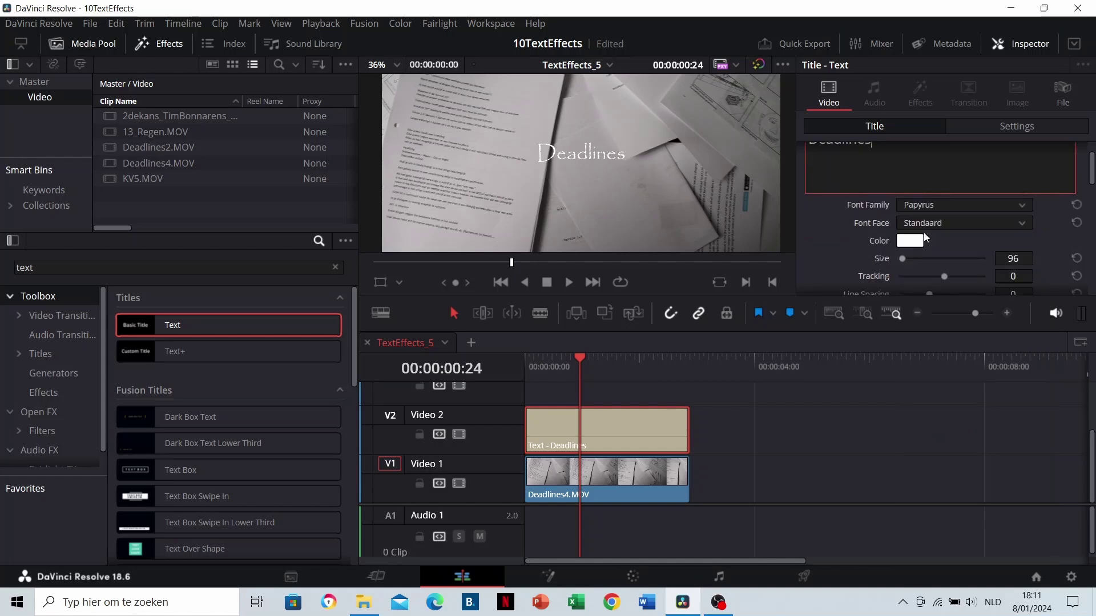
{"action": "left_click", "coordinate": [927, 225]}
{"action": "left_click", "coordinate": [922, 241]}
{"action": "left_click_drag", "start_coordinate": [902, 258], "coordinate": [906, 258]}
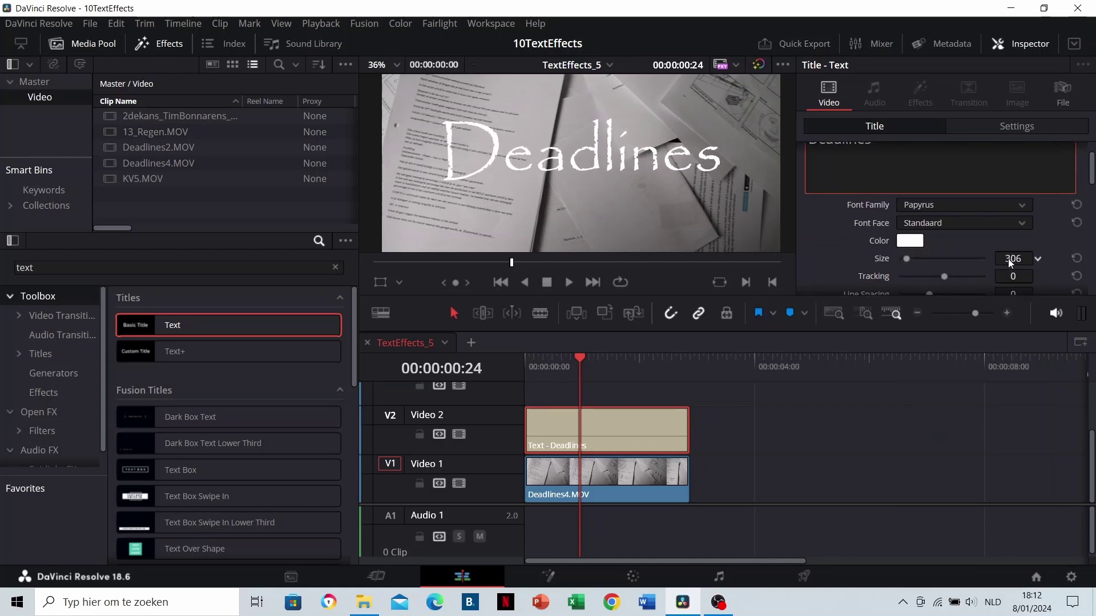
Step: Colour the Deadlines title orange-yellow in the Color dialog
{"action": "left_click", "coordinate": [909, 242]}
{"action": "left_click_drag", "start_coordinate": [666, 211], "coordinate": [554, 169]}
{"action": "left_click", "coordinate": [697, 177]}
{"action": "left_click", "coordinate": [573, 338]}
{"action": "left_click", "coordinate": [589, 447]}
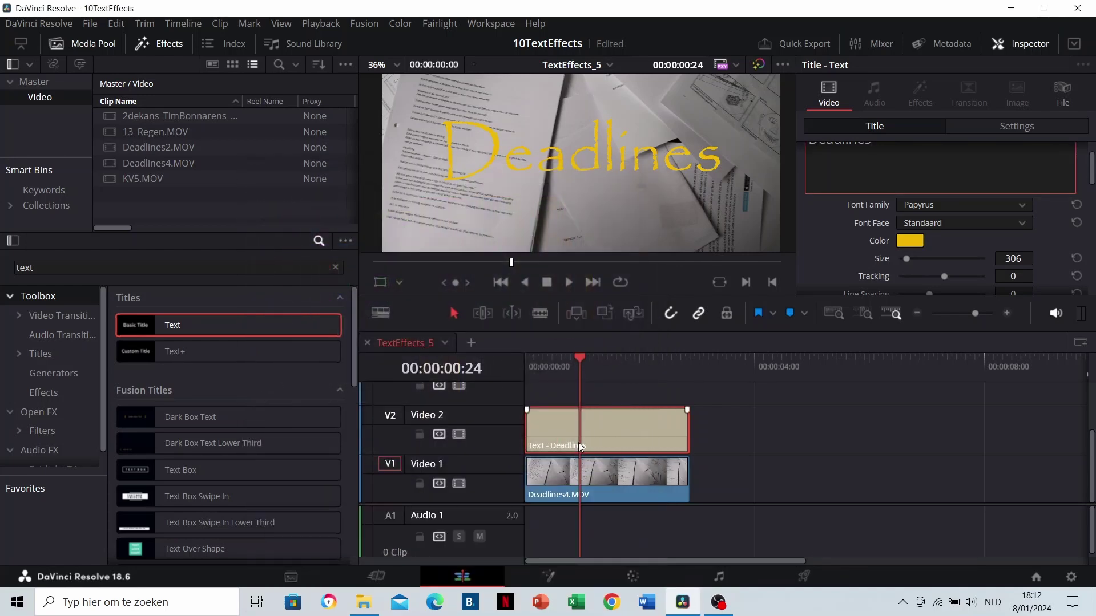
Step: Turn the Deadlines title clip into a compound clip named Deadlines_Text
{"action": "right_click", "coordinate": [559, 431]}
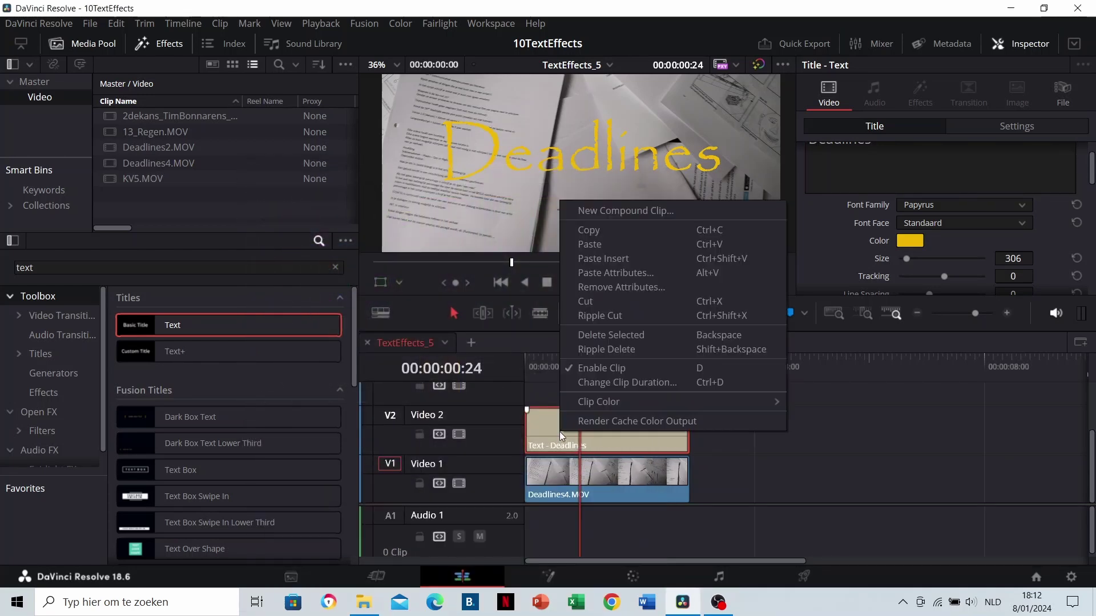
{"action": "left_click", "coordinate": [621, 211]}
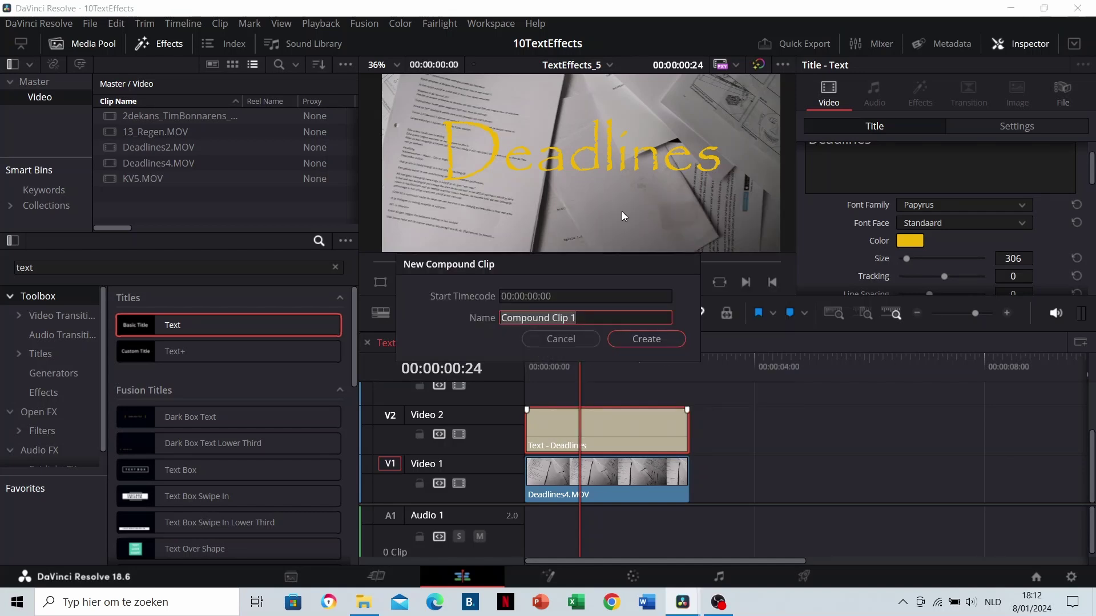
{"action": "type", "text": "Deadlines_Text"}
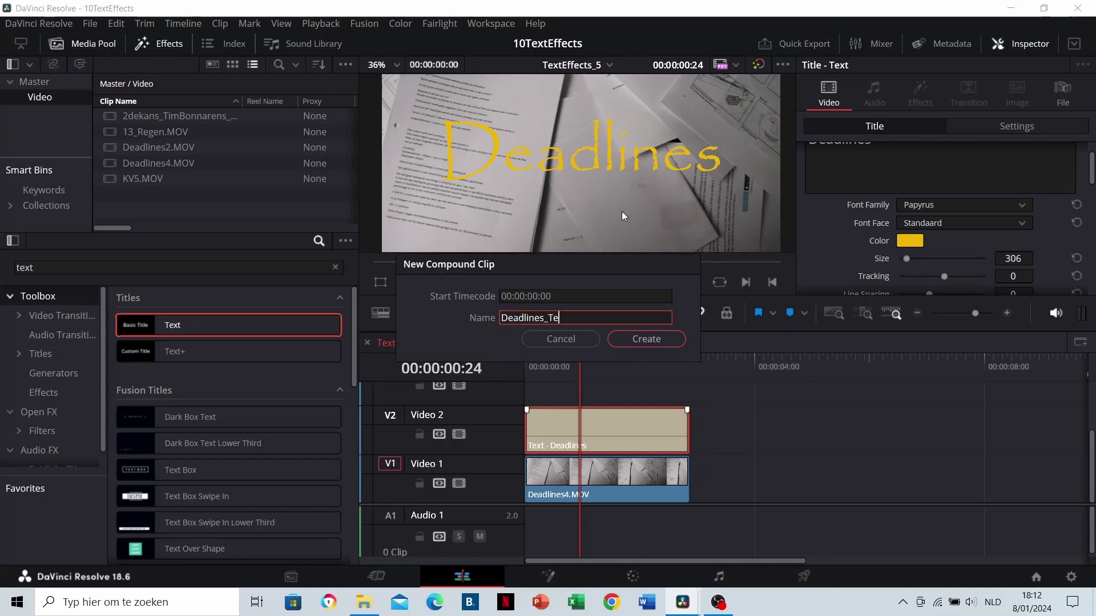
{"action": "left_click", "coordinate": [660, 338]}
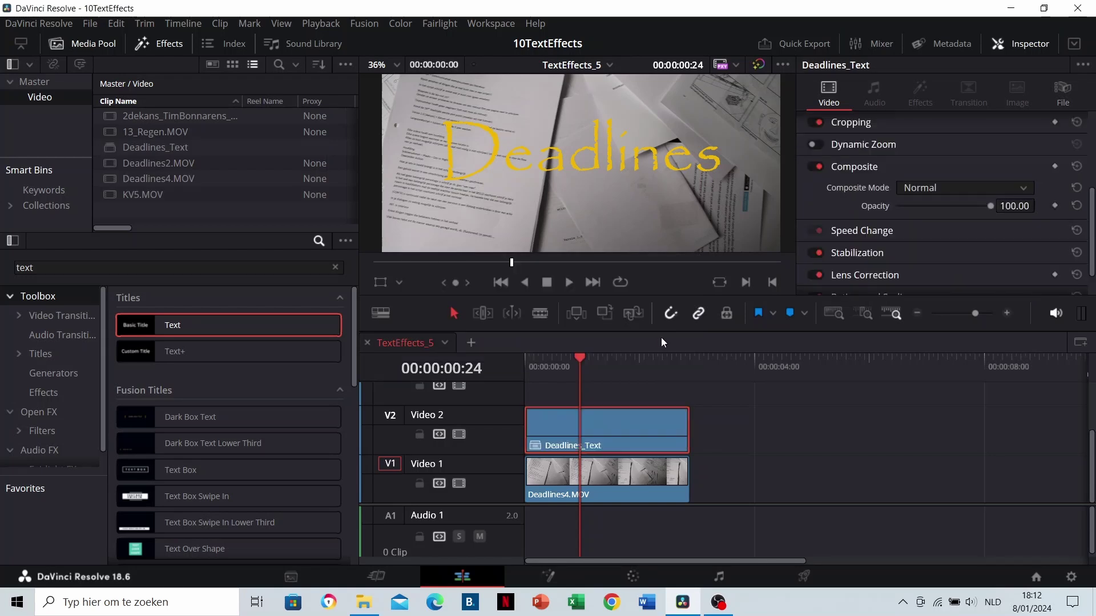
Step: Apply the Open FX Flicker Addition effect to Deadlines_Text and preview it from the start
{"action": "double_click", "coordinate": [27, 267]}
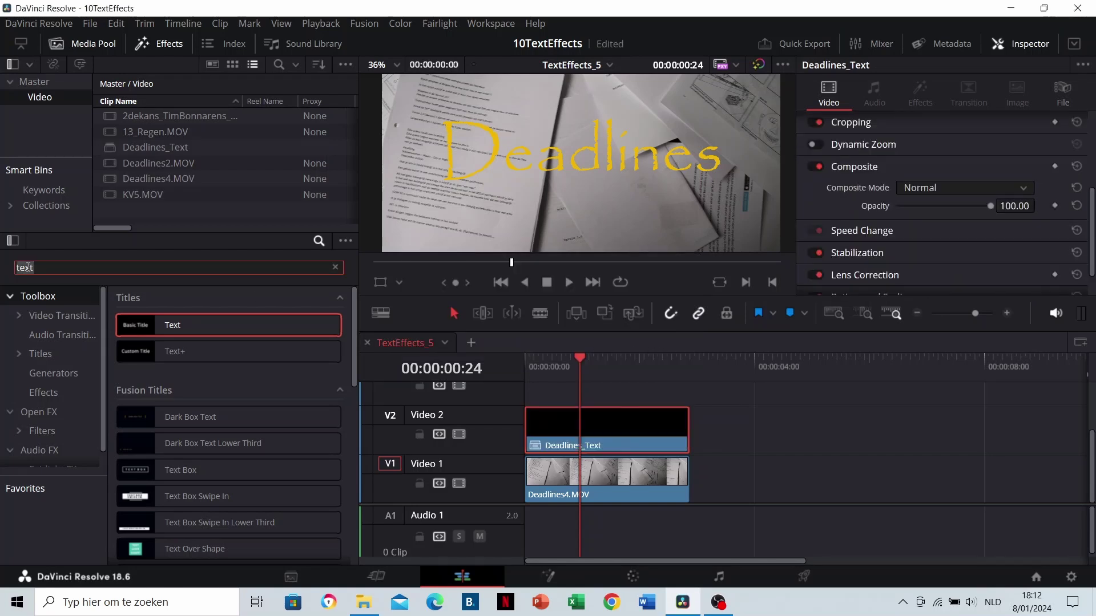
{"action": "type", "text": "flicker"}
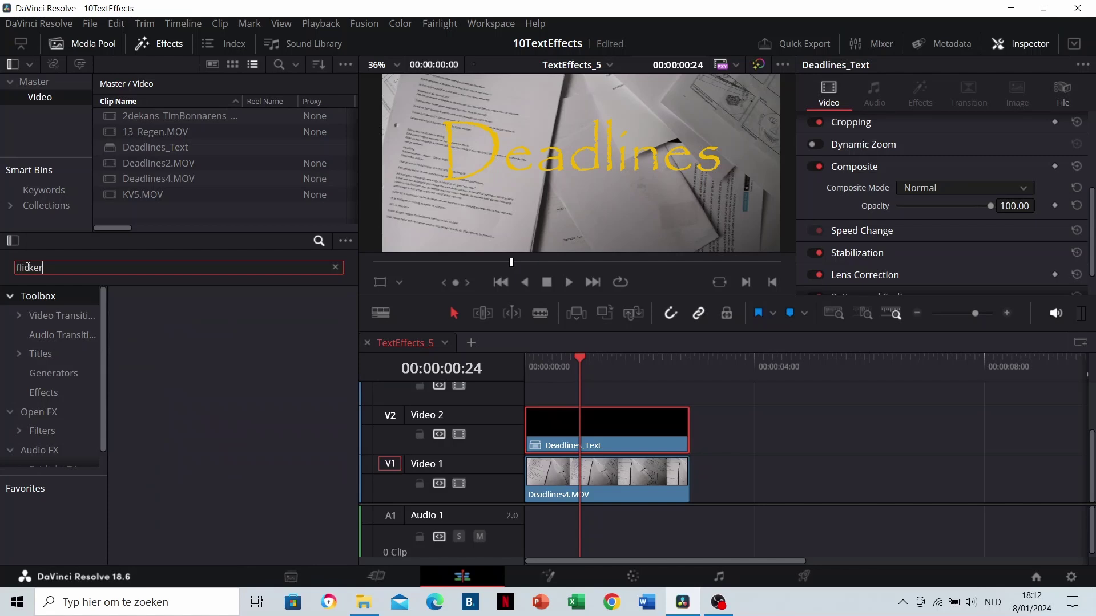
{"action": "left_click", "coordinate": [39, 411]}
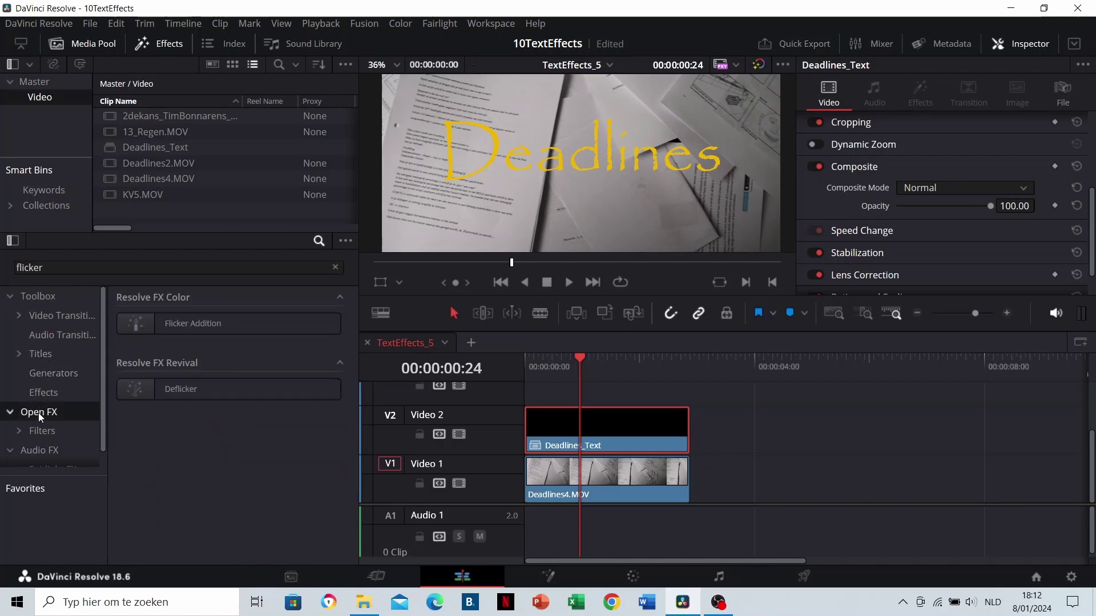
{"action": "left_click_drag", "start_coordinate": [174, 328], "coordinate": [553, 421]}
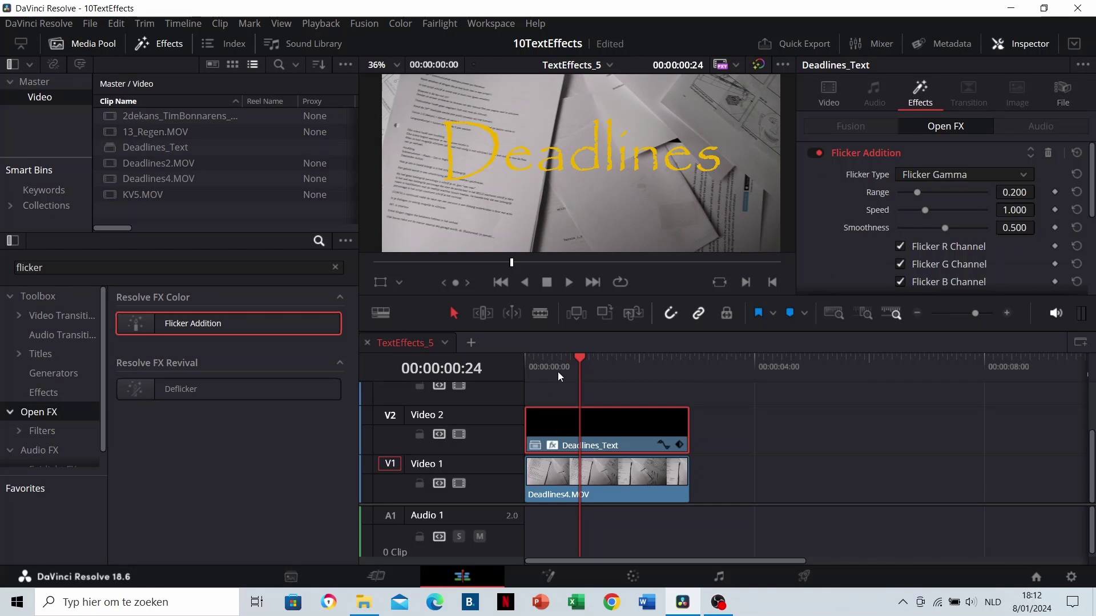
{"action": "left_click", "coordinate": [528, 361]}
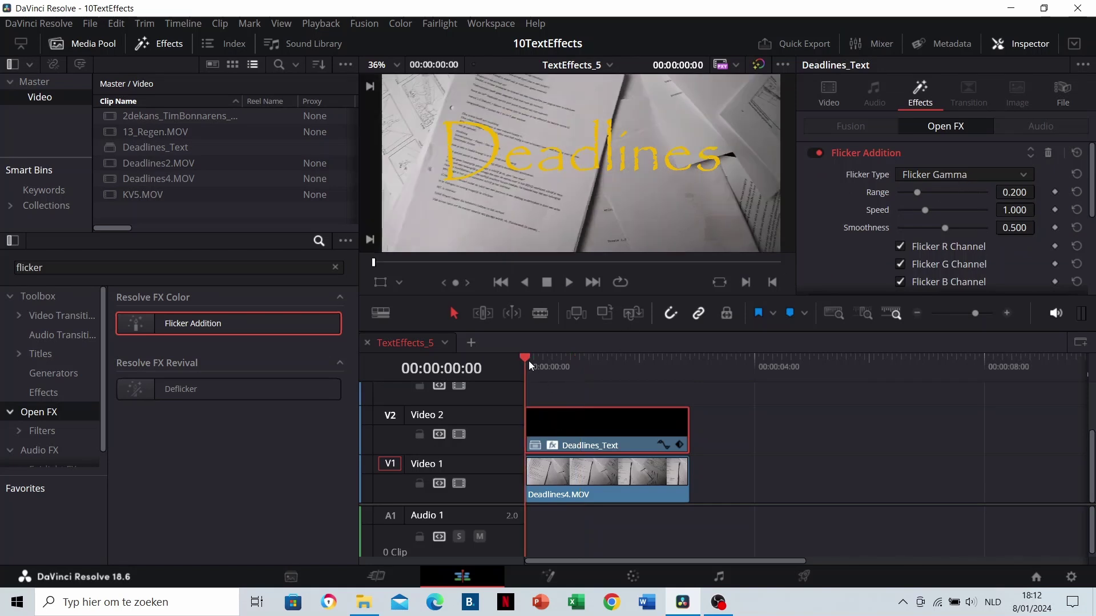
{"action": "key", "text": "space"}
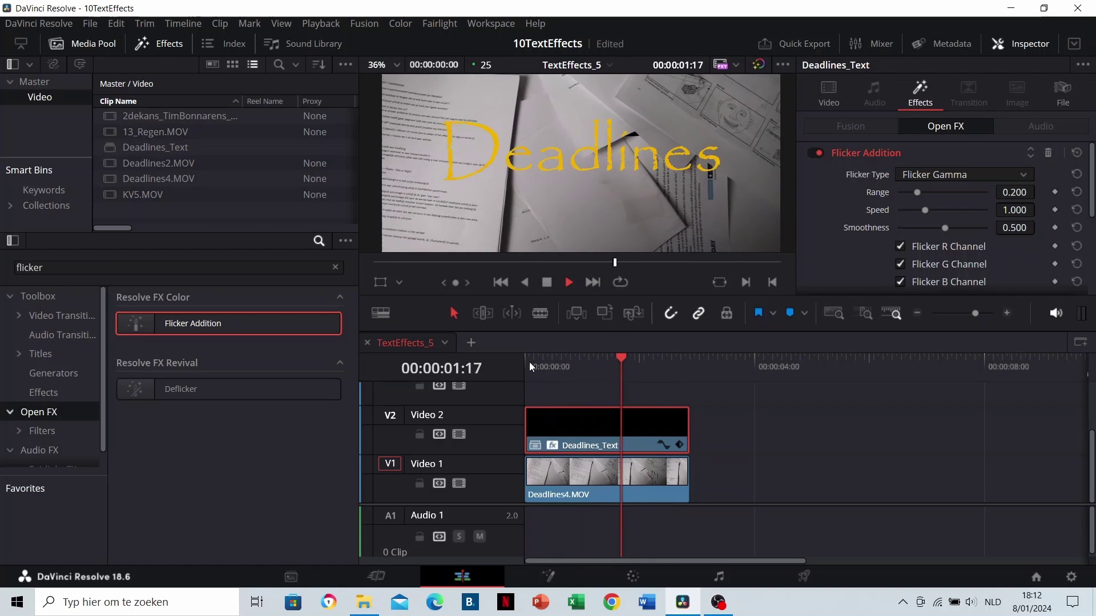
Step: Try the Flicker Lift flicker type and preview it
{"action": "left_click", "coordinate": [550, 362]}
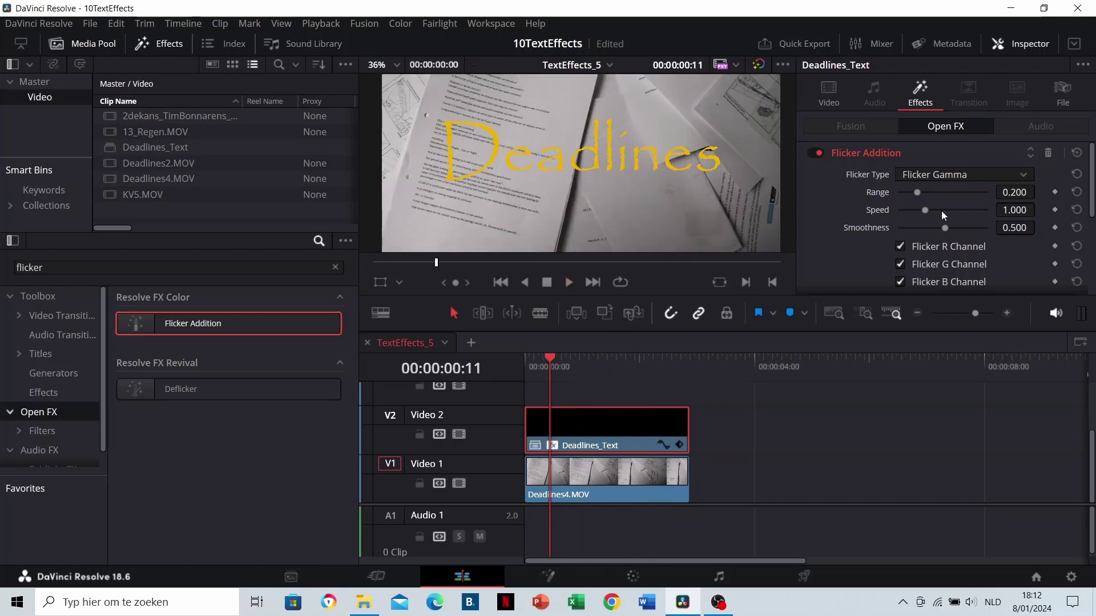
{"action": "left_click", "coordinate": [937, 174]}
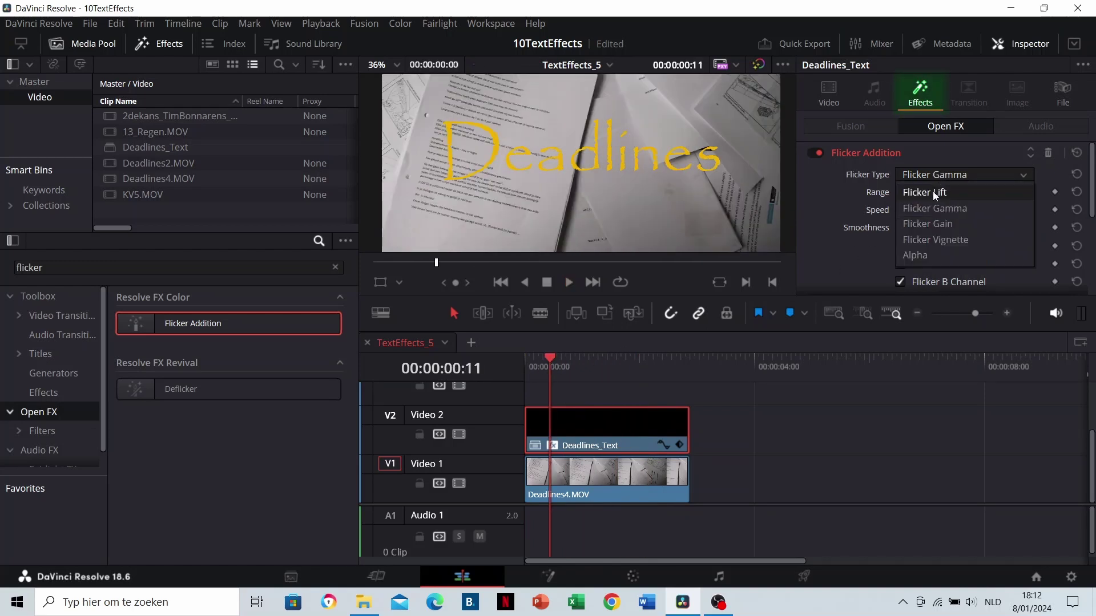
{"action": "left_click", "coordinate": [933, 192]}
{"action": "key", "text": "space"}
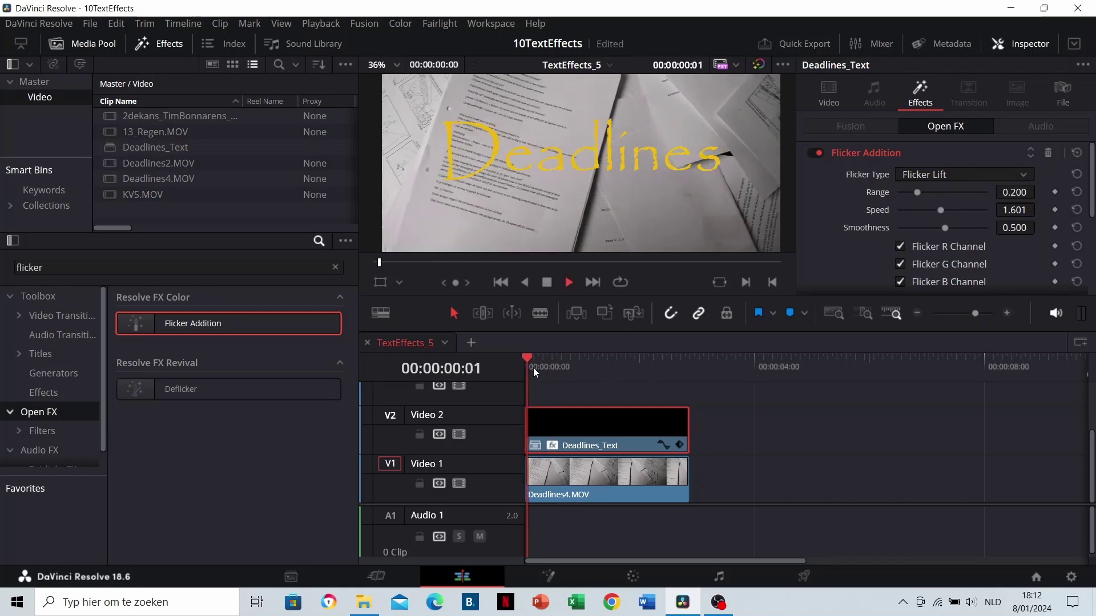
{"action": "key", "text": "space"}
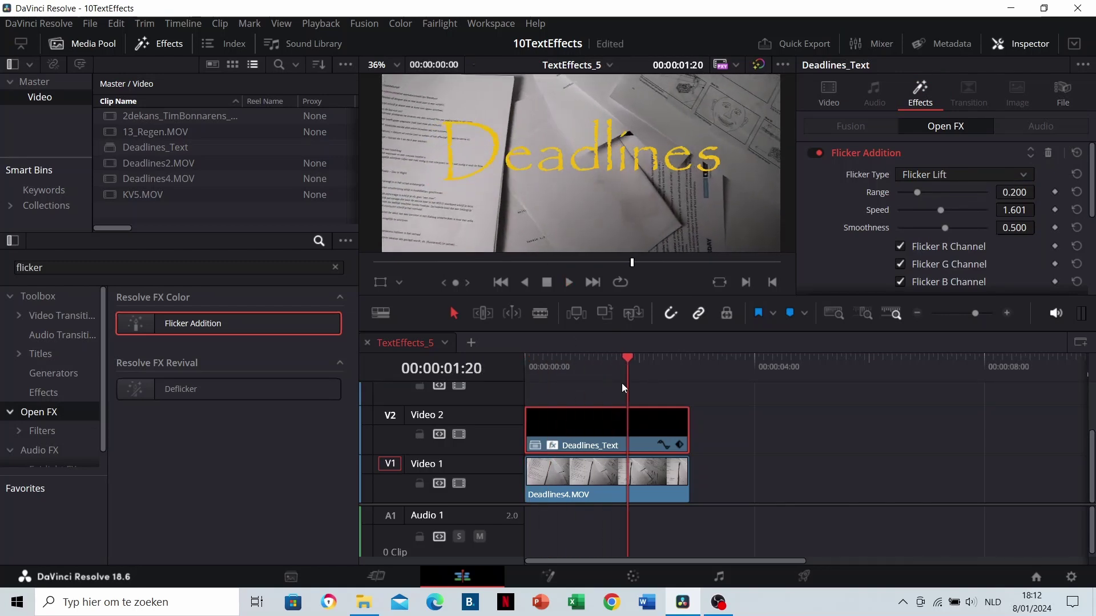
Step: Raise the flicker speed and preview the faster flicker
{"action": "left_click_drag", "start_coordinate": [957, 210], "coordinate": [968, 211]}
{"action": "left_click", "coordinate": [532, 365]}
{"action": "key", "text": "space"}
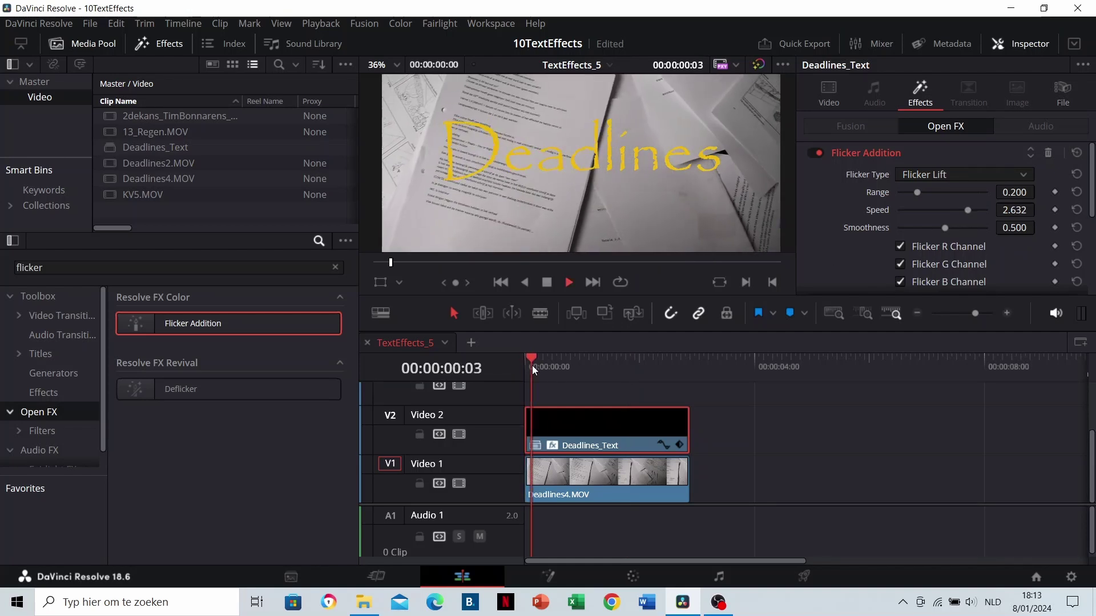
{"action": "key", "text": "space"}
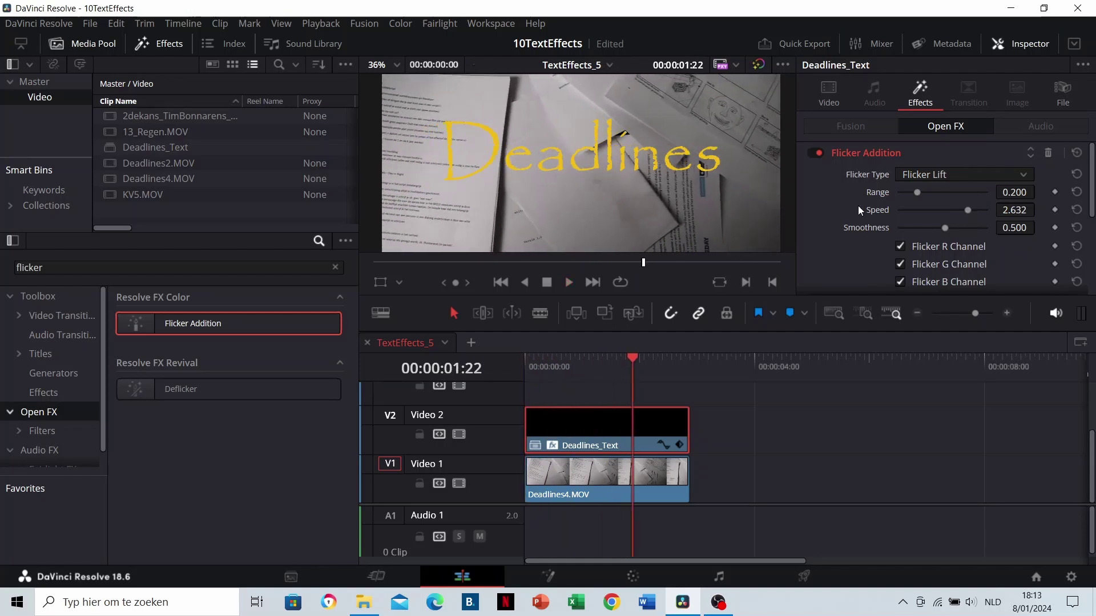
Step: Switch the flicker type back to Flicker Gamma and preview it
{"action": "left_click", "coordinate": [930, 174]}
{"action": "left_click", "coordinate": [935, 207]}
{"action": "left_click", "coordinate": [545, 375]}
{"action": "key", "text": "space"}
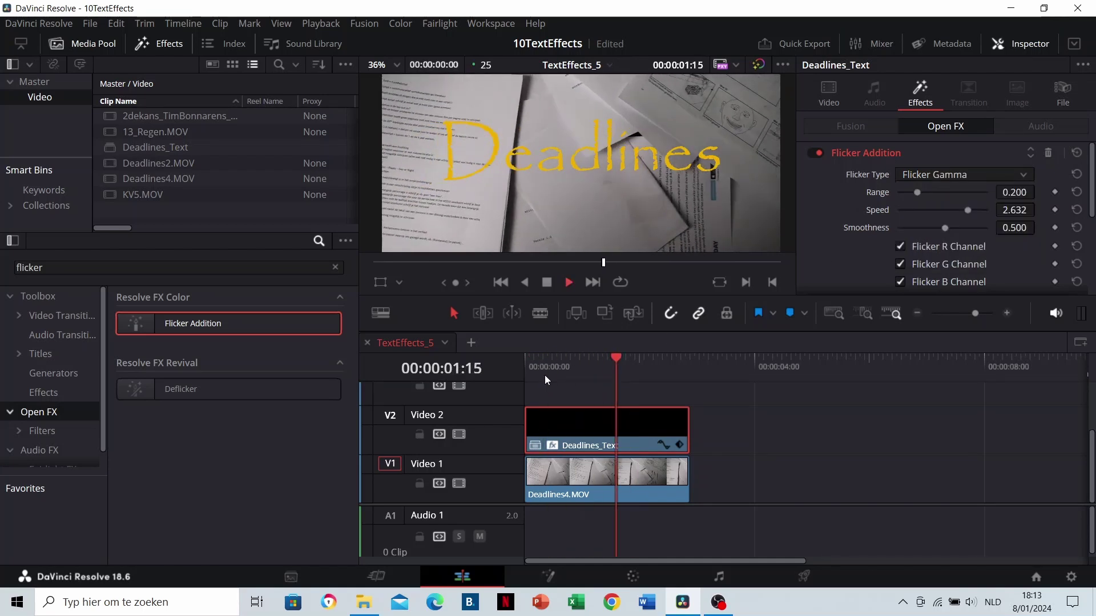
{"action": "left_click", "coordinate": [545, 375]}
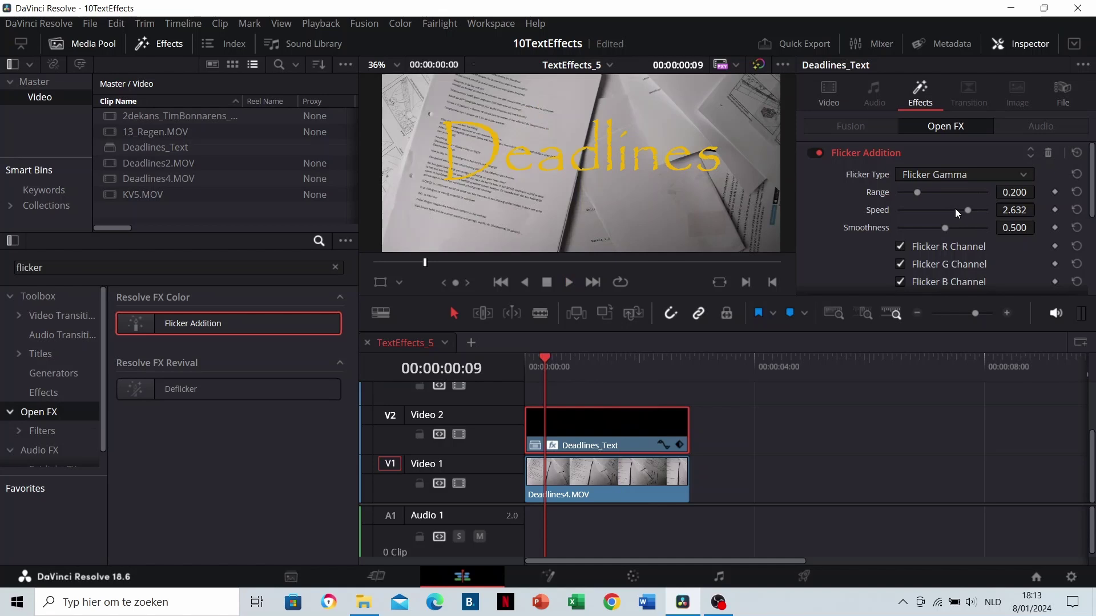
Step: Set flicker speed to 2.144 and smoothness to 0.589, then preview
{"action": "left_click", "coordinate": [955, 210]}
{"action": "left_click", "coordinate": [953, 228]}
{"action": "left_click", "coordinate": [525, 367]}
{"action": "key", "text": "space"}
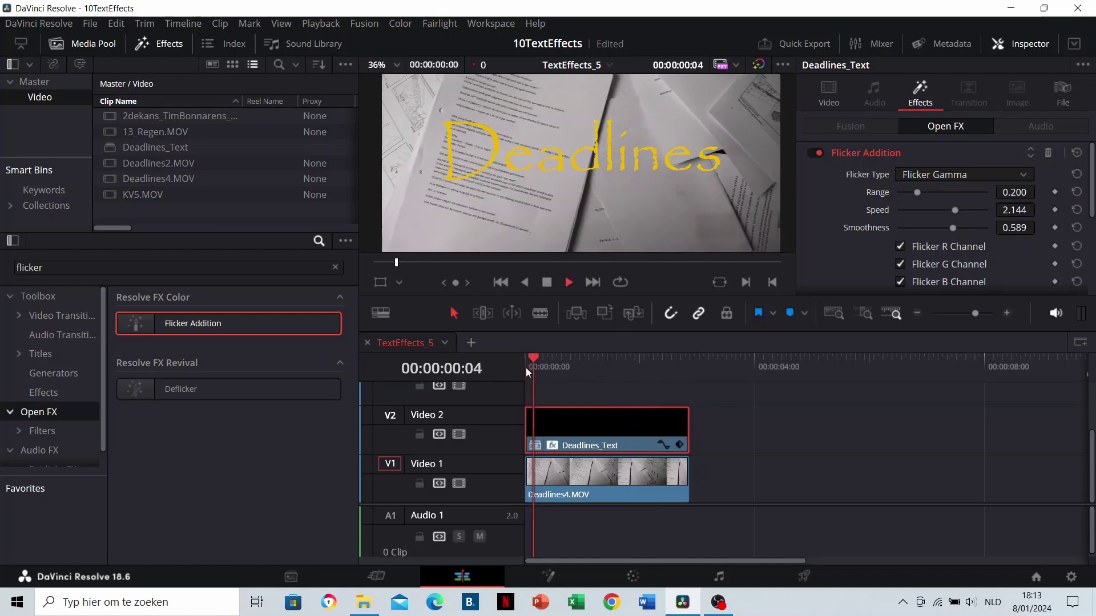
{"action": "key", "text": "space"}
Step: Set Pause Interval to 8 and Pause Randomness to 0.287, and expand Global Blend
{"action": "scroll", "coordinate": [848, 221], "scroll_direction": "down", "scroll_amount": 1}
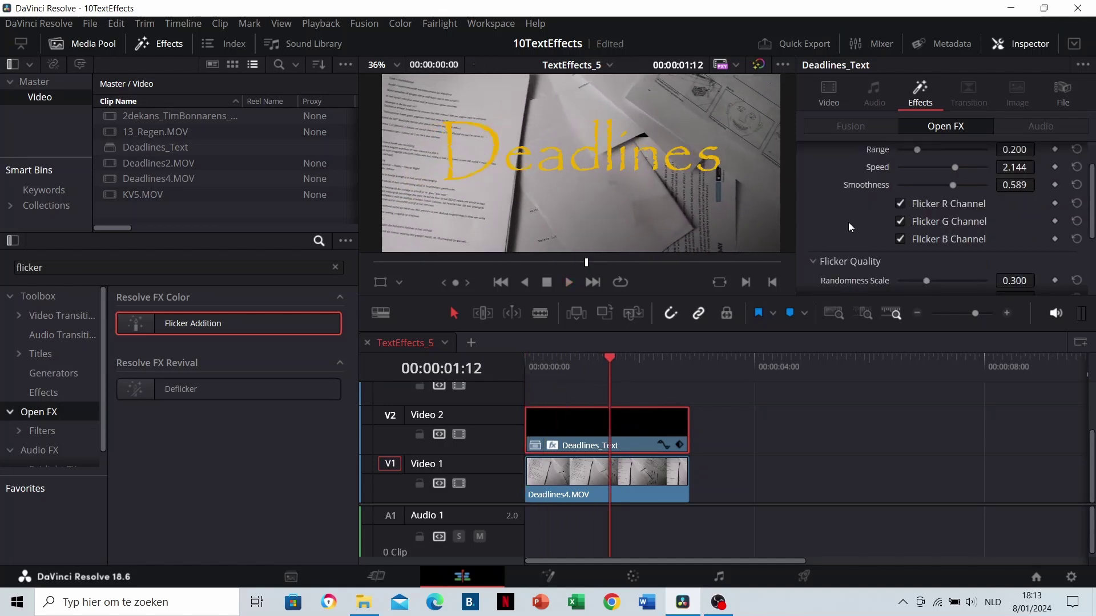
{"action": "scroll", "coordinate": [853, 228], "scroll_direction": "down", "scroll_amount": 2}
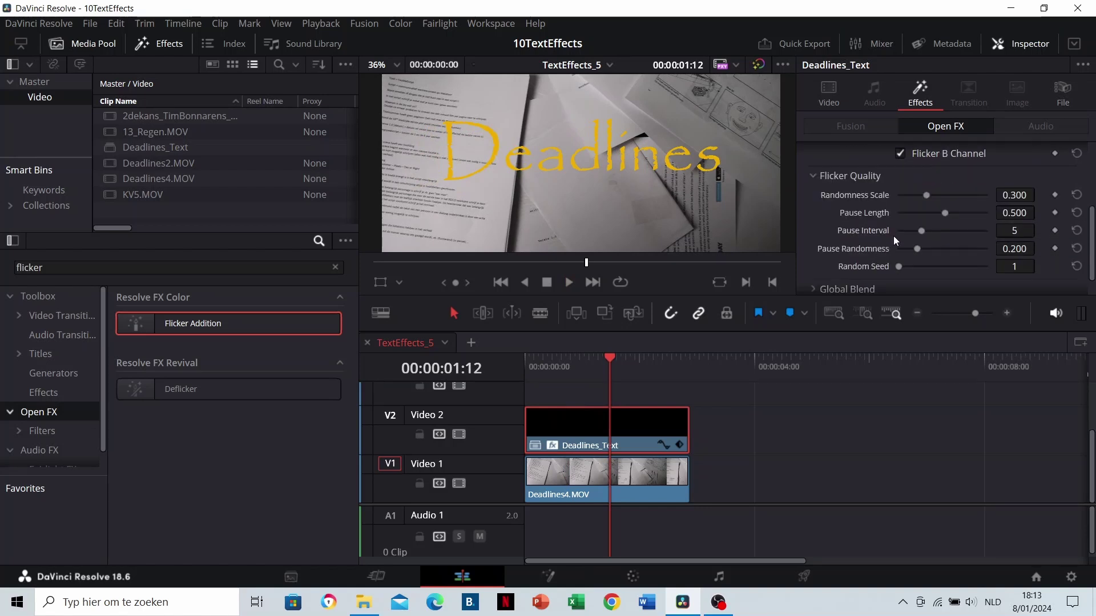
{"action": "left_click", "coordinate": [932, 232]}
{"action": "left_click", "coordinate": [923, 249]}
{"action": "scroll", "coordinate": [849, 242], "scroll_direction": "down", "scroll_amount": 1}
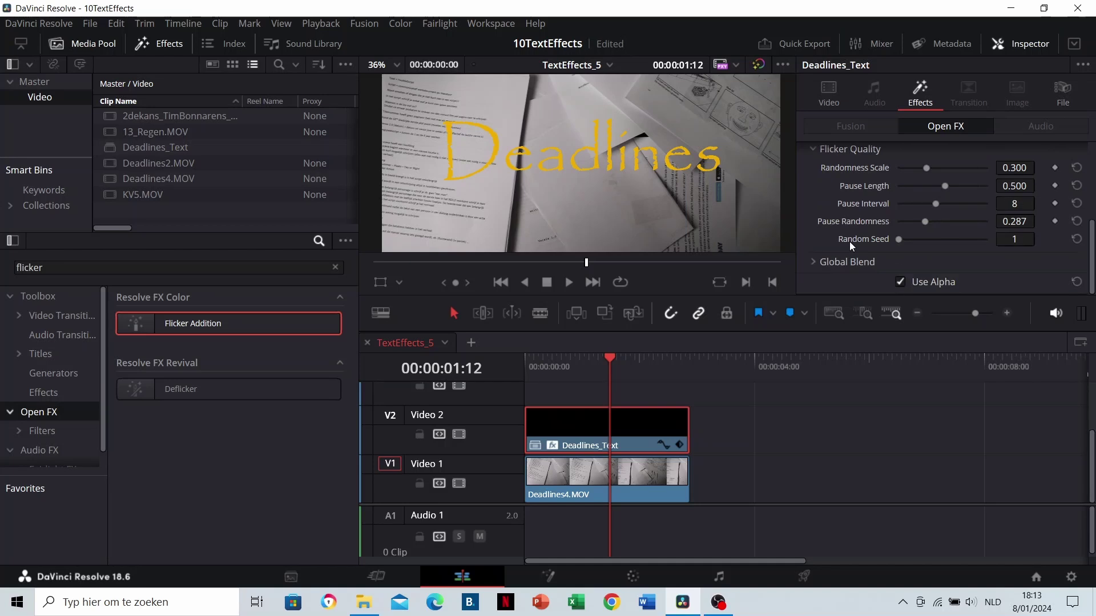
{"action": "left_click", "coordinate": [823, 261]}
{"action": "scroll", "coordinate": [820, 262], "scroll_direction": "down", "scroll_amount": 1}
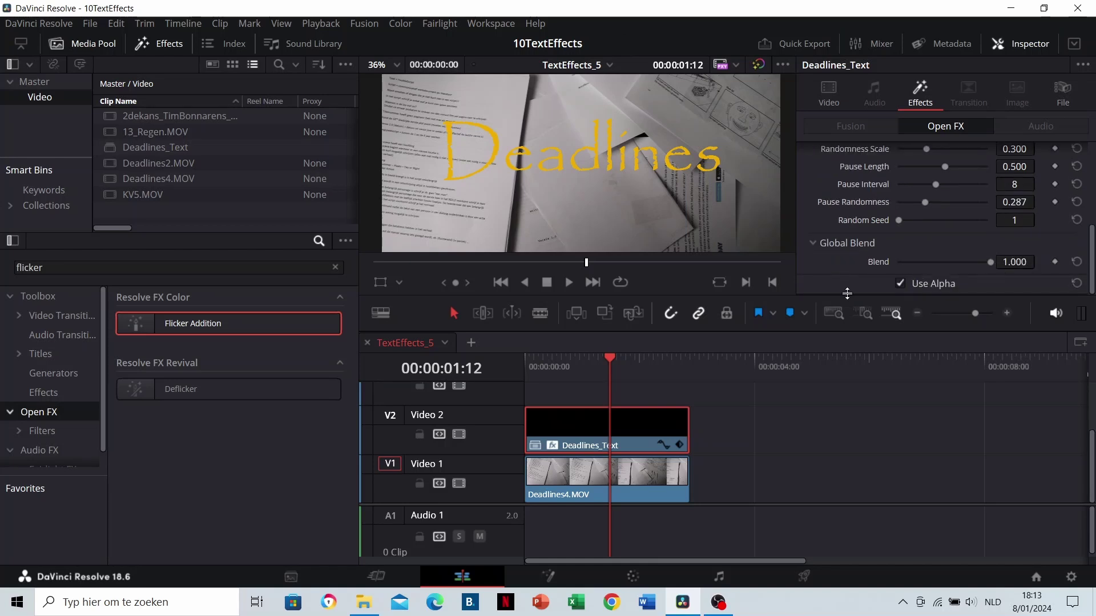
Step: Play the flickering Deadlines title from the beginning
{"action": "left_click", "coordinate": [575, 366]}
{"action": "key", "text": "space"}
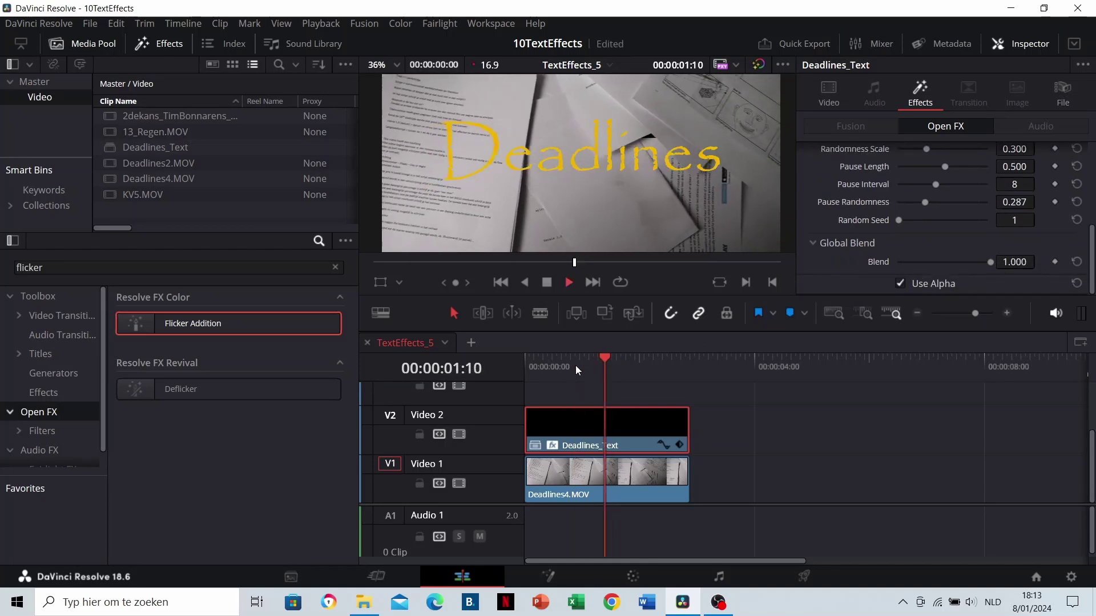
{"action": "left_click", "coordinate": [538, 369]}
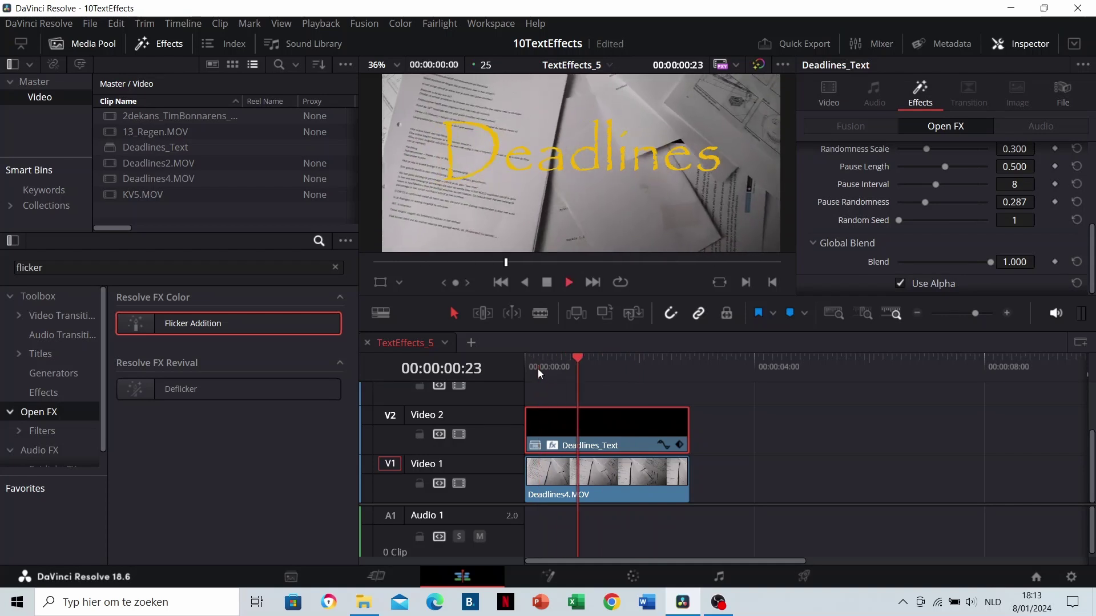
{"action": "scroll", "coordinate": [886, 182], "scroll_direction": "up", "scroll_amount": 5}
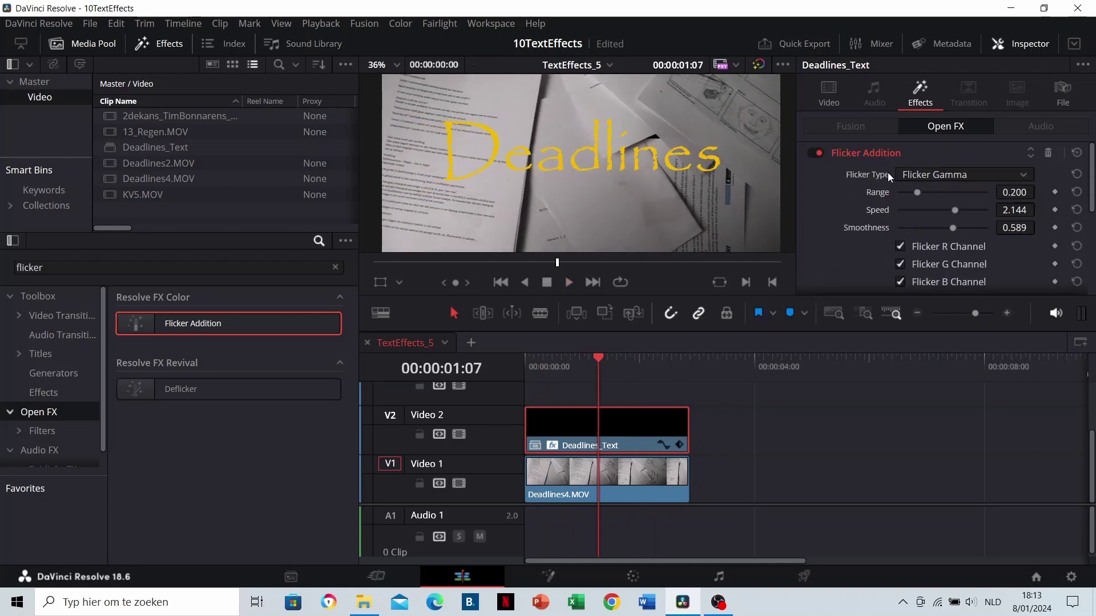
Step: Open the Deadlines_Text compound clip in its own timeline and select the title
{"action": "right_click", "coordinate": [581, 427]}
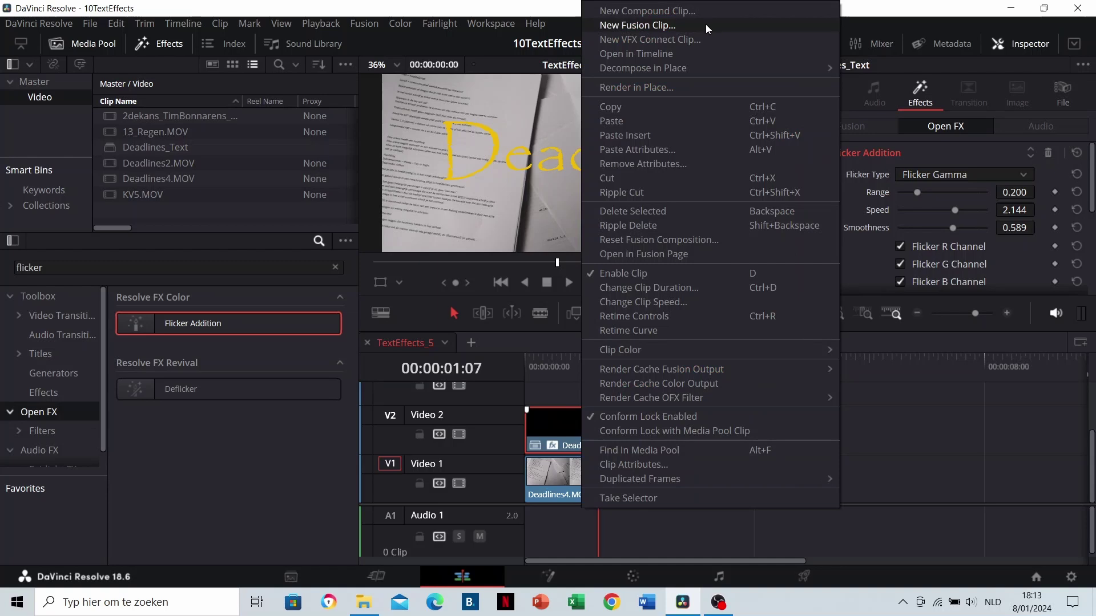
{"action": "left_click", "coordinate": [679, 54]}
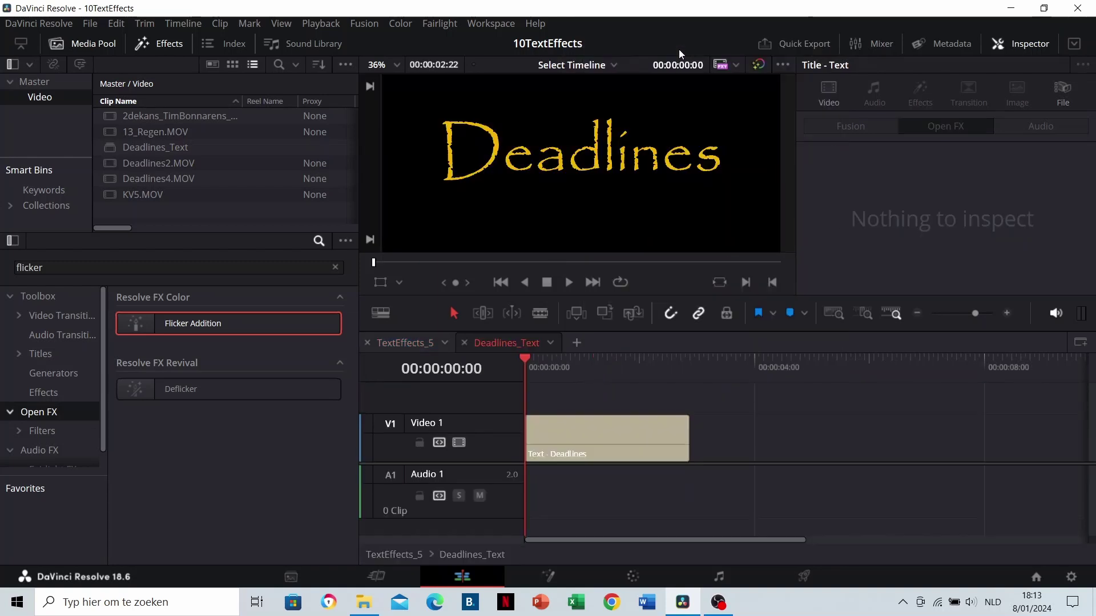
{"action": "left_click", "coordinate": [589, 446]}
{"action": "left_click", "coordinate": [581, 365]}
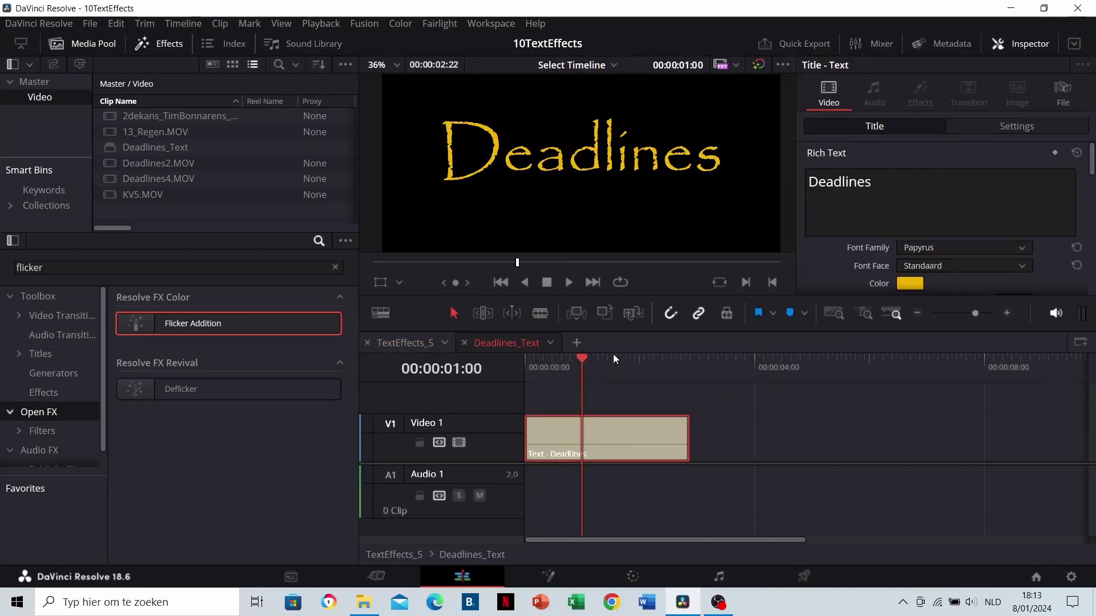
Step: Offset the title's drop shadow to X 12, Y -12, then return to TextEffects_5
{"action": "left_click", "coordinate": [964, 122]}
{"action": "scroll", "coordinate": [877, 194], "scroll_direction": "down", "scroll_amount": 5}
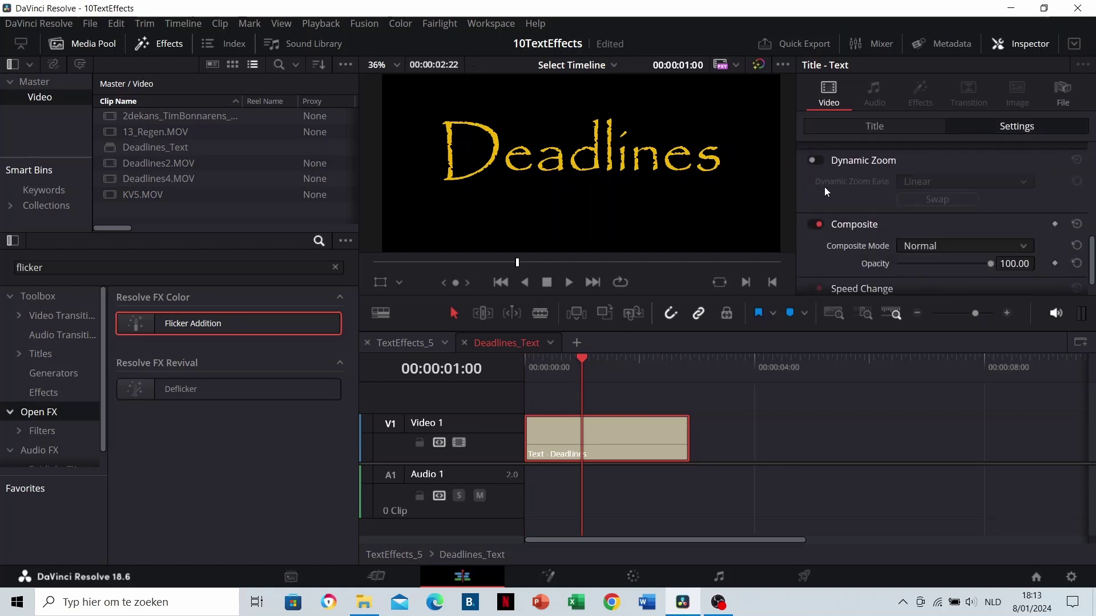
{"action": "left_click", "coordinate": [848, 128]}
{"action": "scroll", "coordinate": [867, 218], "scroll_direction": "down", "scroll_amount": 5}
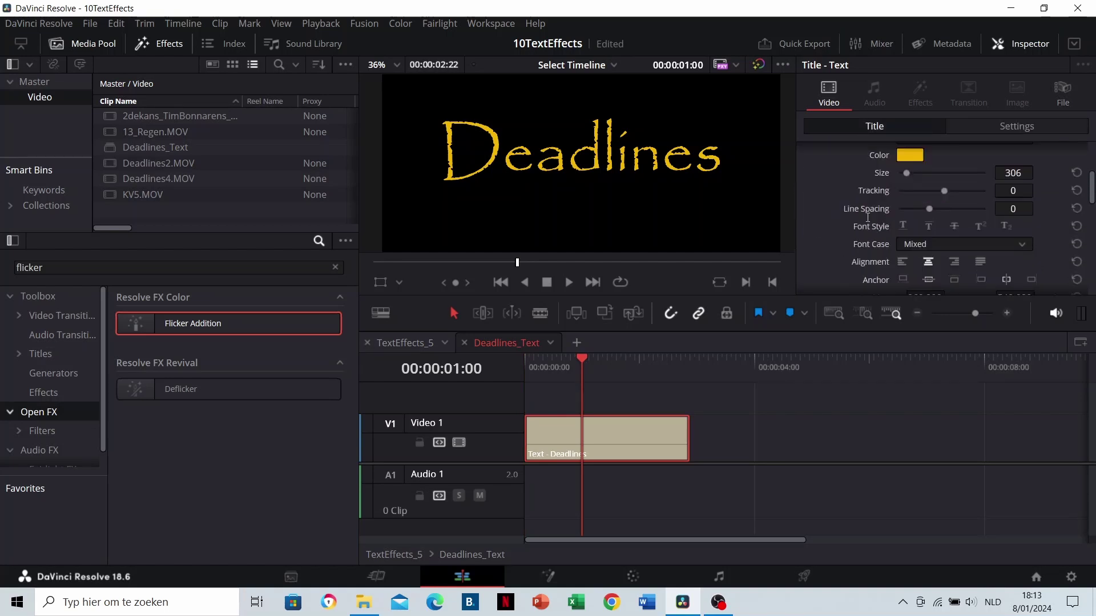
{"action": "scroll", "coordinate": [868, 218], "scroll_direction": "down", "scroll_amount": 6}
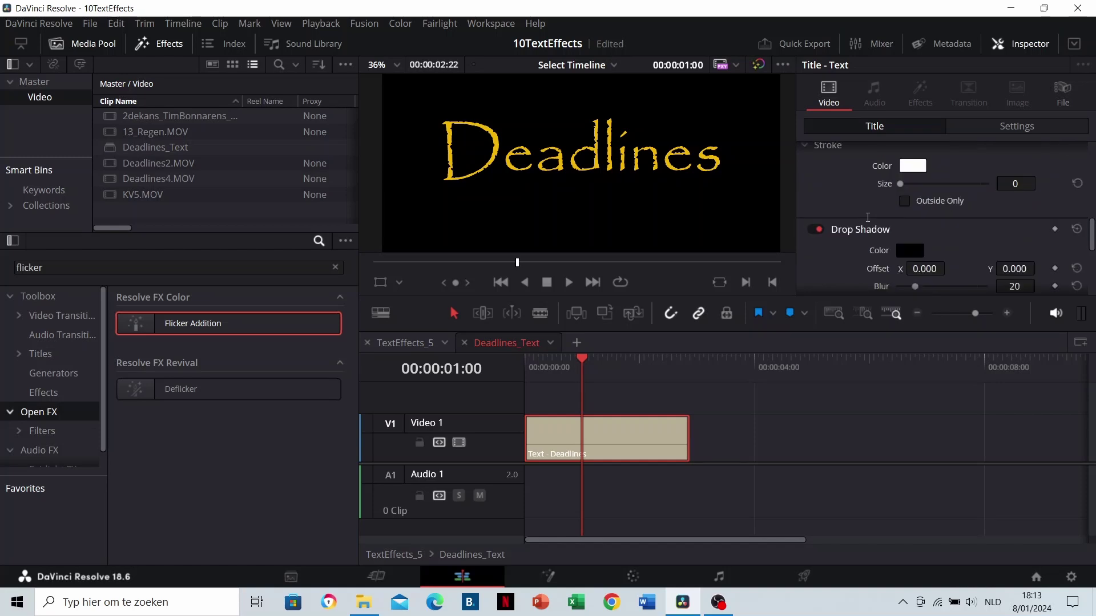
{"action": "scroll", "coordinate": [868, 218], "scroll_direction": "down", "scroll_amount": 1}
{"action": "left_click_drag", "start_coordinate": [925, 183], "coordinate": [1050, 183]}
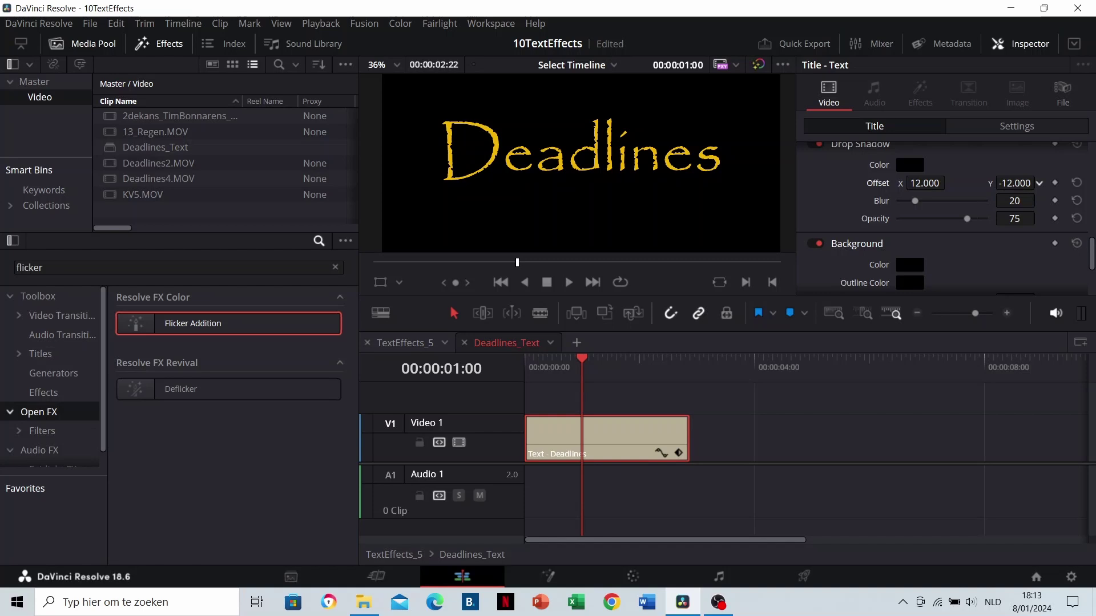
{"action": "left_click", "coordinate": [423, 345]}
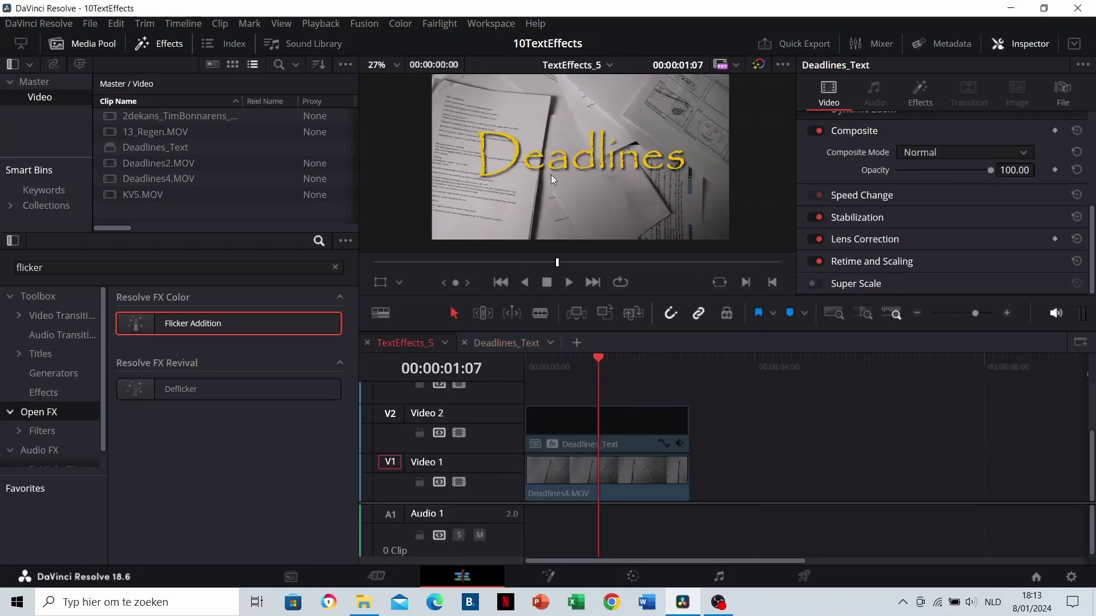
Step: Preview the Deadlines title, then recolour its text a deeper orange (#f09400)
{"action": "left_click", "coordinate": [526, 369]}
{"action": "key", "text": "space"}
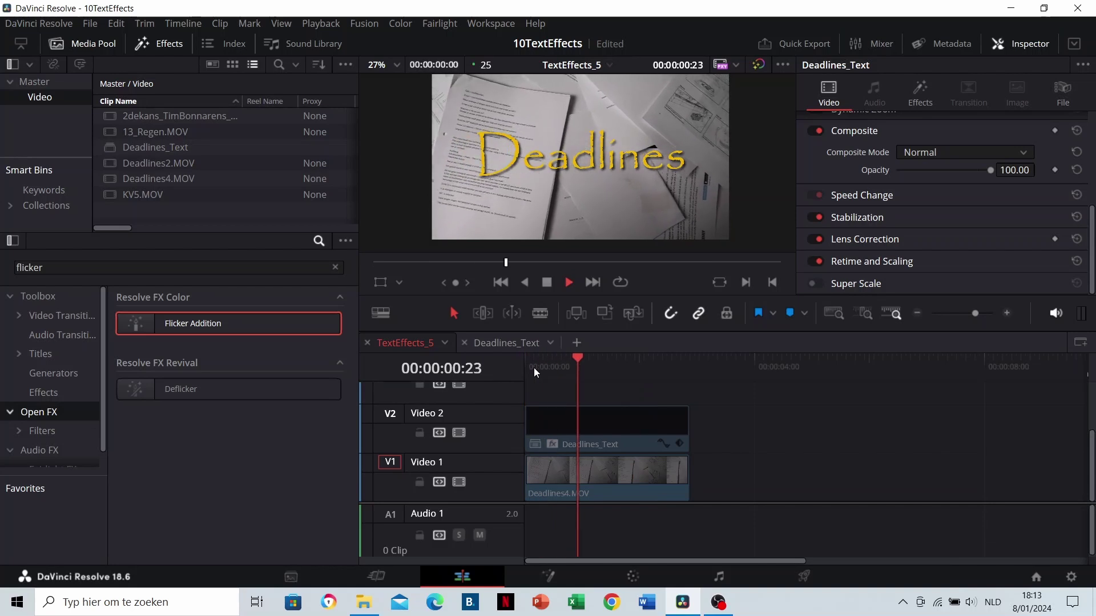
{"action": "left_click", "coordinate": [511, 342]}
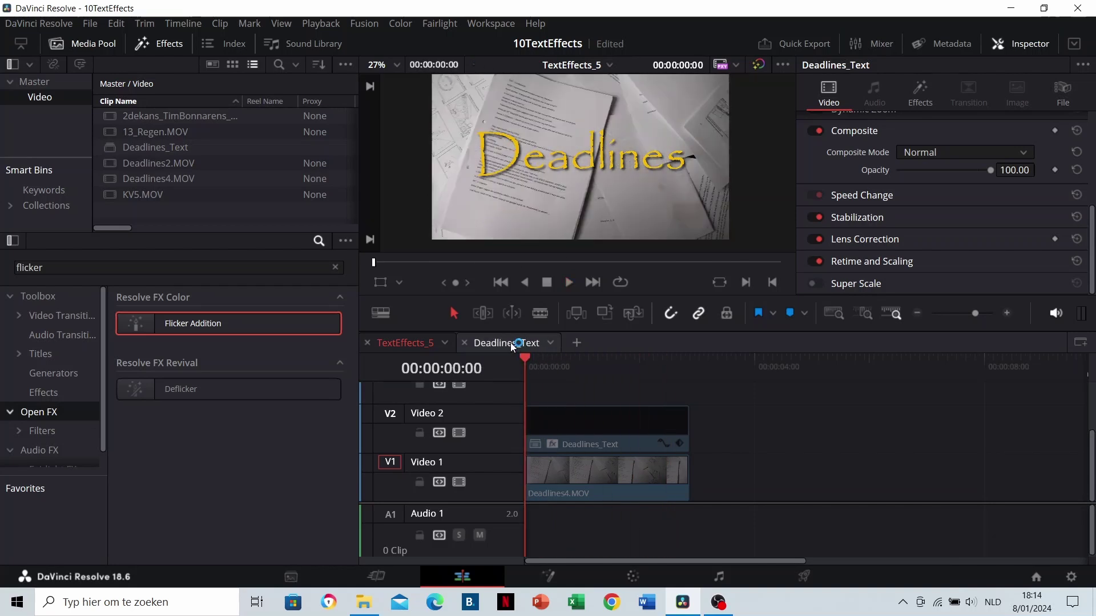
{"action": "left_click", "coordinate": [911, 285]}
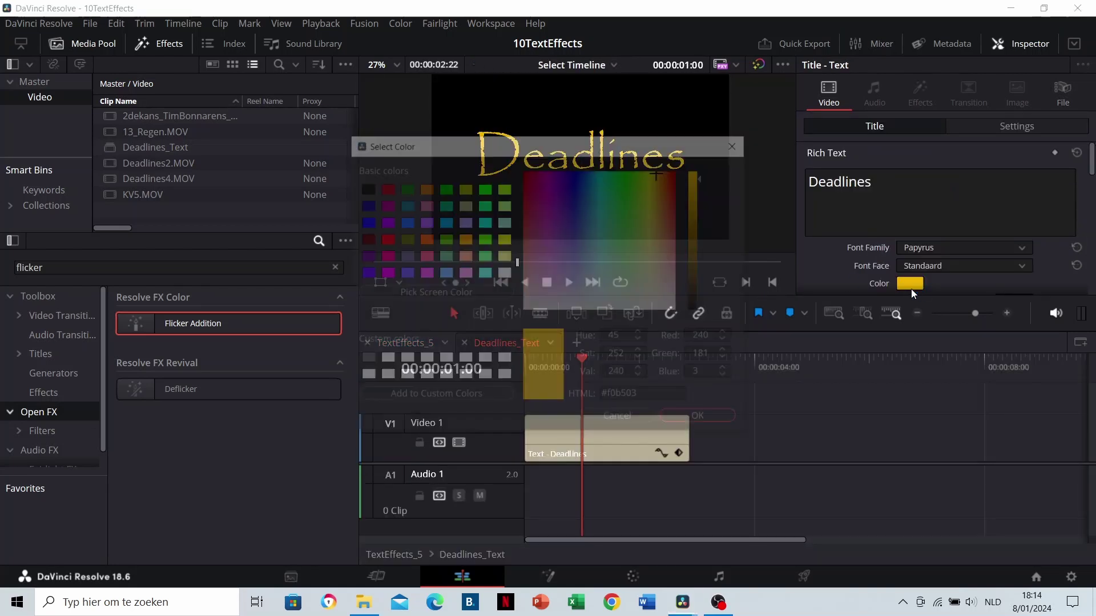
{"action": "left_click", "coordinate": [662, 170]}
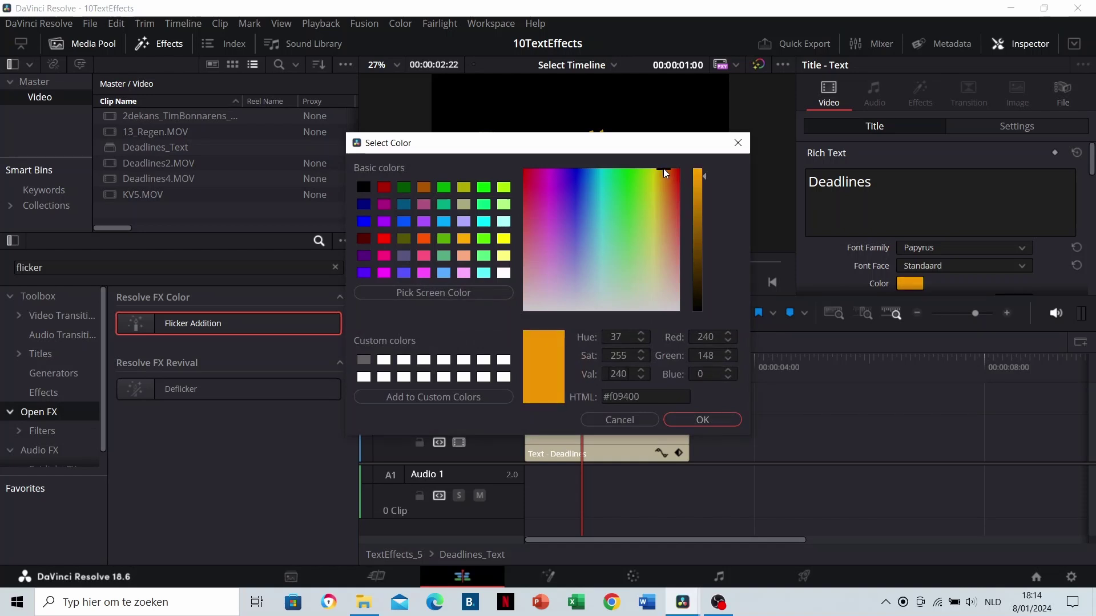
{"action": "left_click", "coordinate": [697, 420]}
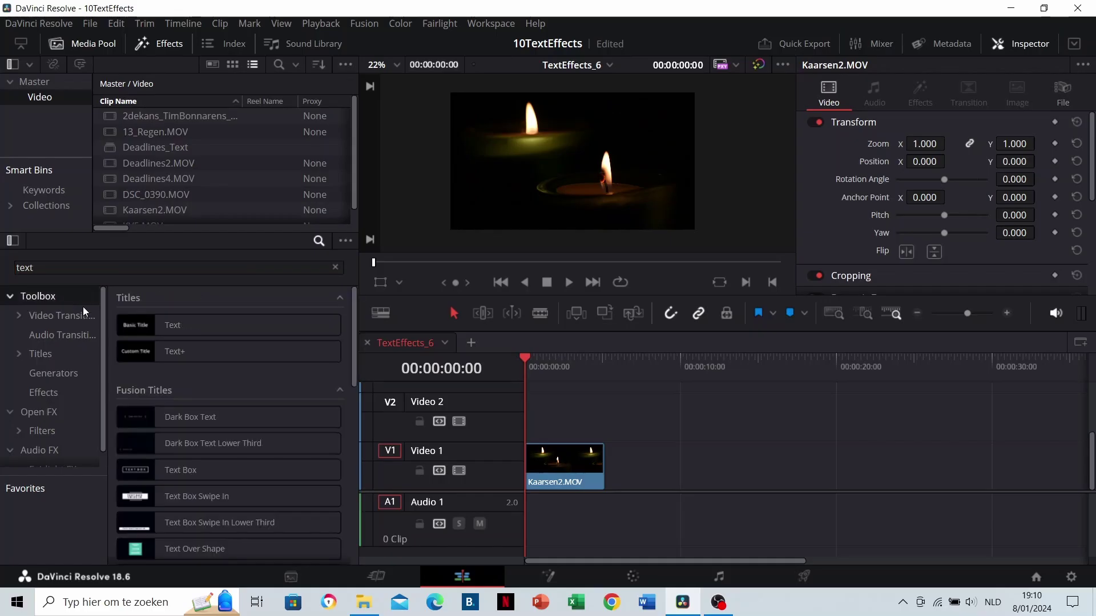
Step: Add a Text title on Video 2 above the candle clip and change its text to GLOW
{"action": "left_click_drag", "start_coordinate": [170, 326], "coordinate": [532, 421]}
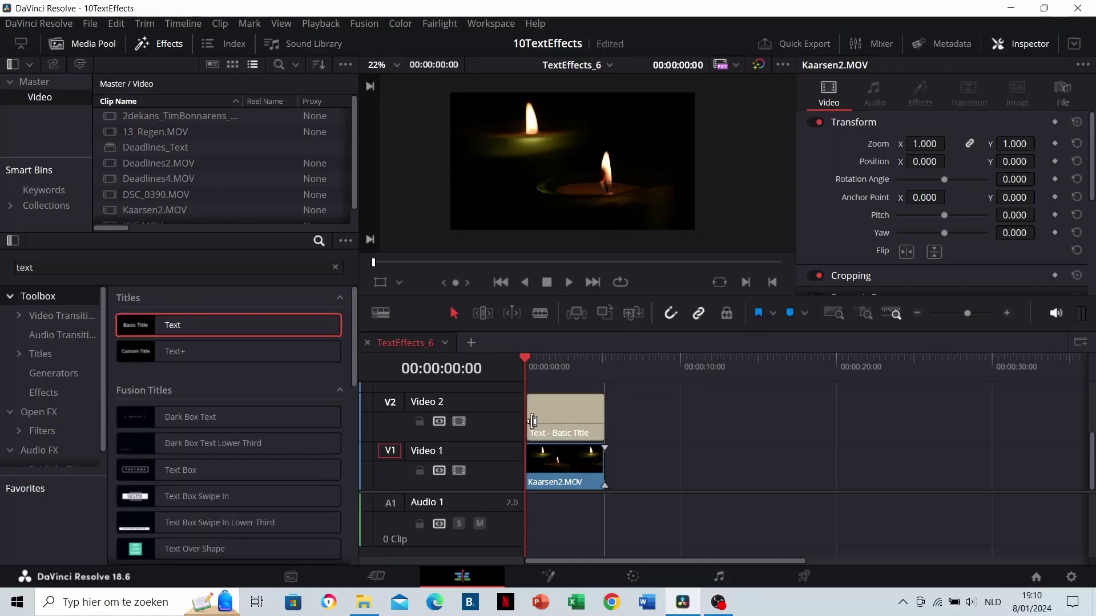
{"action": "left_click", "coordinate": [528, 420]}
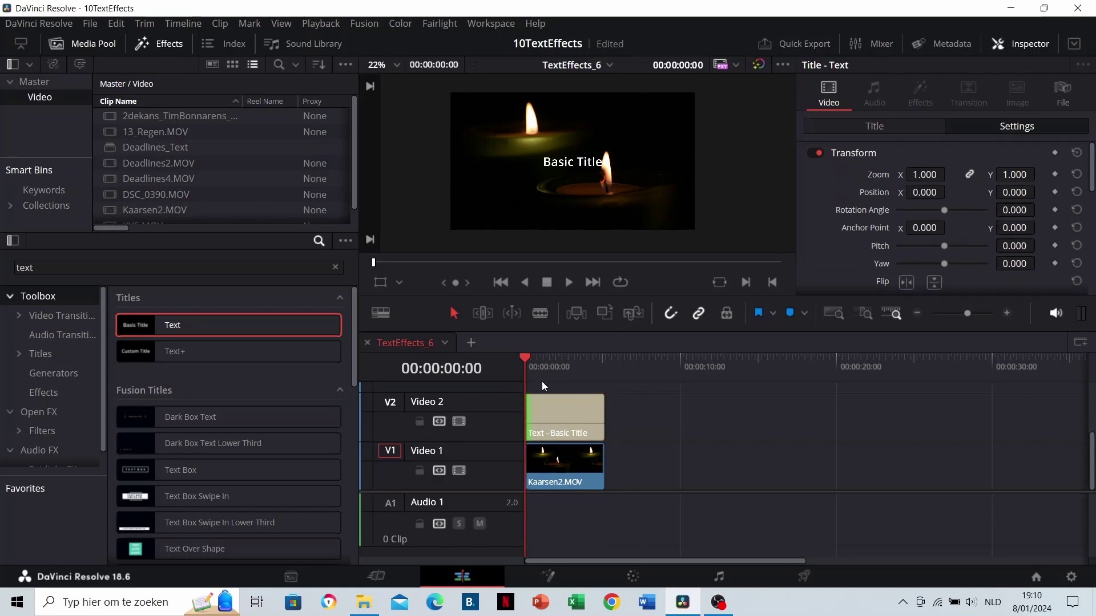
{"action": "left_click", "coordinate": [558, 405]}
{"action": "left_click", "coordinate": [862, 127]}
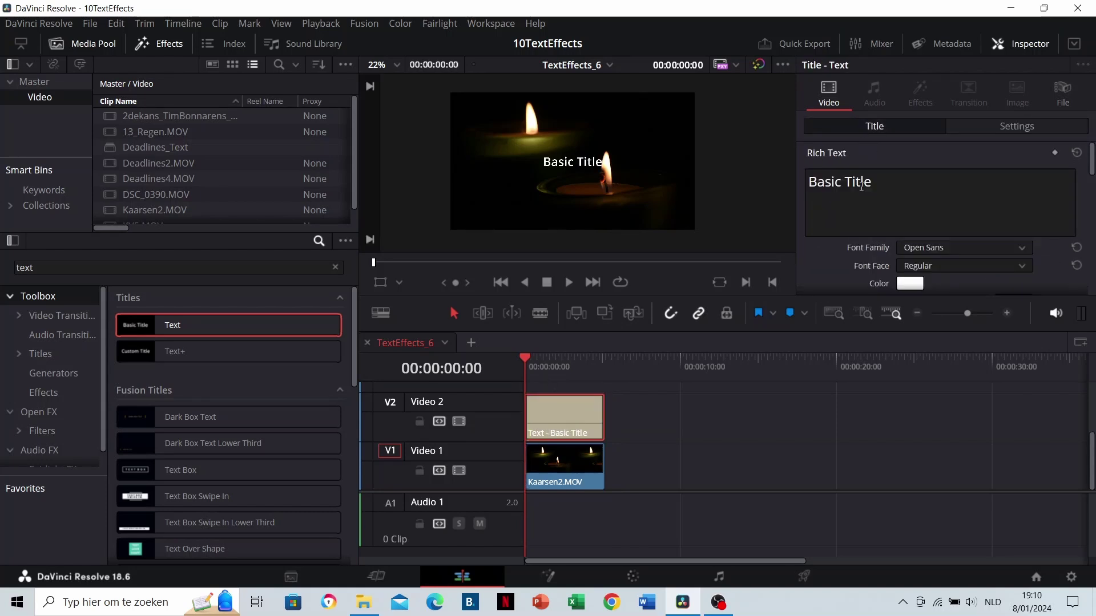
{"action": "triple_click", "coordinate": [859, 190]}
{"action": "type", "text": "GLOW"}
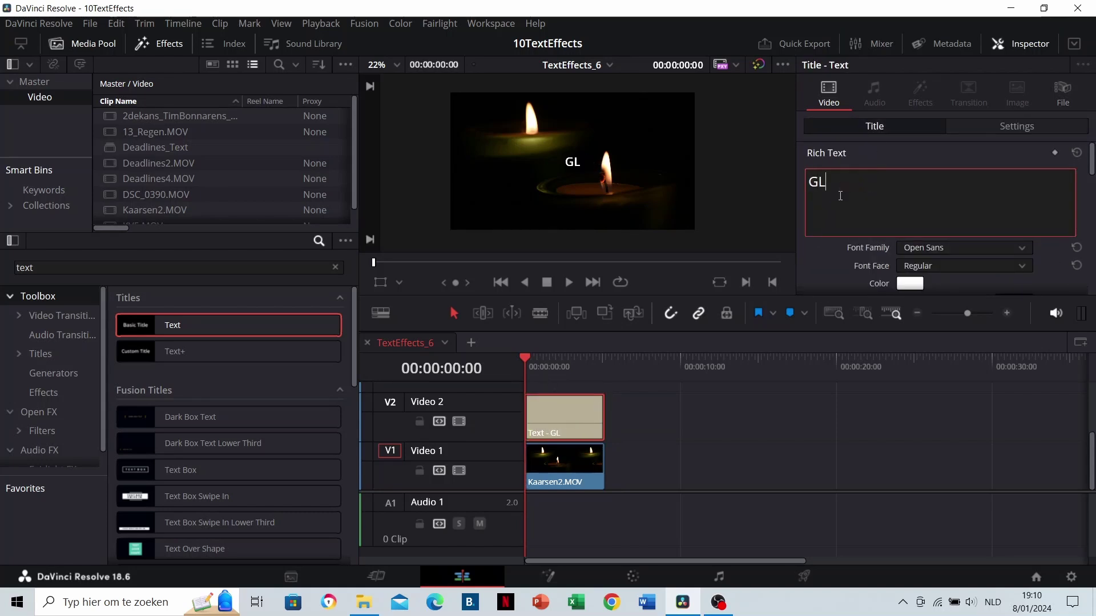
Step: Set GLOW to Podkova ExtraBold at size 244 and shift it toward the right
{"action": "left_click", "coordinate": [926, 249]}
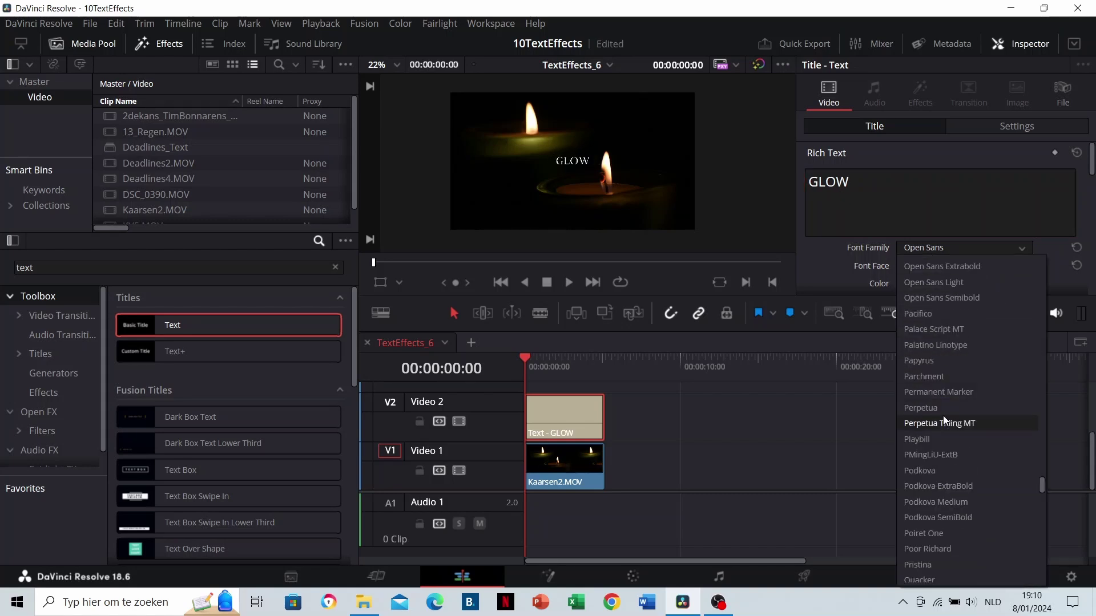
{"action": "scroll", "coordinate": [941, 410], "scroll_direction": "down", "scroll_amount": 1}
{"action": "left_click", "coordinate": [939, 435]}
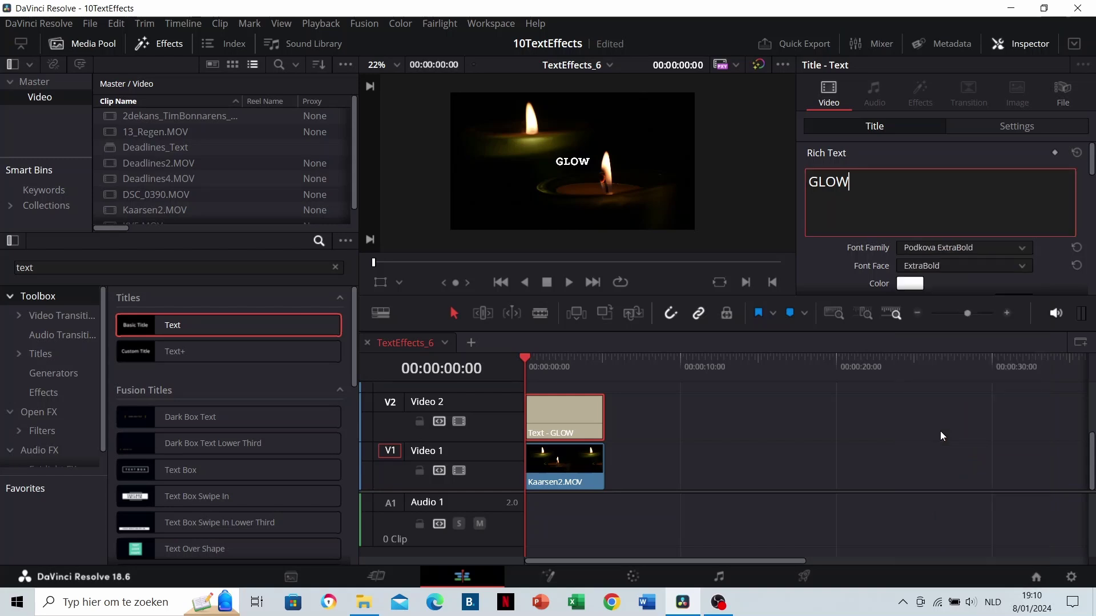
{"action": "scroll", "coordinate": [852, 206], "scroll_direction": "down", "scroll_amount": 1}
{"action": "left_click_drag", "start_coordinate": [1010, 258], "coordinate": [1034, 259]}
{"action": "left_click", "coordinate": [1014, 124]}
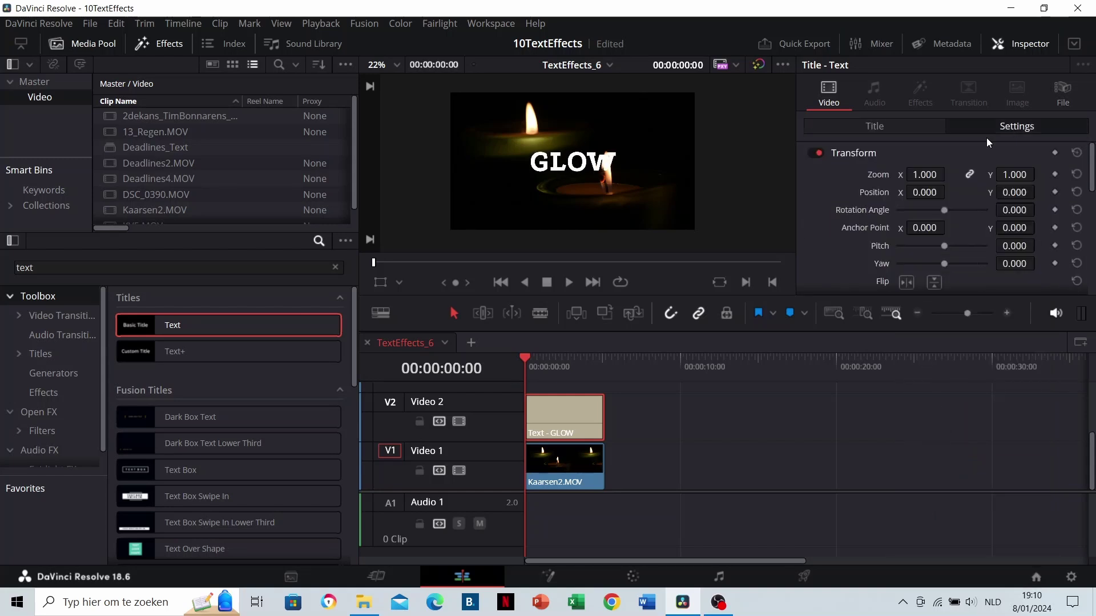
{"action": "left_click_drag", "start_coordinate": [921, 192], "coordinate": [965, 192]}
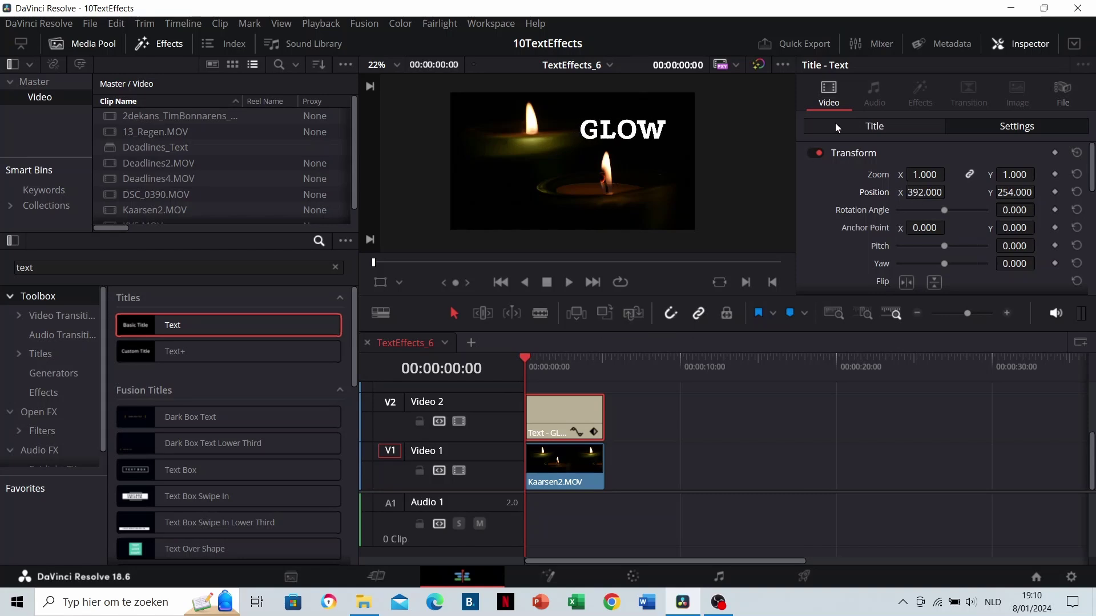
Step: Keep the GLOW text white and search the effects library for 'glo'
{"action": "left_click", "coordinate": [834, 122]}
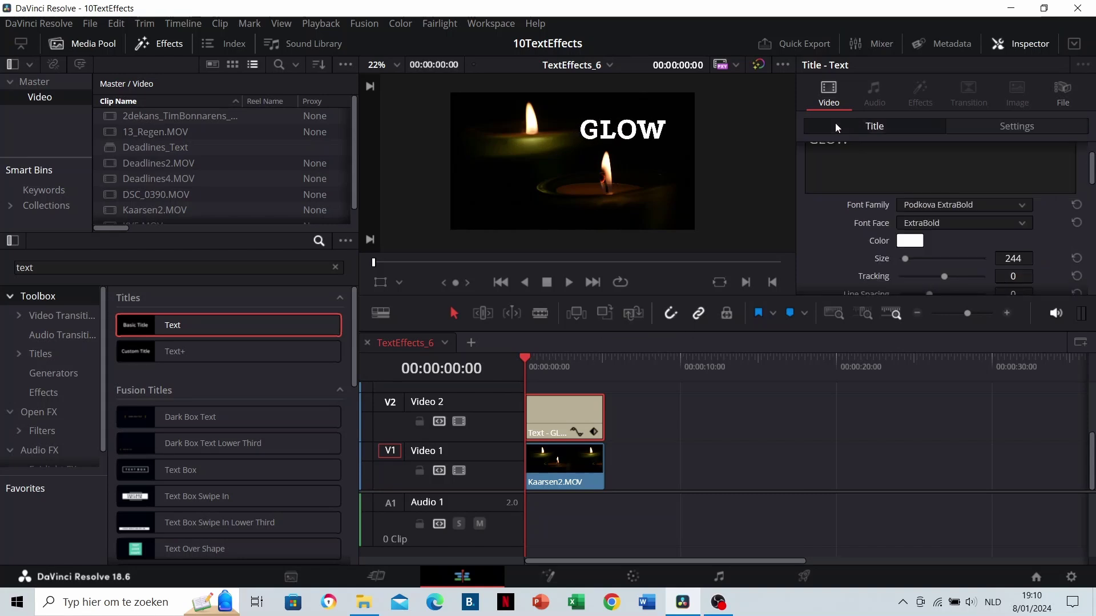
{"action": "left_click", "coordinate": [913, 242]}
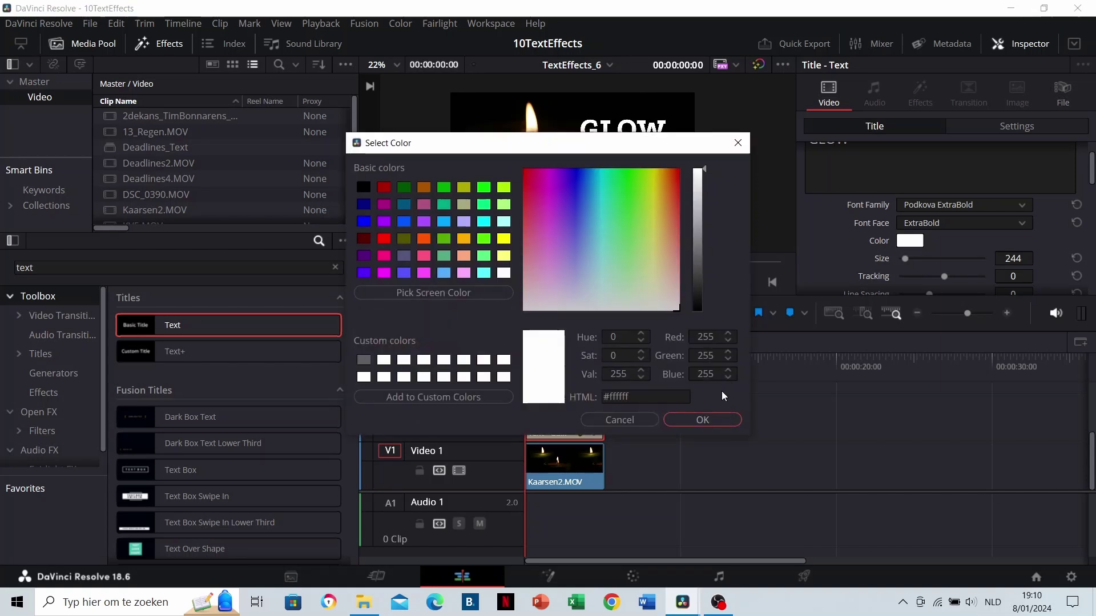
{"action": "left_click", "coordinate": [714, 415]}
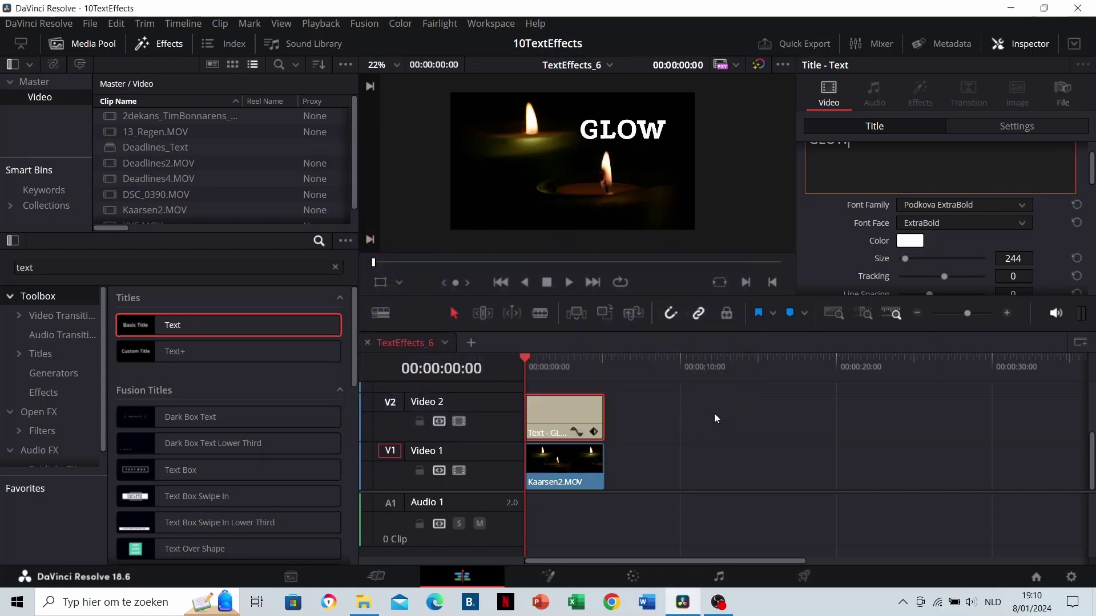
{"action": "left_click", "coordinate": [41, 267]}
{"action": "type", "text": "glow"}
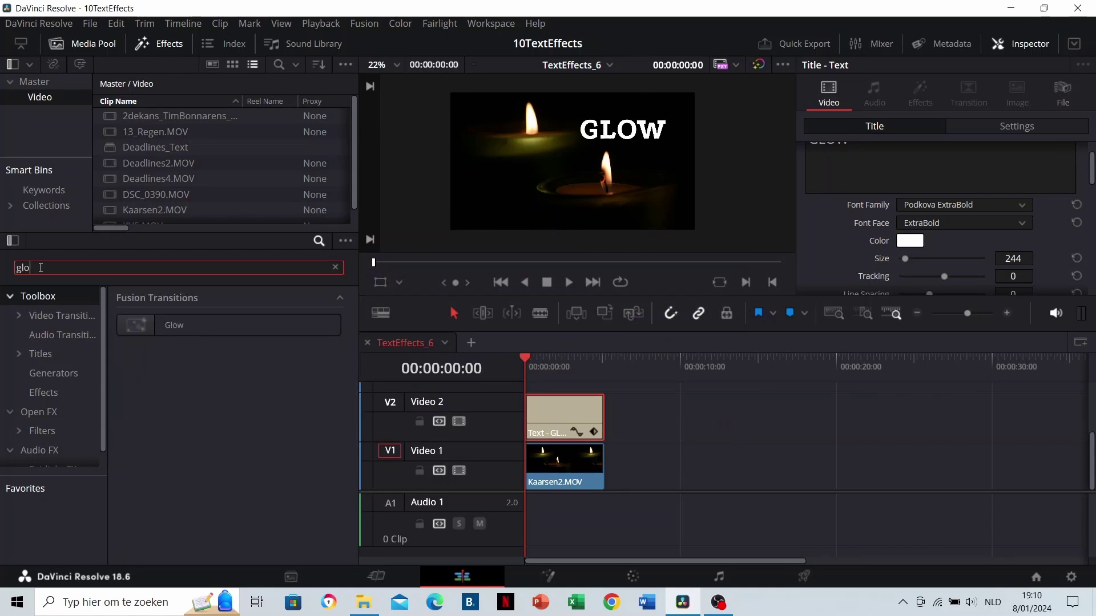
{"action": "left_click", "coordinate": [47, 412]}
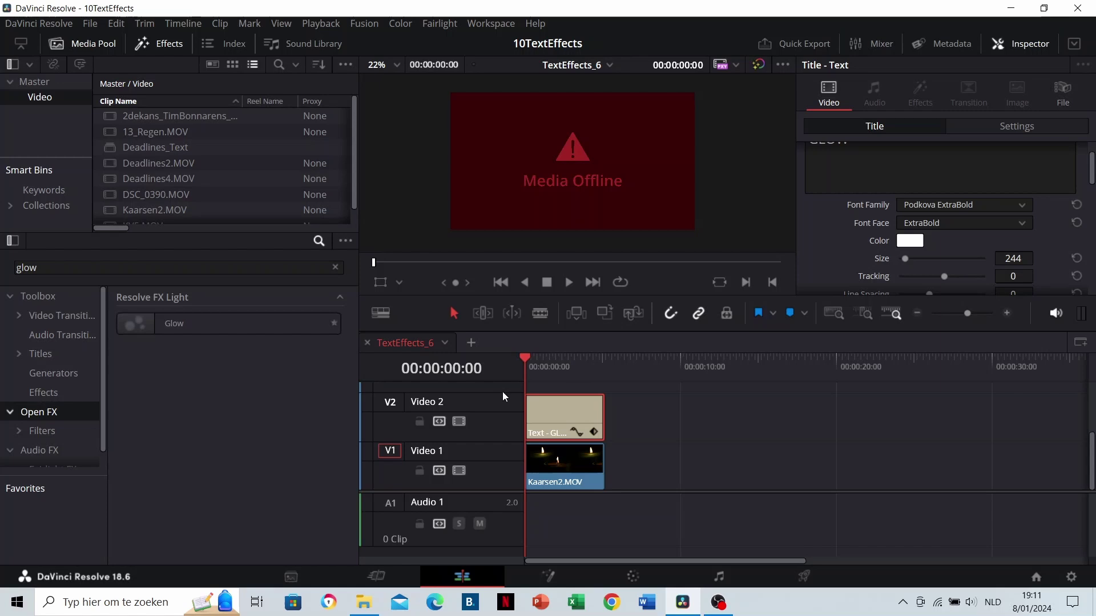
Step: Turn the GLOW title clip into a compound clip named Glow_Comp
{"action": "left_click", "coordinate": [556, 409]}
{"action": "right_click", "coordinate": [556, 409]}
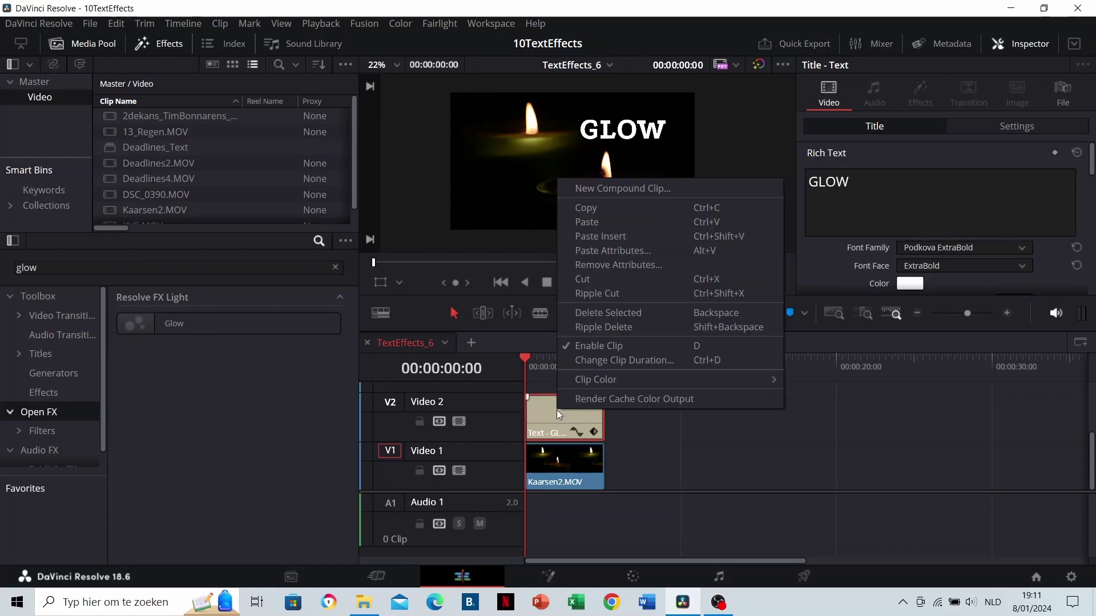
{"action": "left_click", "coordinate": [622, 193]}
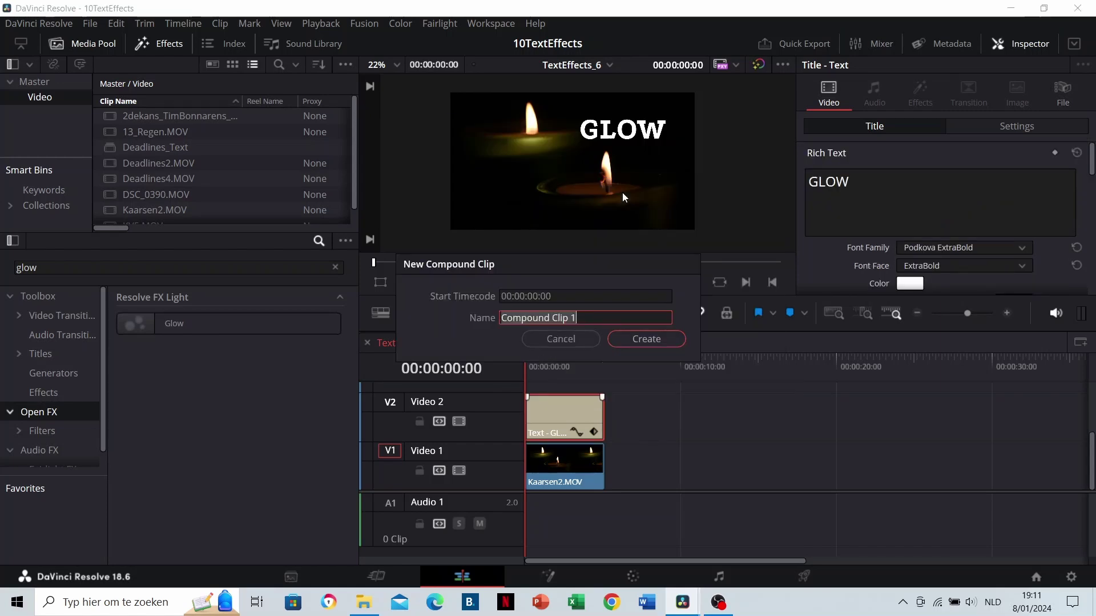
{"action": "type", "text": "Gl"}
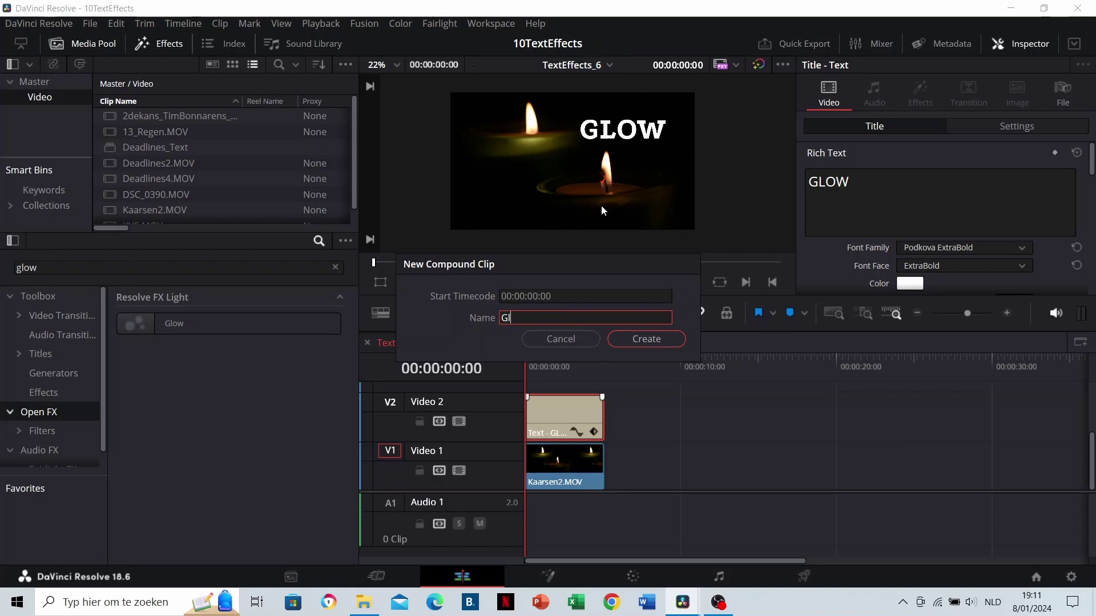
{"action": "type", "text": "ow_Comp"}
{"action": "left_click", "coordinate": [640, 343]}
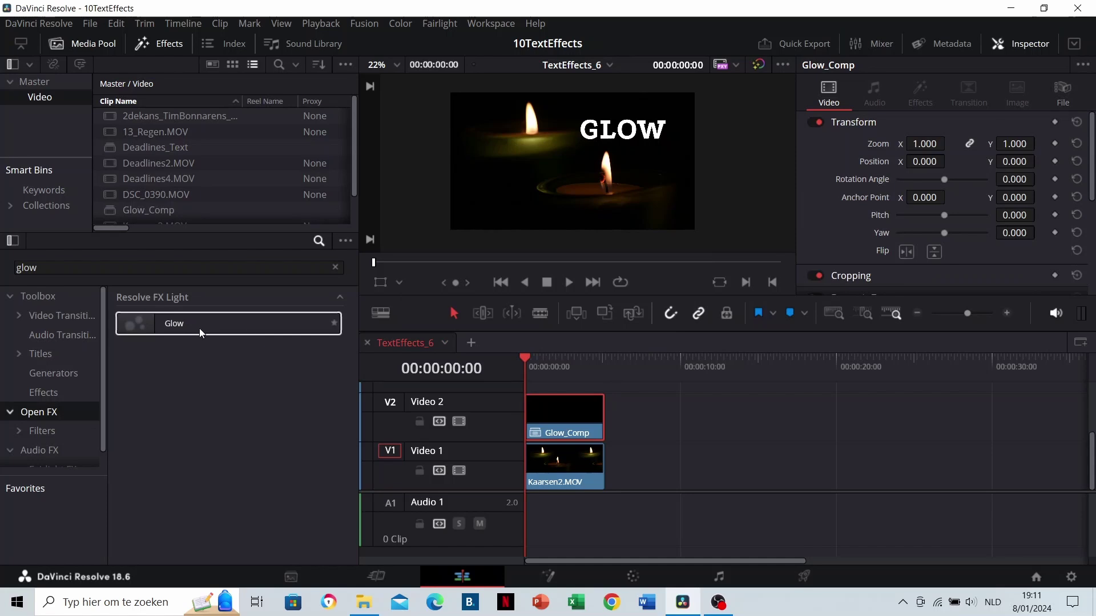
Step: Apply Resolve FX Glow to Glow_Comp and set its composite mode to Screen
{"action": "left_click_drag", "start_coordinate": [185, 327], "coordinate": [558, 417]}
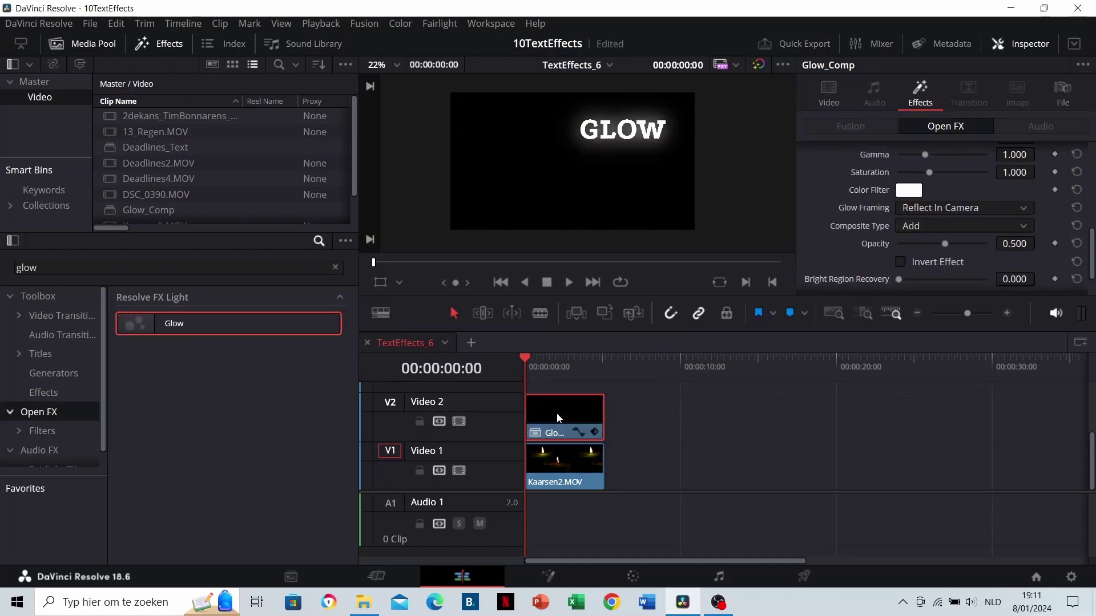
{"action": "left_click", "coordinate": [833, 93]}
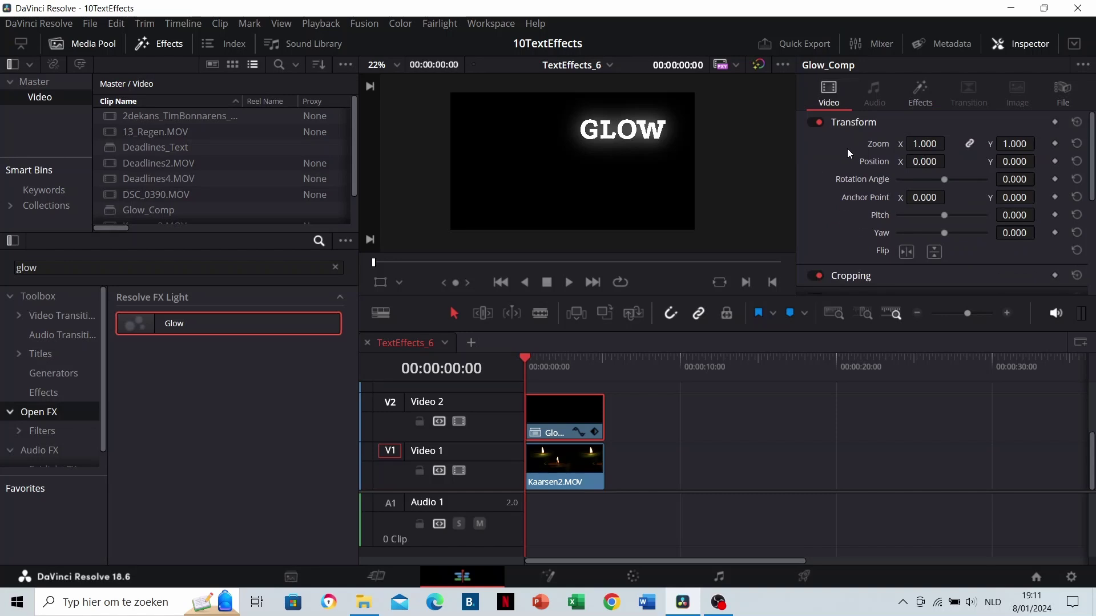
{"action": "scroll", "coordinate": [838, 167], "scroll_direction": "down", "scroll_amount": 3}
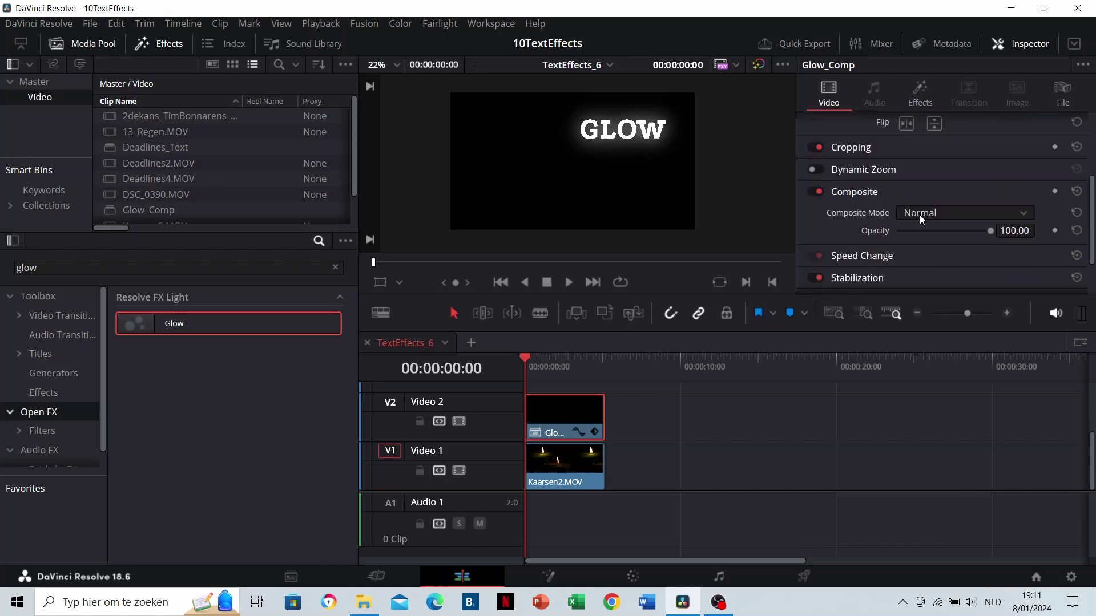
{"action": "left_click", "coordinate": [919, 215]}
{"action": "scroll", "coordinate": [930, 288], "scroll_direction": "down", "scroll_amount": 3}
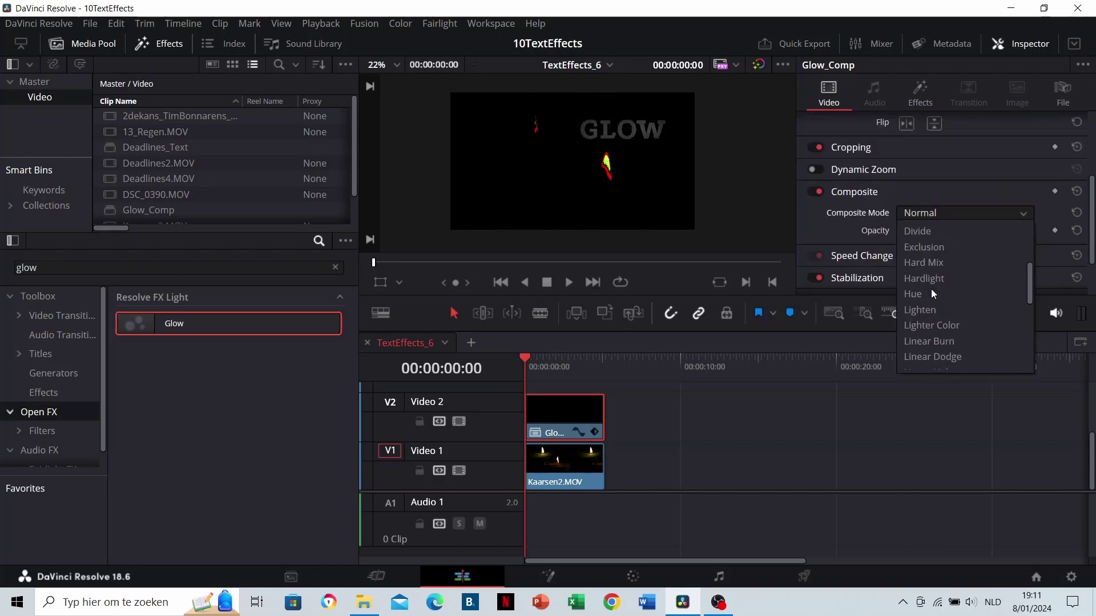
{"action": "scroll", "coordinate": [930, 288], "scroll_direction": "down", "scroll_amount": 3}
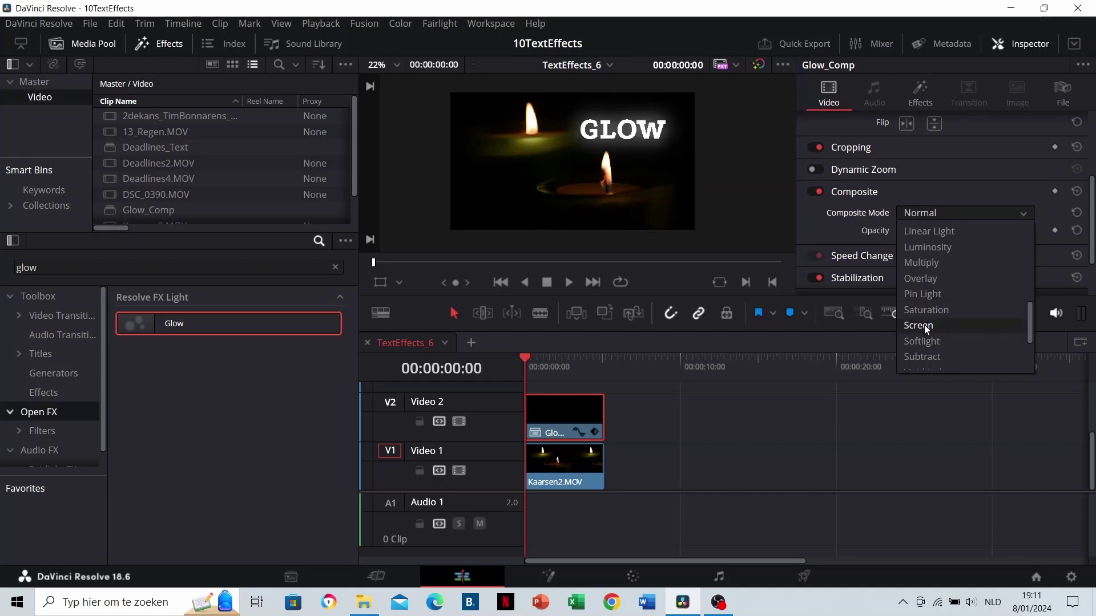
{"action": "left_click", "coordinate": [926, 326]}
{"action": "scroll", "coordinate": [889, 265], "scroll_direction": "up", "scroll_amount": 3}
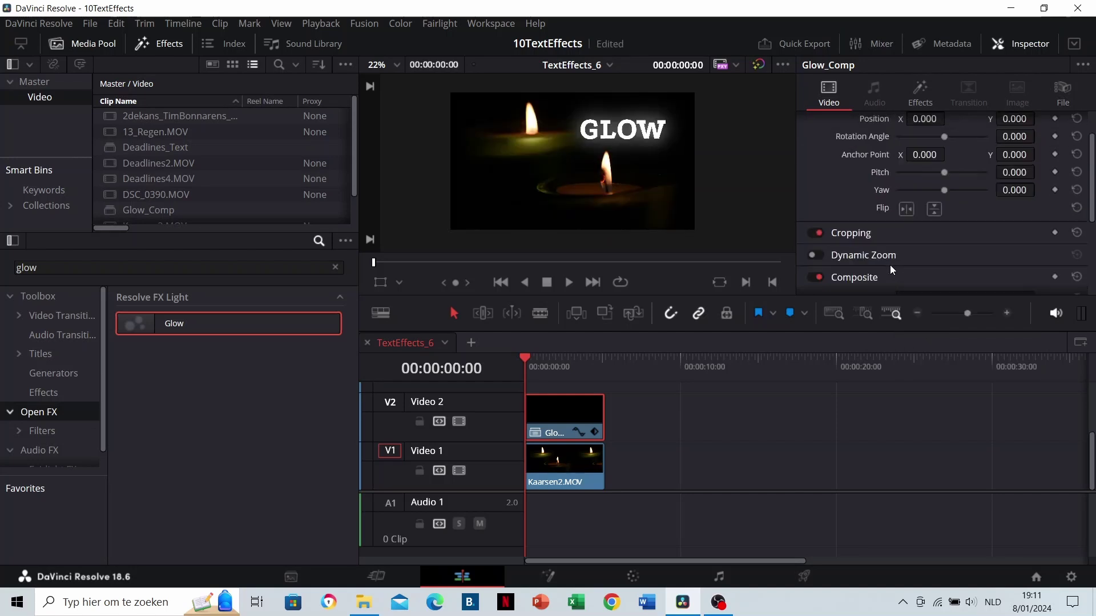
{"action": "left_click", "coordinate": [913, 91]}
{"action": "scroll", "coordinate": [845, 191], "scroll_direction": "up", "scroll_amount": 5}
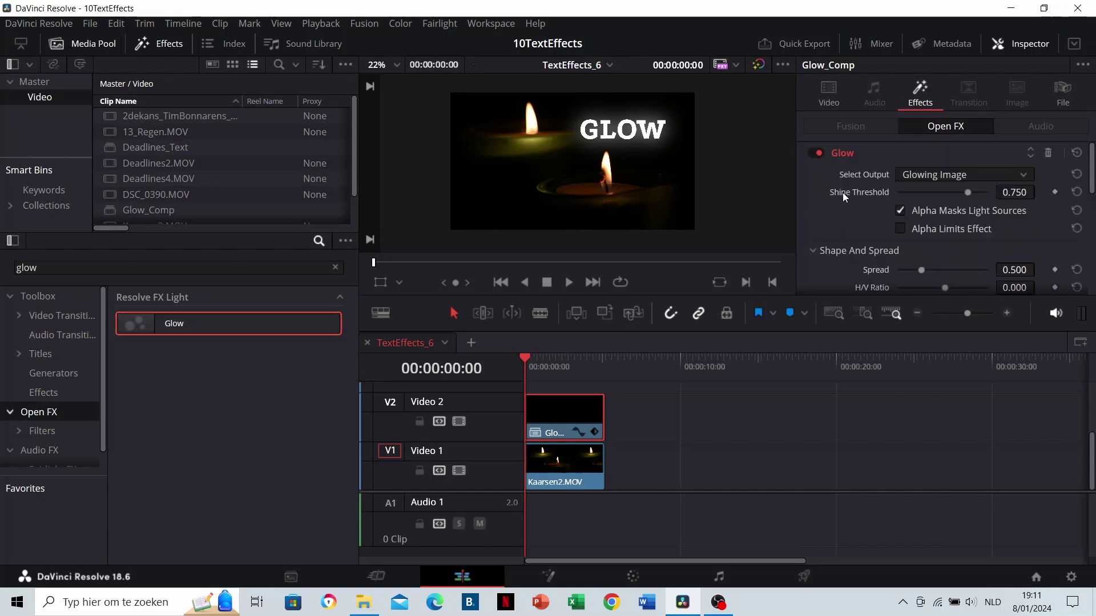
{"action": "scroll", "coordinate": [554, 381], "scroll_direction": "up", "scroll_amount": 3}
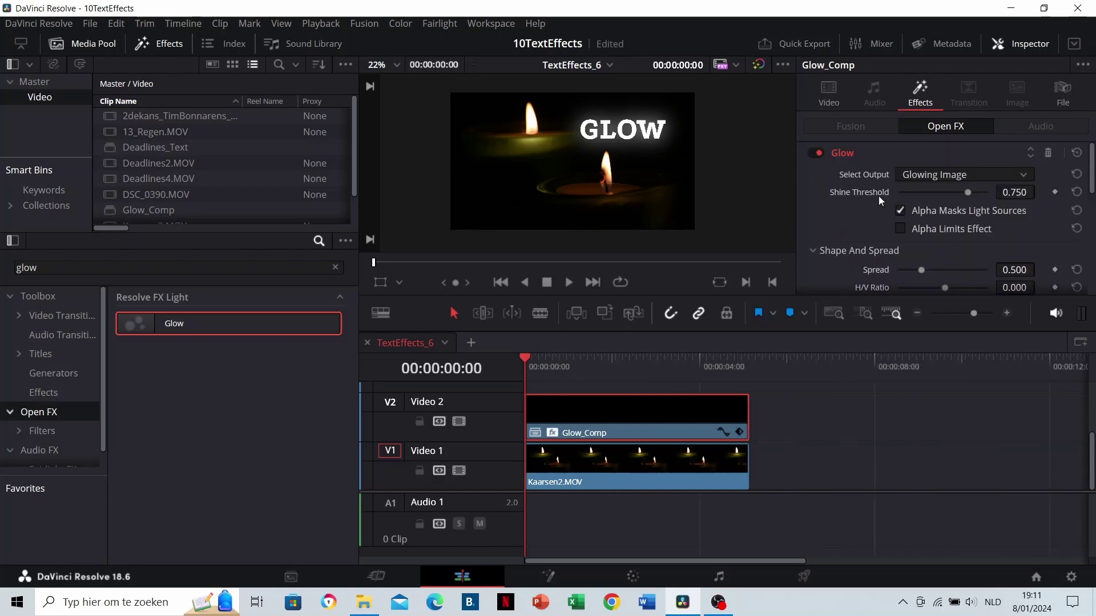
Step: Tint the glow golden yellow (#ffcc00) through the Color Filter swatch
{"action": "scroll", "coordinate": [879, 196], "scroll_direction": "down", "scroll_amount": 3}
{"action": "scroll", "coordinate": [878, 196], "scroll_direction": "down", "scroll_amount": 2}
{"action": "left_click", "coordinate": [909, 223]}
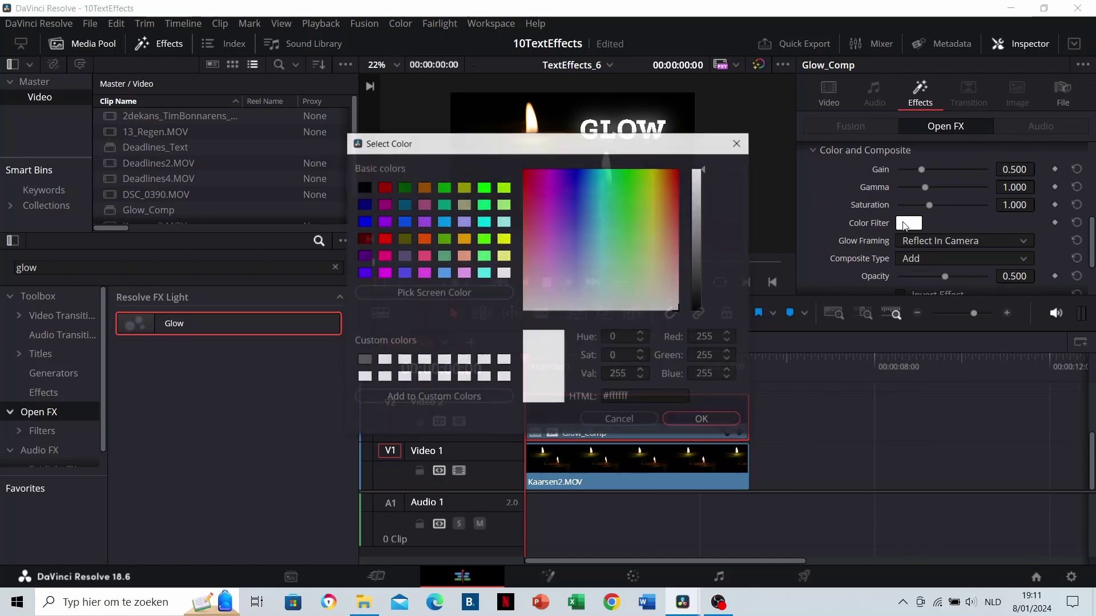
{"action": "left_click_drag", "start_coordinate": [610, 143], "coordinate": [548, 270]}
{"action": "left_click", "coordinate": [593, 296]}
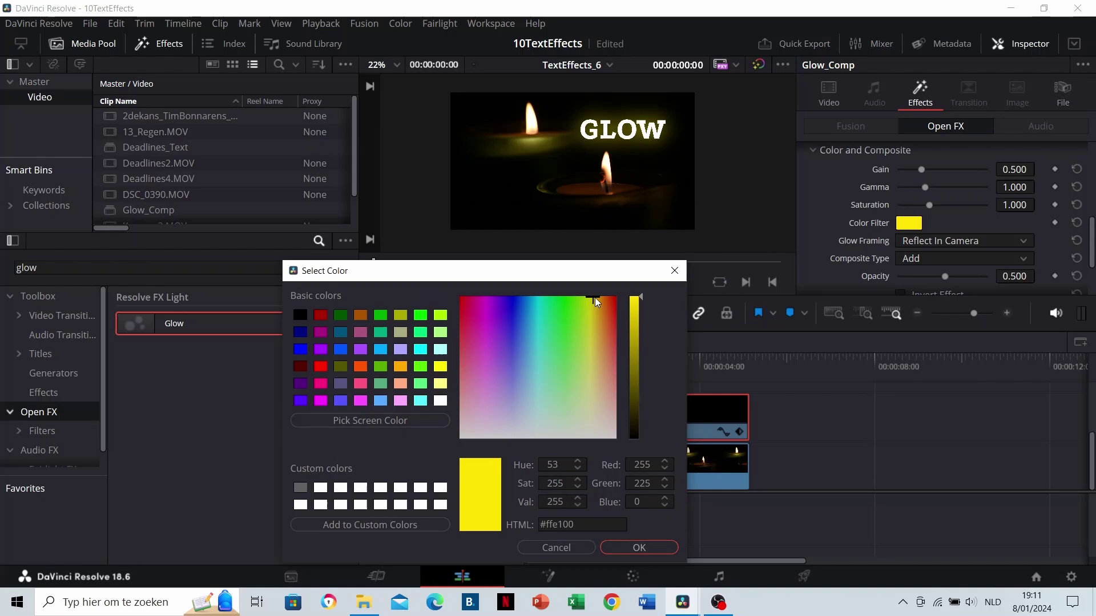
{"action": "left_click", "coordinate": [606, 297]}
{"action": "left_click", "coordinate": [596, 297]}
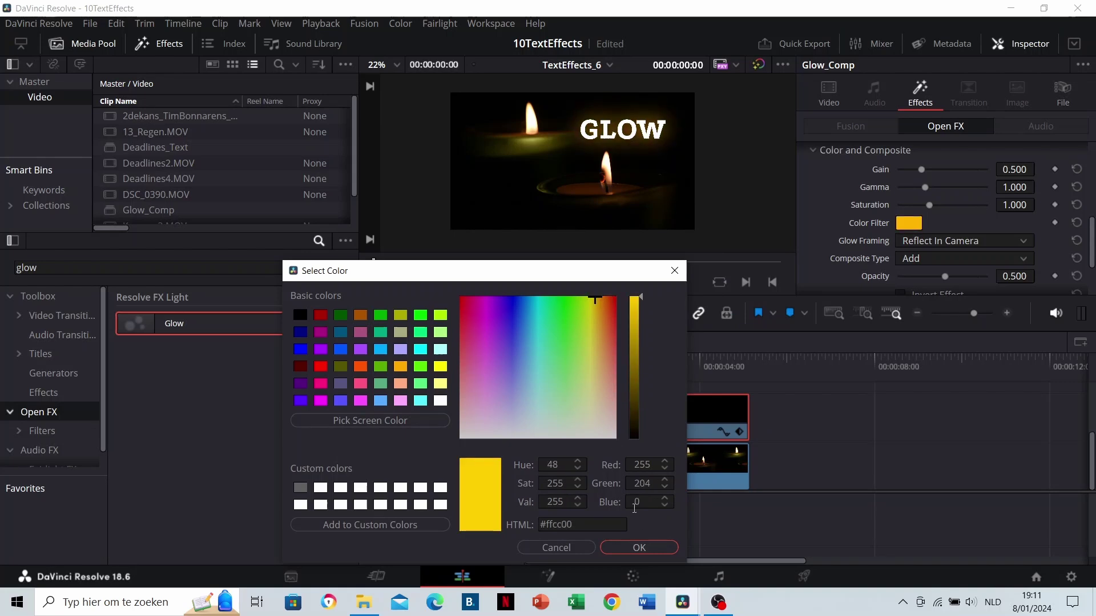
{"action": "left_click", "coordinate": [639, 547]}
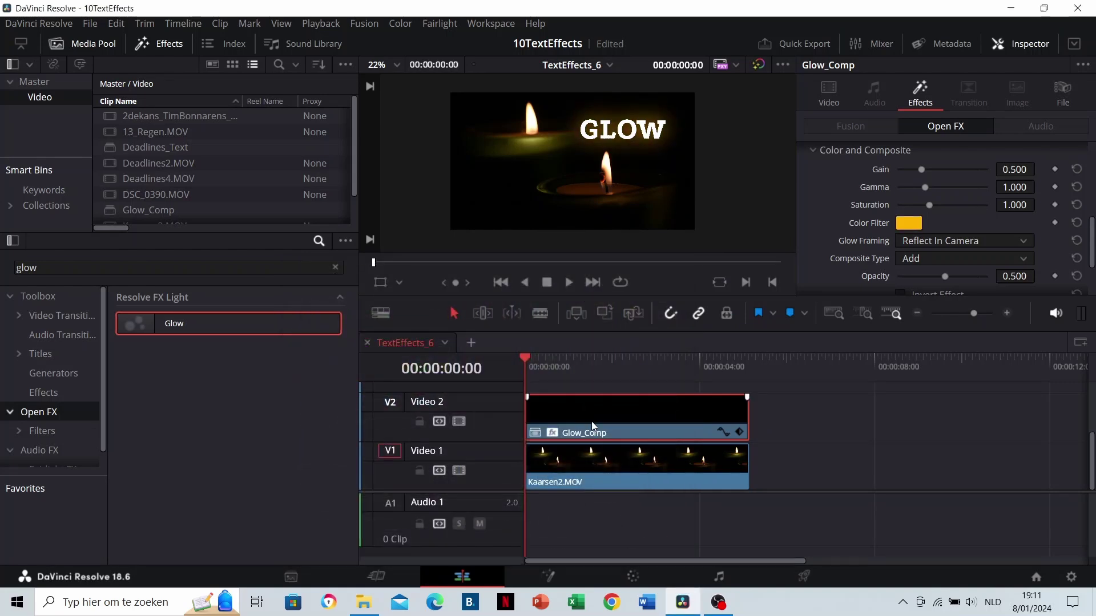
Step: Set glow Gain 0.729, Gamma 1.221, Saturation 1.094, preview it, and widen the Spread
{"action": "left_click_drag", "start_coordinate": [933, 169], "coordinate": [933, 204]}
{"action": "scroll", "coordinate": [838, 219], "scroll_direction": "down", "scroll_amount": 2}
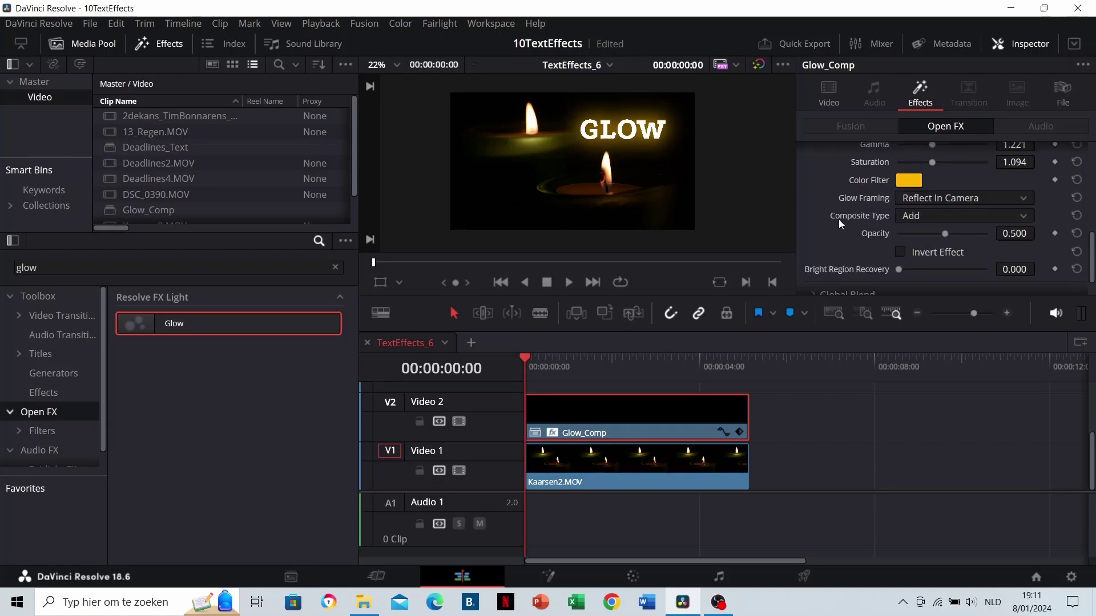
{"action": "scroll", "coordinate": [838, 220], "scroll_direction": "down", "scroll_amount": 1}
{"action": "key", "text": "space"}
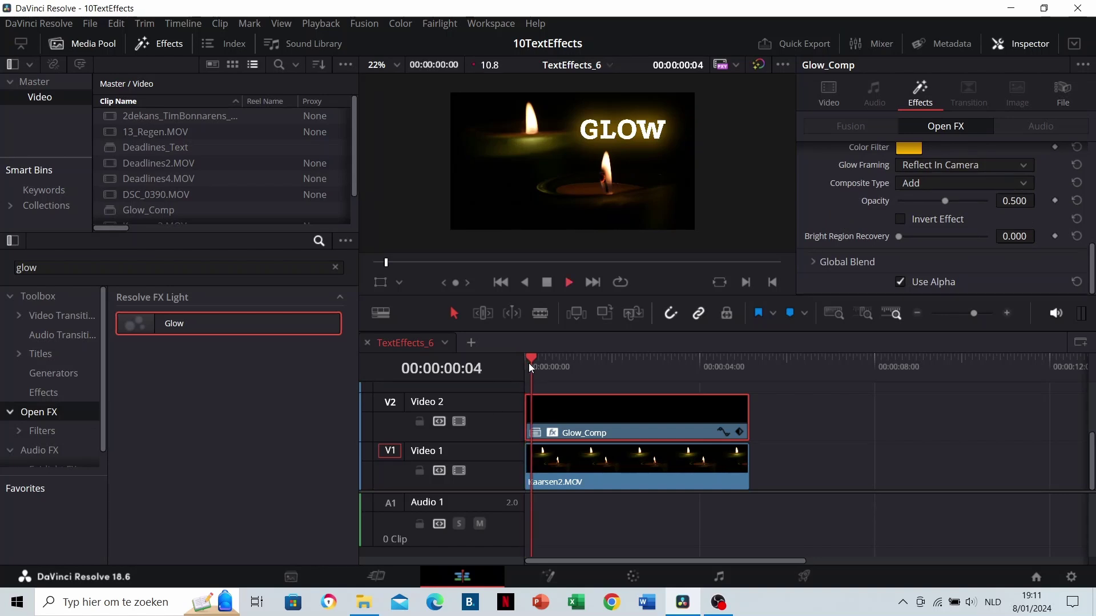
{"action": "key", "text": "space"}
{"action": "scroll", "coordinate": [851, 213], "scroll_direction": "up", "scroll_amount": 5}
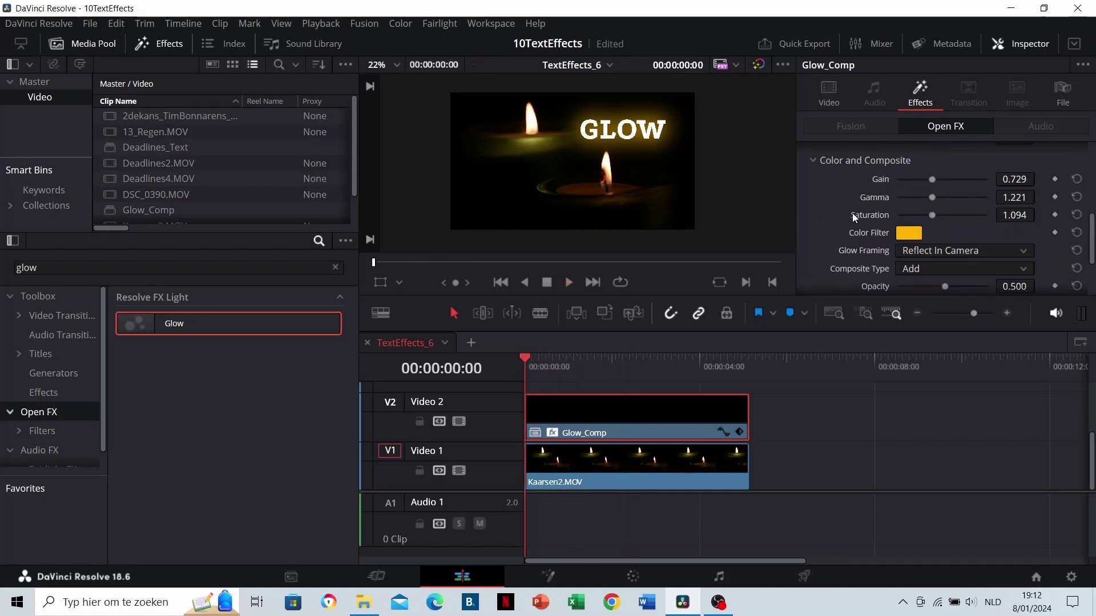
{"action": "scroll", "coordinate": [851, 213], "scroll_direction": "down", "scroll_amount": 1}
{"action": "left_click_drag", "start_coordinate": [918, 181], "coordinate": [948, 185]}
Step: Reset Spread to 0.500 and keyframe it at the start, 00:00:00:13, 01:16, 02:01 and 02:14
{"action": "double_click", "coordinate": [948, 185]}
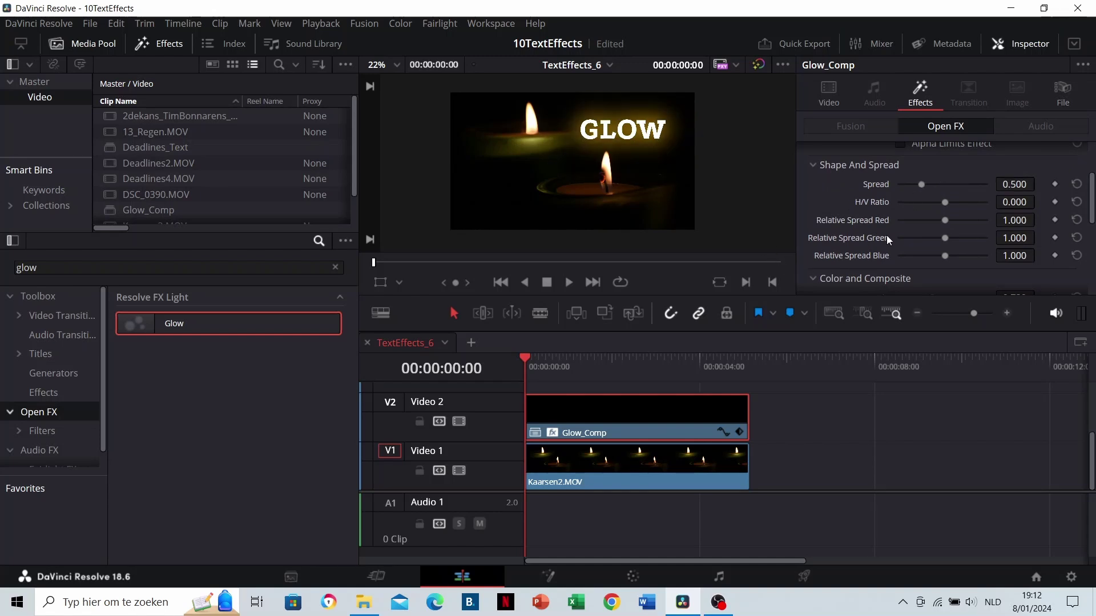
{"action": "left_click", "coordinate": [1054, 184]}
{"action": "left_click", "coordinate": [547, 362]}
{"action": "left_click_drag", "start_coordinate": [1011, 183], "coordinate": [1009, 183]}
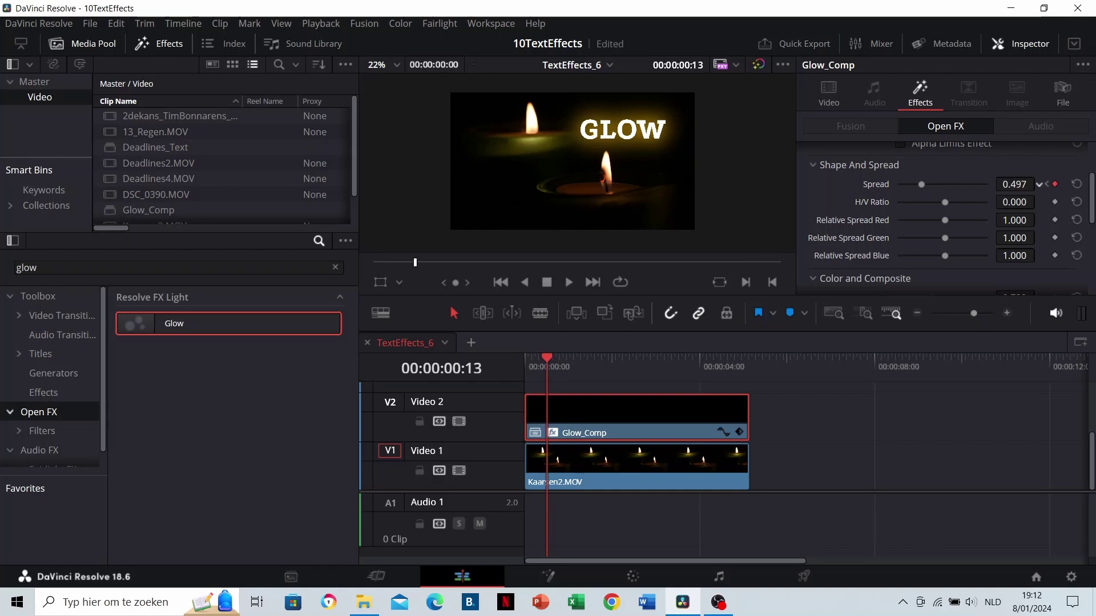
{"action": "left_click", "coordinate": [567, 361]}
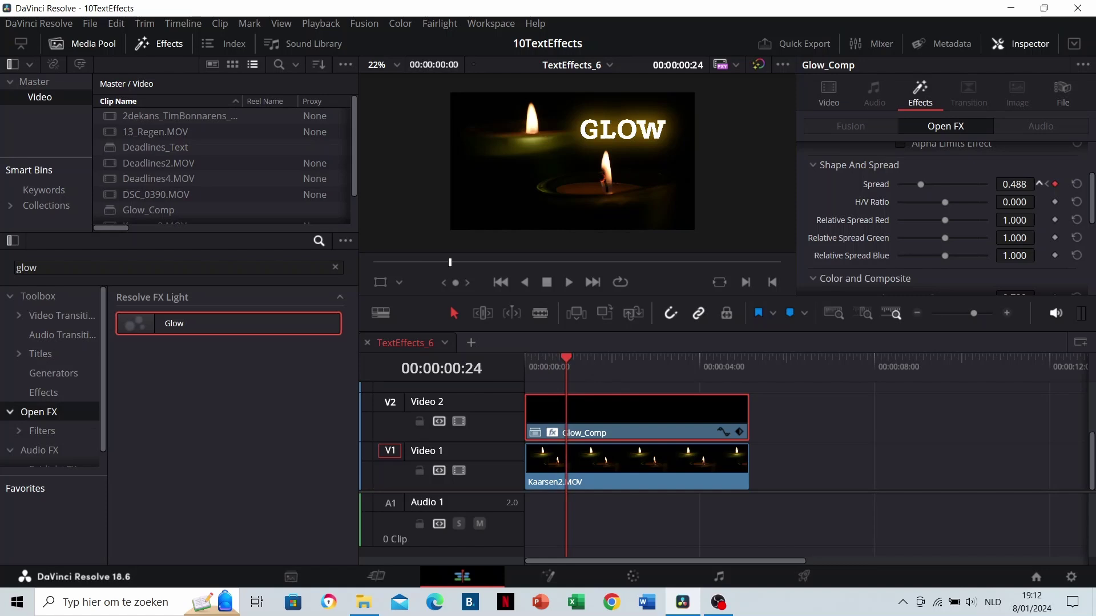
{"action": "left_click", "coordinate": [596, 357]}
{"action": "left_click_drag", "start_coordinate": [1014, 183], "coordinate": [1020, 184]}
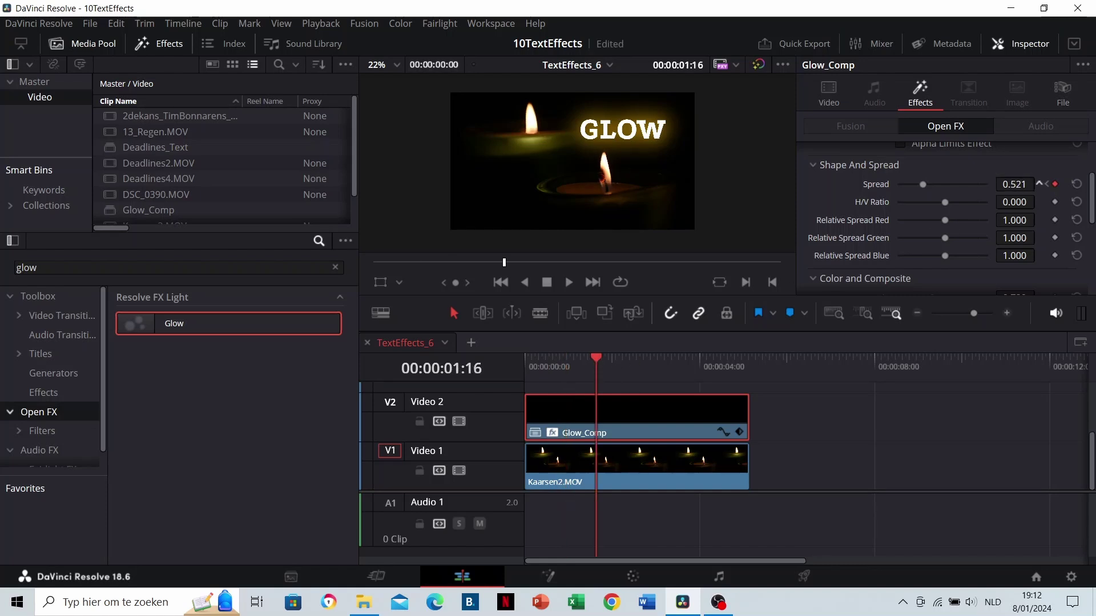
{"action": "left_click", "coordinate": [614, 360]}
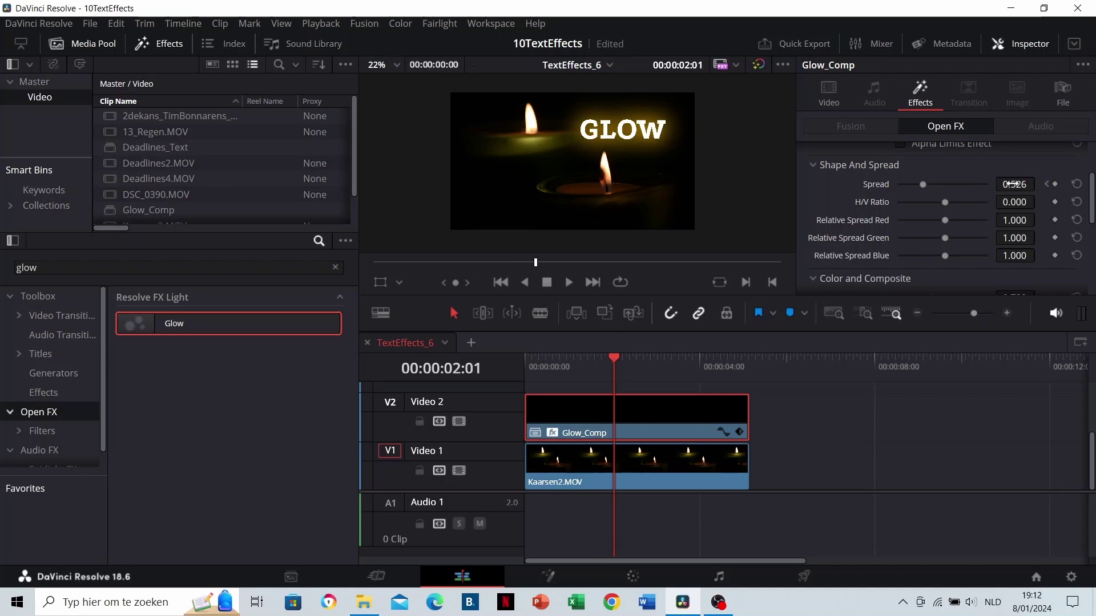
{"action": "left_click_drag", "start_coordinate": [1014, 183], "coordinate": [987, 183]}
{"action": "left_click", "coordinate": [635, 364]}
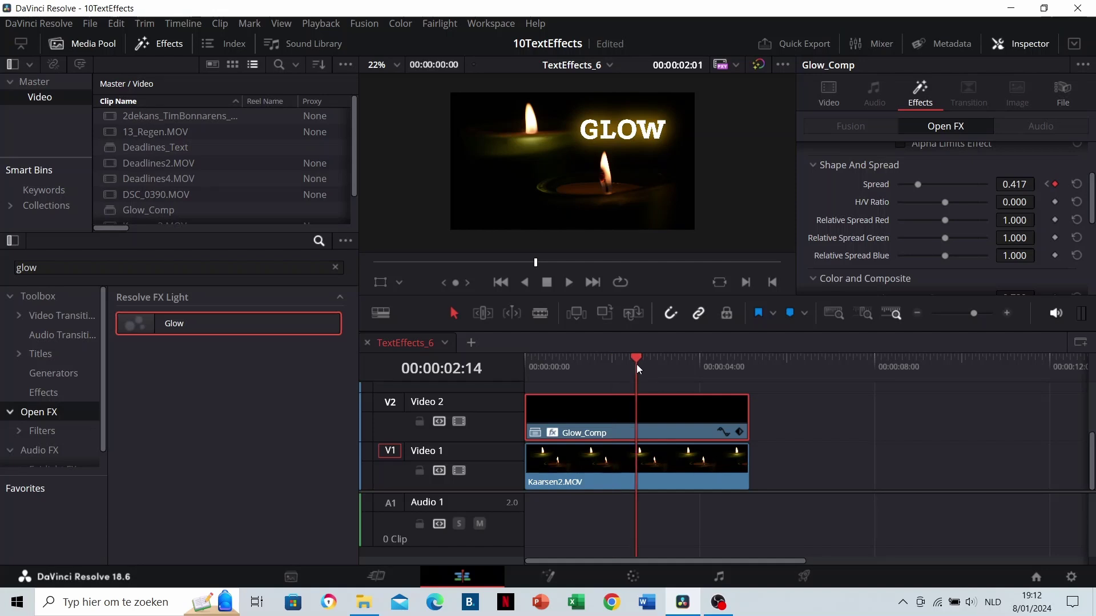
{"action": "mouse_move", "coordinate": [1014, 183]}
{"action": "left_mouse_down"}
{"action": "mouse_move", "coordinate": [1040, 184]}
{"action": "mouse_move", "coordinate": [981, 184]}
{"action": "mouse_move", "coordinate": [1070, 184]}
{"action": "mouse_move", "coordinate": [1003, 184]}
{"action": "left_mouse_up"}
Step: Add further Spread keyframes at 00:00:04:06 and 04:15 so the glow keeps pulsing around 0.5
{"action": "left_click", "coordinate": [657, 361]}
{"action": "left_click", "coordinate": [679, 357]}
{"action": "left_click", "coordinate": [689, 358]}
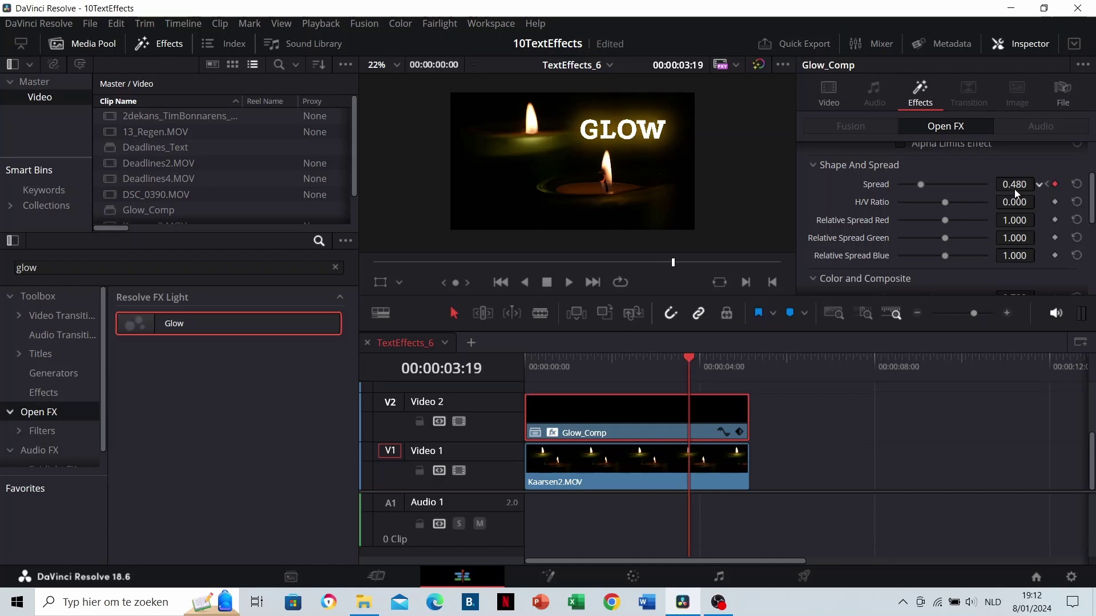
{"action": "left_click", "coordinate": [710, 360]}
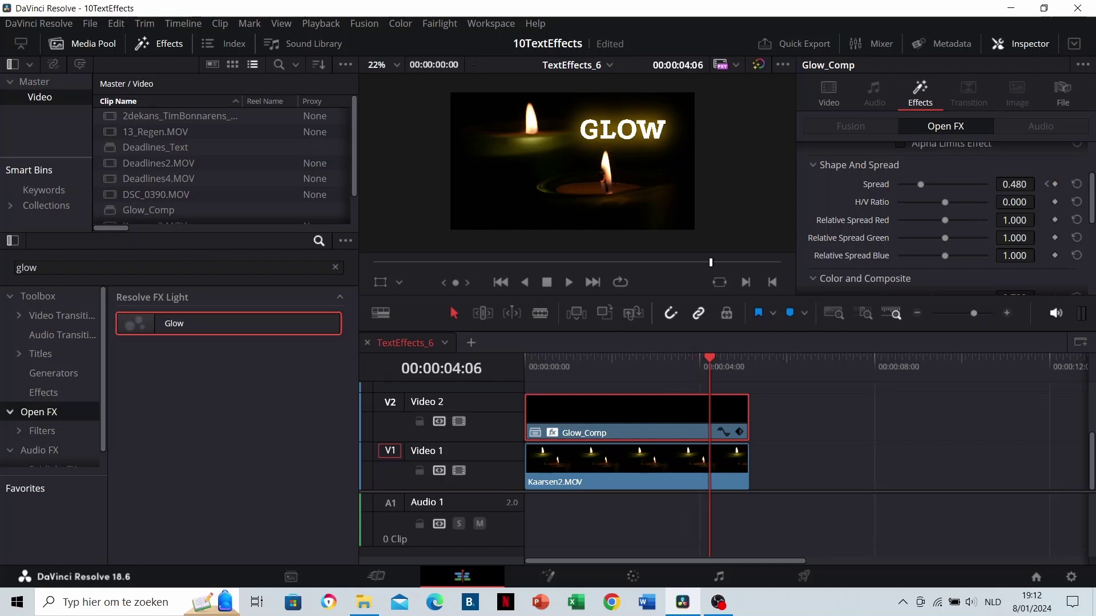
{"action": "left_click_drag", "start_coordinate": [1015, 184], "coordinate": [1028, 184]}
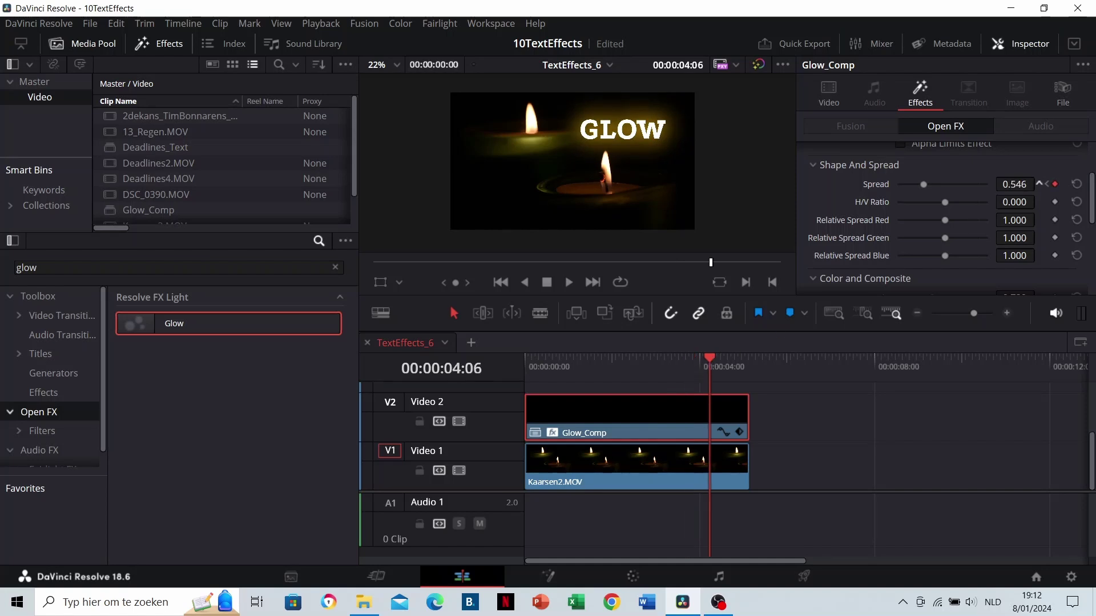
{"action": "left_click", "coordinate": [725, 363]}
{"action": "left_click_drag", "start_coordinate": [1015, 184], "coordinate": [1047, 184]}
{"action": "left_click", "coordinate": [748, 365]}
Step: Play back the pulsing glow and lower Shine Threshold to 0.706
{"action": "left_click", "coordinate": [535, 361]}
{"action": "key", "text": "space"}
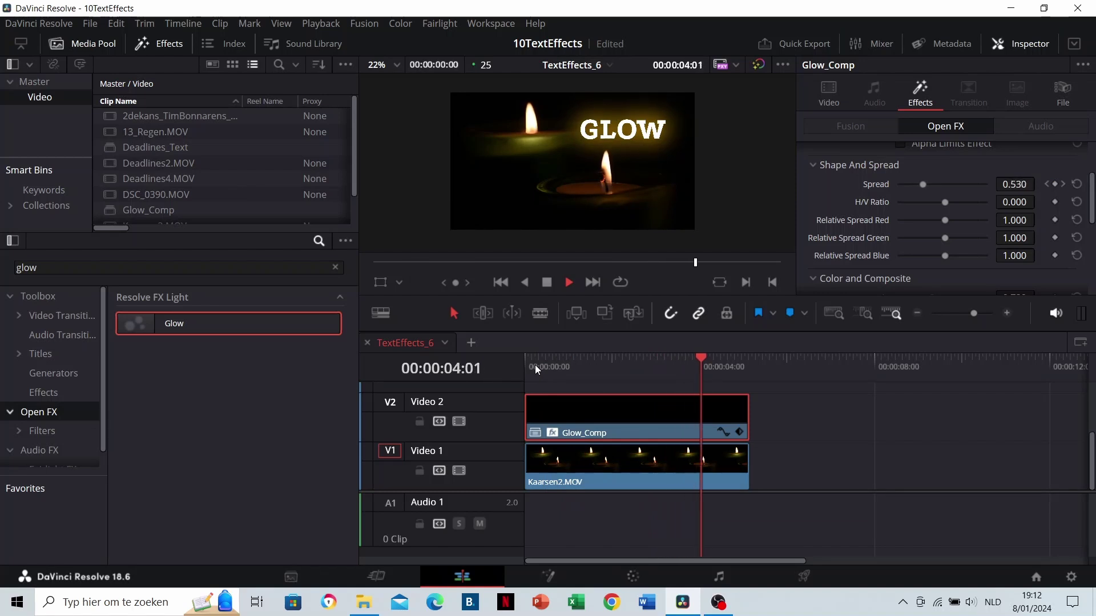
{"action": "left_click", "coordinate": [523, 366]}
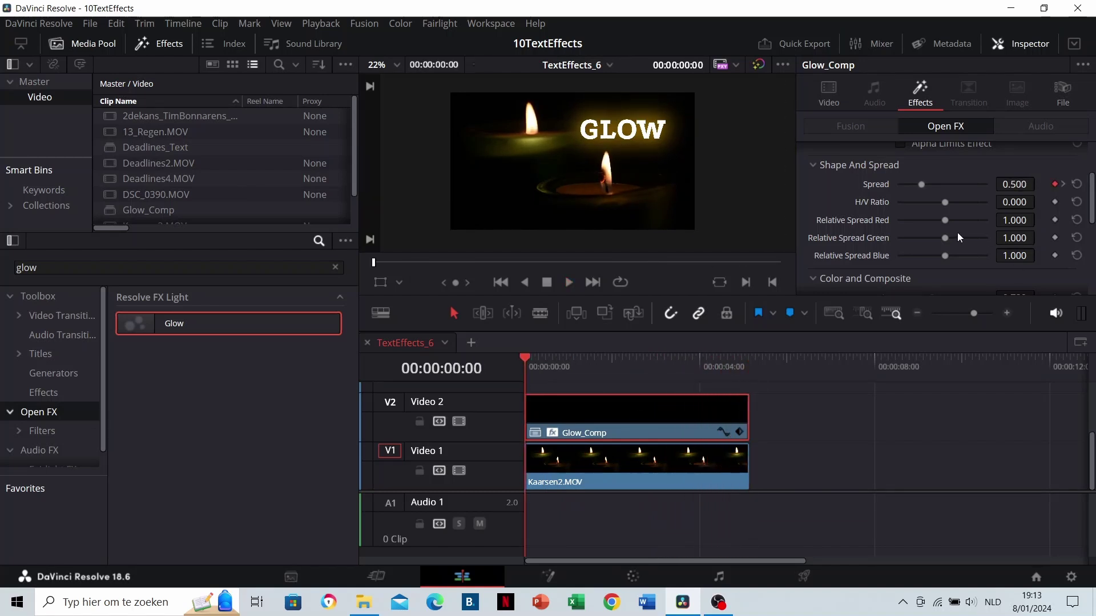
{"action": "scroll", "coordinate": [930, 198], "scroll_direction": "up", "scroll_amount": 3}
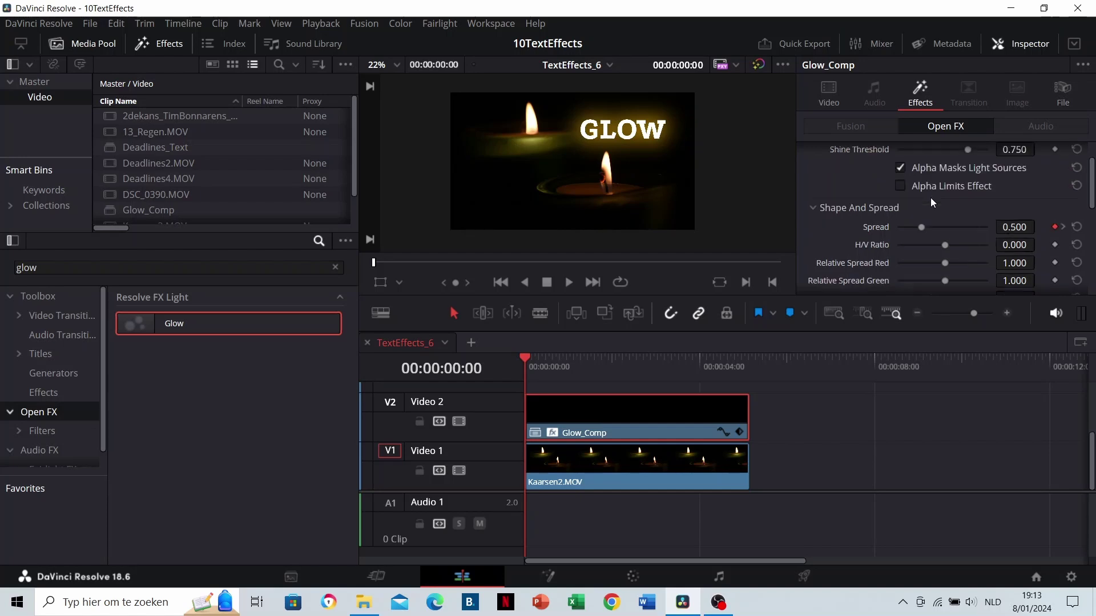
{"action": "mouse_move", "coordinate": [963, 193]}
{"action": "left_mouse_down"}
{"action": "mouse_move", "coordinate": [886, 192]}
{"action": "mouse_move", "coordinate": [963, 189]}
{"action": "left_mouse_up"}
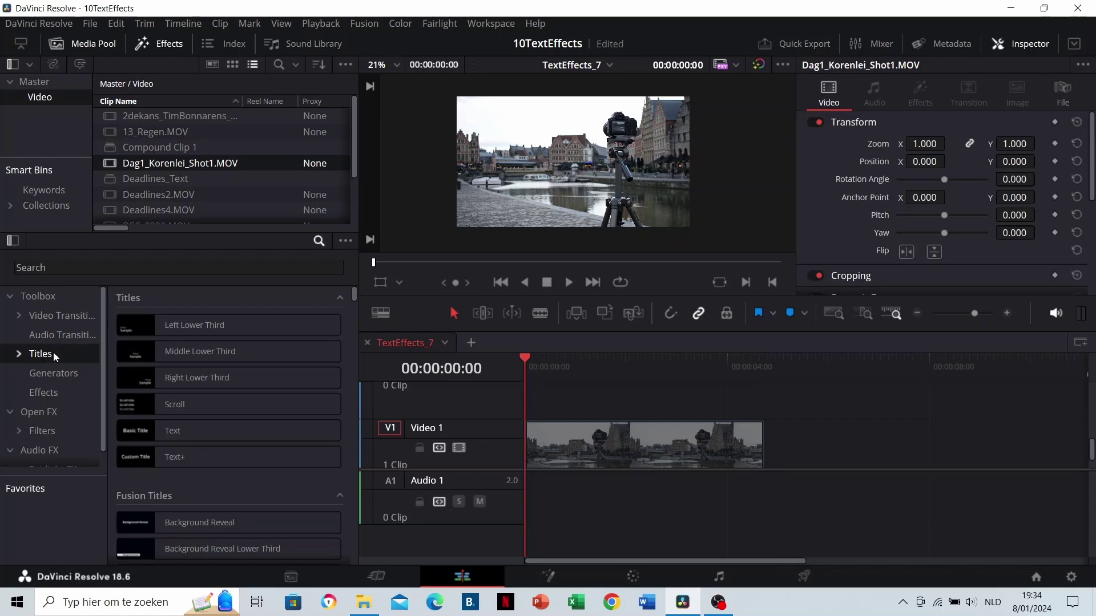
Step: Place a Digital Glitch title above the Ghent clip, trimmed to end with the footage
{"action": "scroll", "coordinate": [226, 340], "scroll_direction": "down", "scroll_amount": 10}
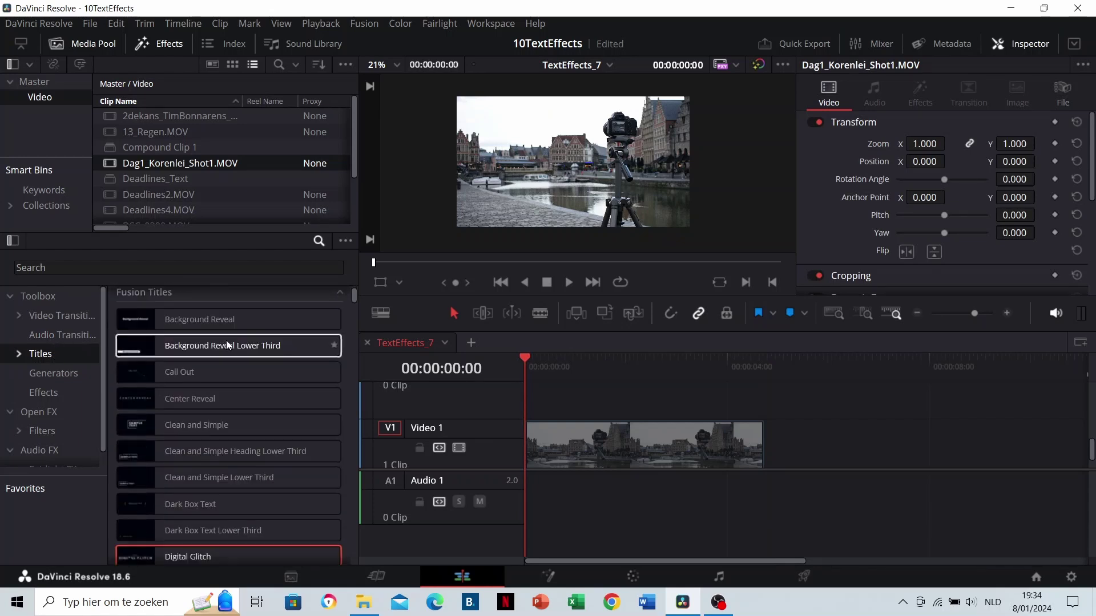
{"action": "scroll", "coordinate": [226, 340], "scroll_direction": "down", "scroll_amount": 1}
{"action": "left_click_drag", "start_coordinate": [214, 434], "coordinate": [542, 399]}
{"action": "left_click_drag", "start_coordinate": [767, 399], "coordinate": [757, 397]}
{"action": "left_click", "coordinate": [718, 401]}
{"action": "left_click", "coordinate": [622, 367]}
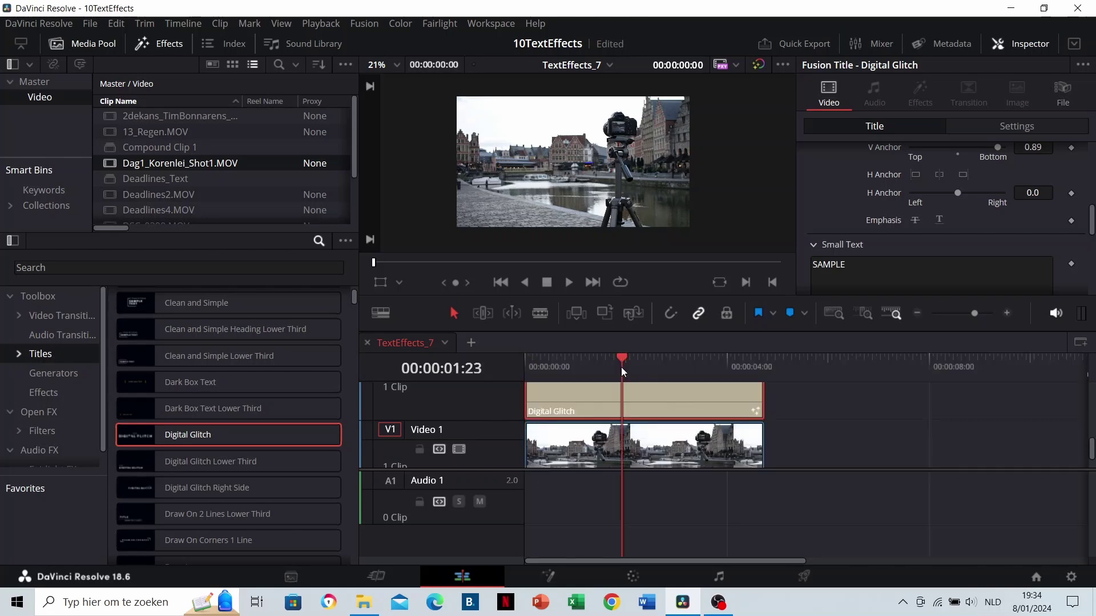
Step: Replace the title's small text with City and its large text with Ghent
{"action": "scroll", "coordinate": [865, 215], "scroll_direction": "down", "scroll_amount": 1}
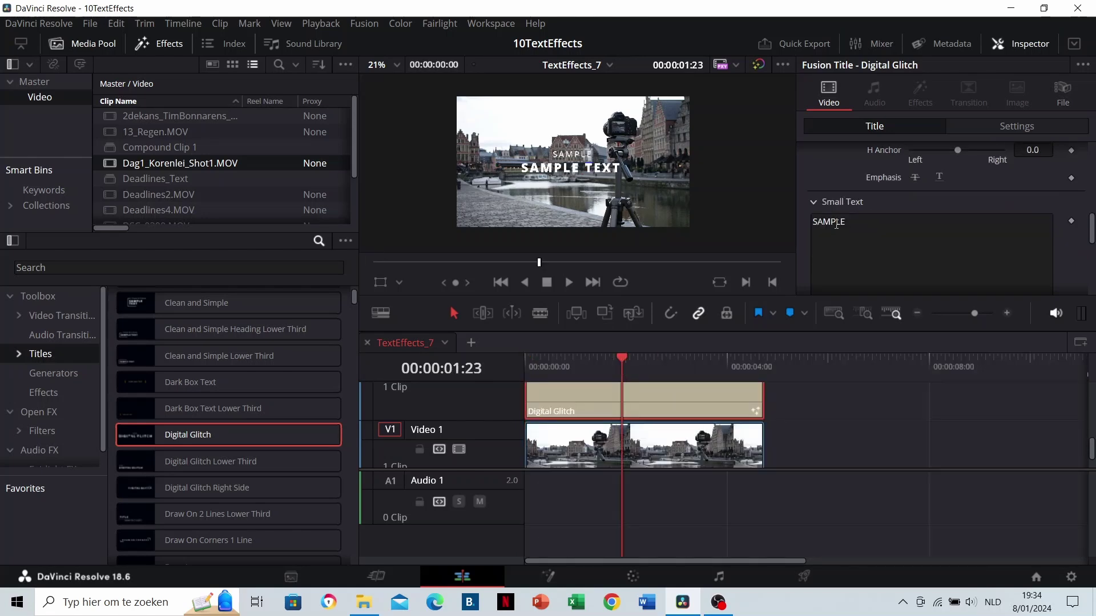
{"action": "double_click", "coordinate": [837, 222]}
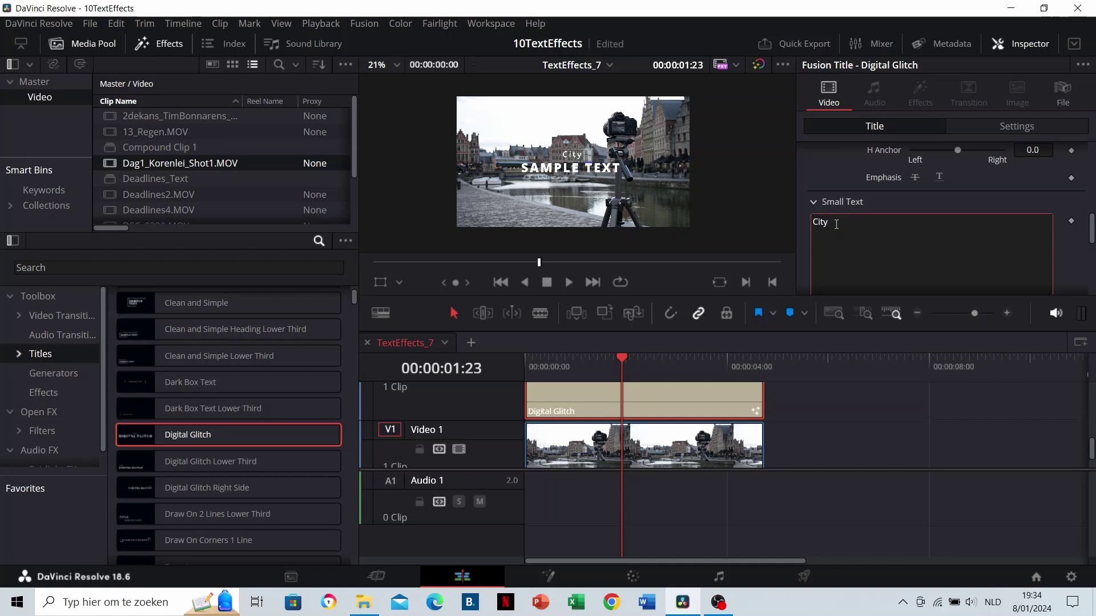
{"action": "scroll", "coordinate": [832, 224], "scroll_direction": "down", "scroll_amount": 1}
{"action": "scroll", "coordinate": [827, 225], "scroll_direction": "up", "scroll_amount": 6}
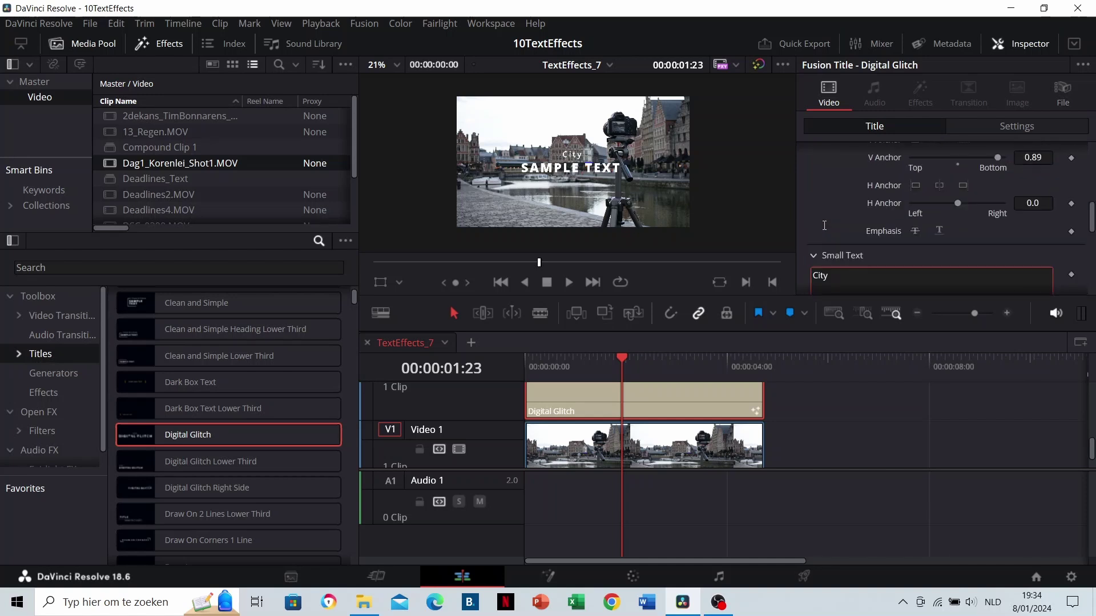
{"action": "left_click", "coordinate": [824, 226]}
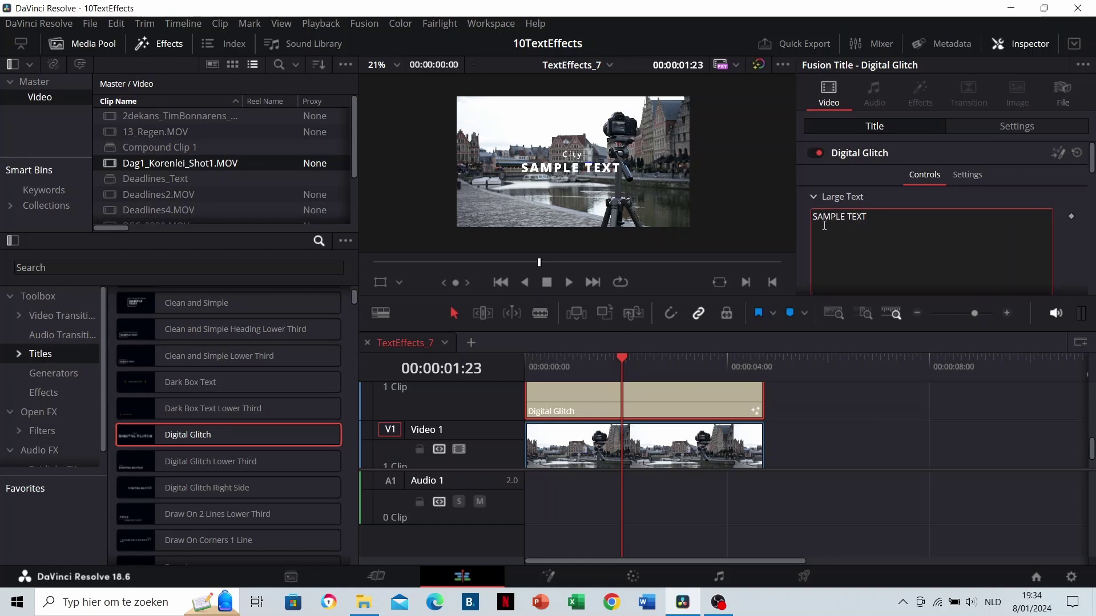
{"action": "triple_click", "coordinate": [820, 216]}
{"action": "type", "text": "Ghent"}
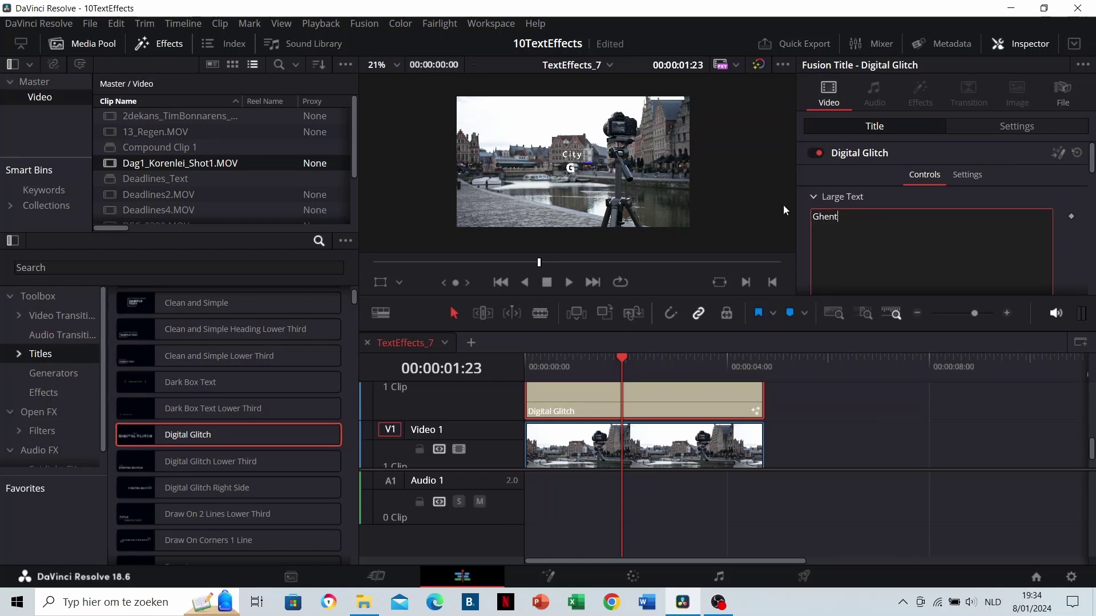
{"action": "scroll", "coordinate": [907, 228], "scroll_direction": "down", "scroll_amount": 3}
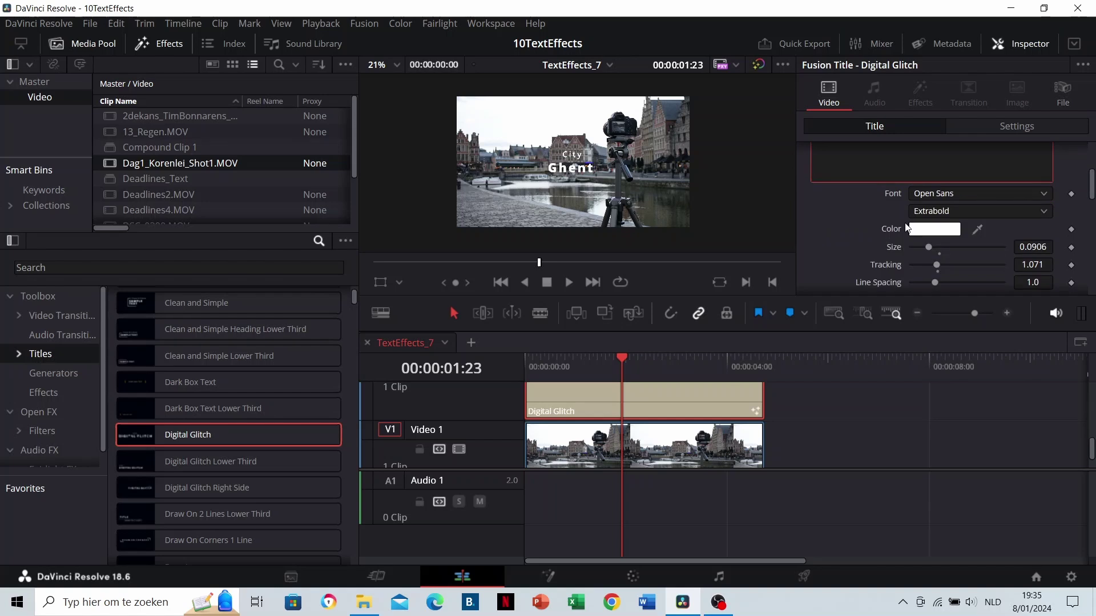
Step: Set both the Ghent and City text colours to black
{"action": "left_click", "coordinate": [929, 232]}
{"action": "left_click", "coordinate": [714, 317]}
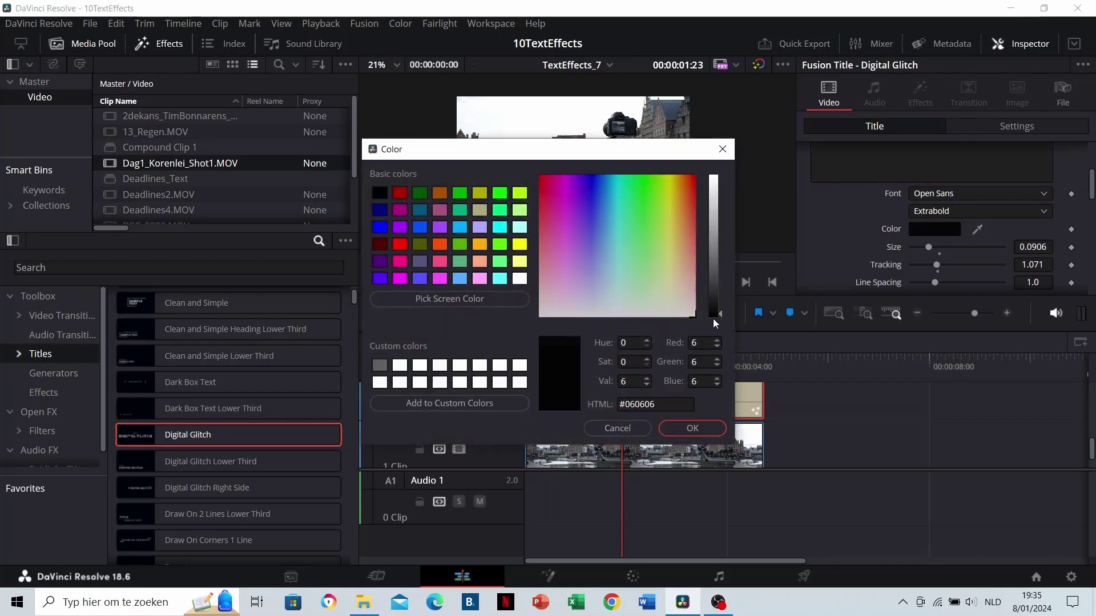
{"action": "left_click", "coordinate": [692, 428]}
{"action": "scroll", "coordinate": [831, 224], "scroll_direction": "down", "scroll_amount": 5}
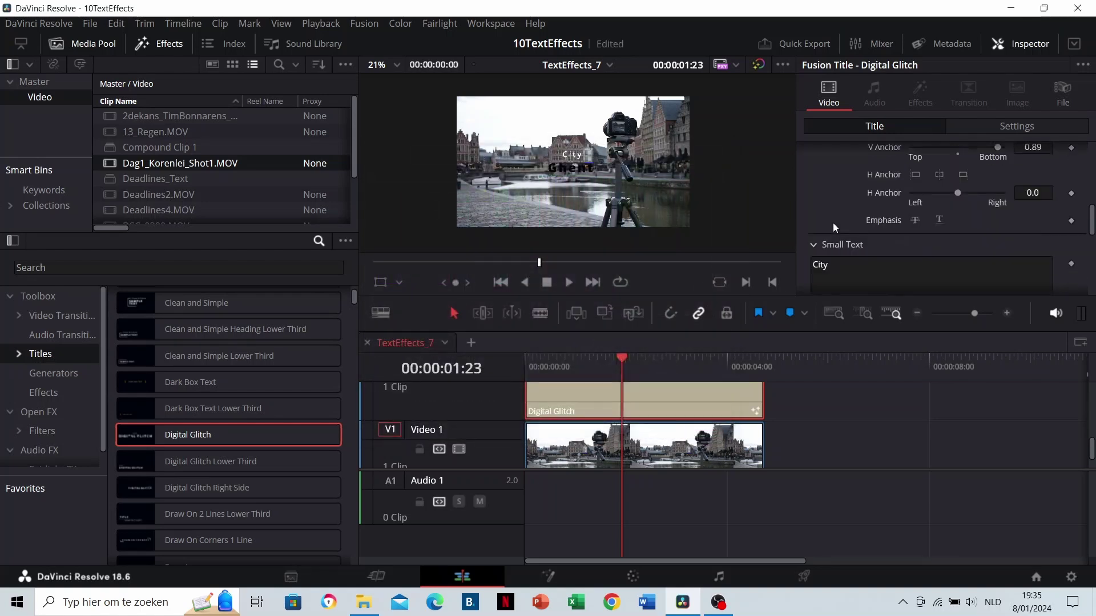
{"action": "scroll", "coordinate": [833, 222], "scroll_direction": "up", "scroll_amount": 3}
{"action": "scroll", "coordinate": [833, 223], "scroll_direction": "down", "scroll_amount": 2}
{"action": "scroll", "coordinate": [929, 227], "scroll_direction": "up", "scroll_amount": 2}
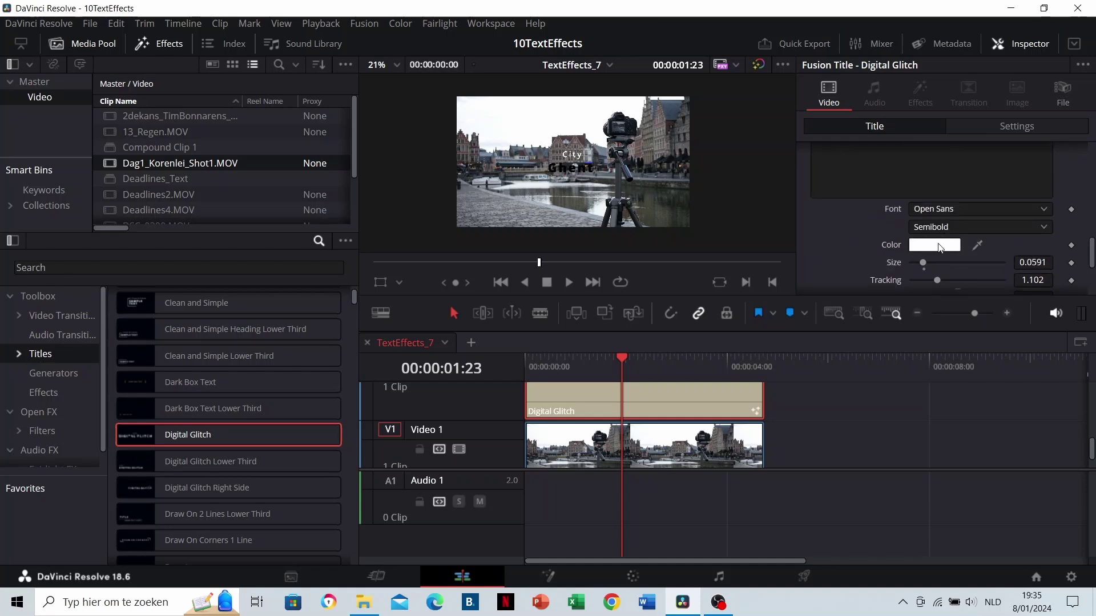
{"action": "left_click", "coordinate": [940, 245]}
{"action": "left_click", "coordinate": [714, 315]}
{"action": "left_click", "coordinate": [709, 430]}
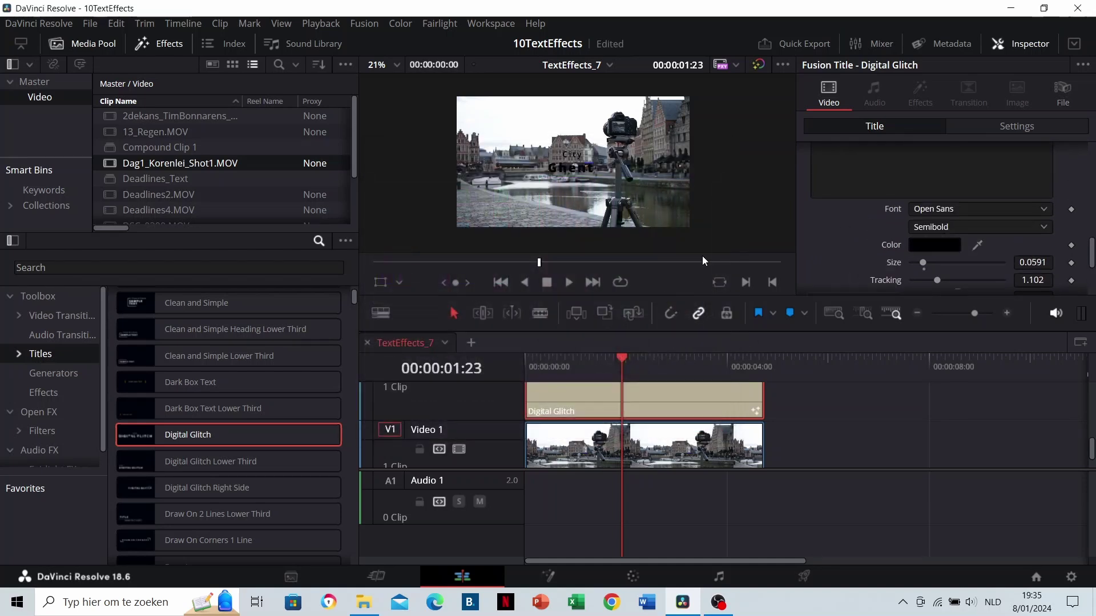
Step: Move the City Ghent title toward the top-left of the frame
{"action": "left_click", "coordinate": [1009, 132]}
{"action": "left_click_drag", "start_coordinate": [924, 193], "coordinate": [856, 192]}
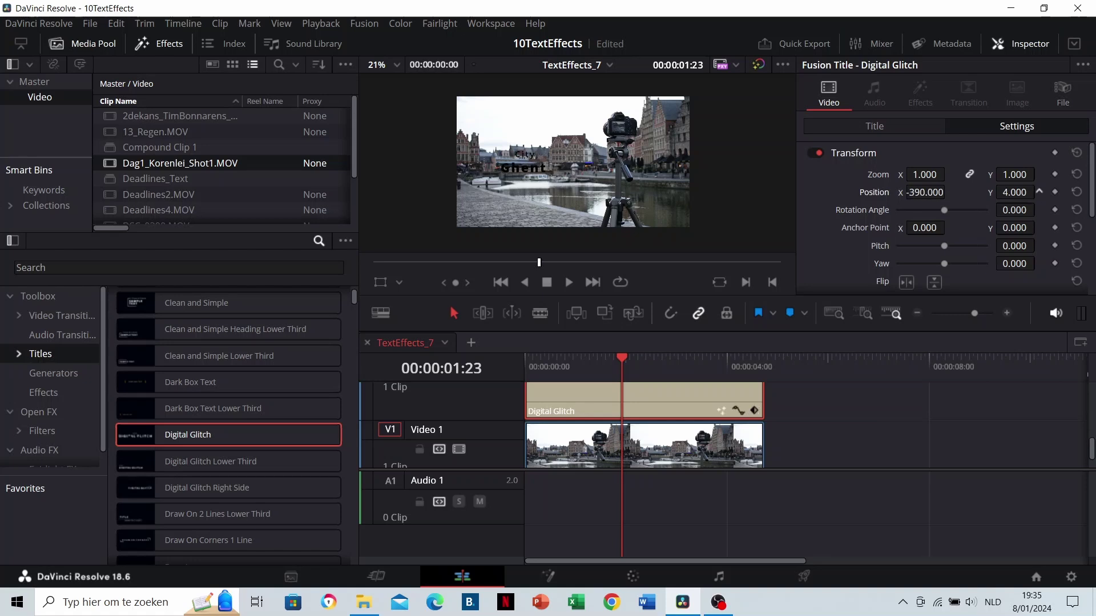
{"action": "left_click_drag", "start_coordinate": [1039, 192], "coordinate": [1039, 191]}
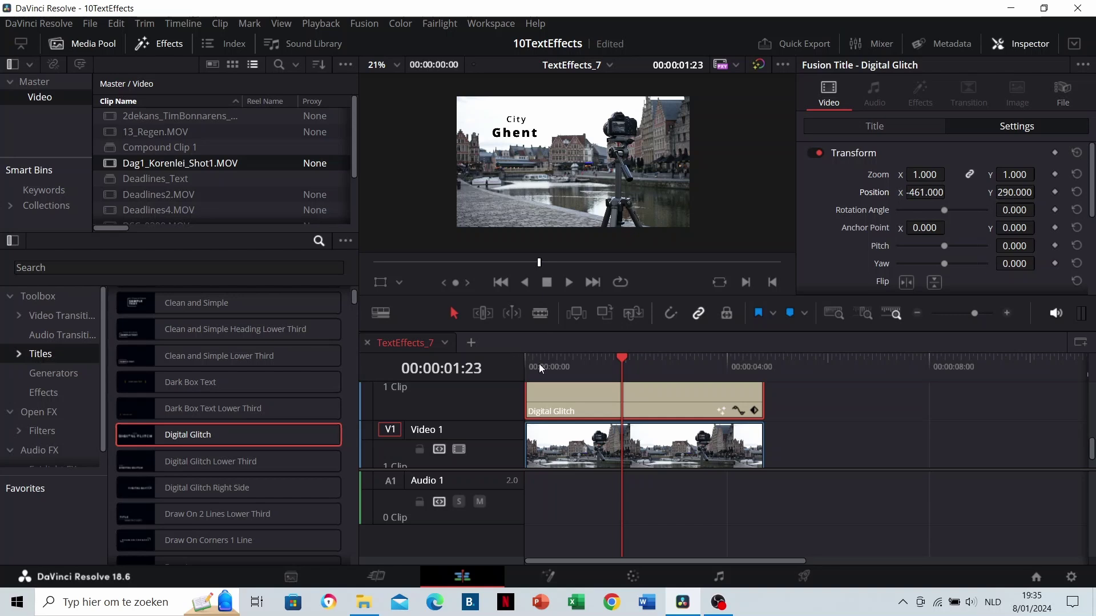
{"action": "left_click_drag", "start_coordinate": [539, 364], "coordinate": [520, 368]}
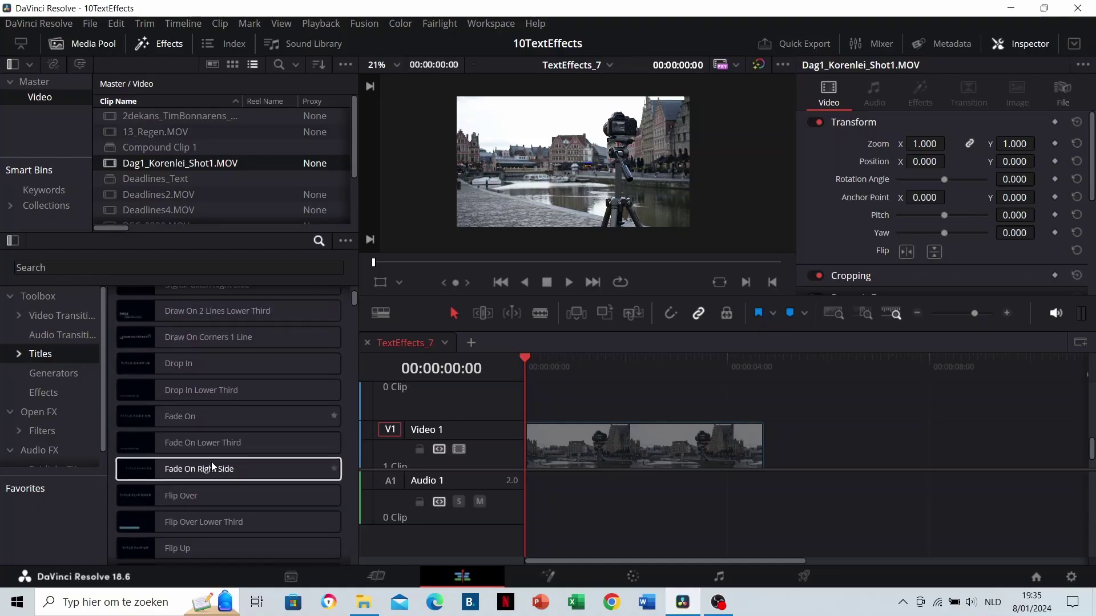
Step: Add a Flip Over title above the canal footage with black Ghent text
{"action": "scroll", "coordinate": [212, 463], "scroll_direction": "down", "scroll_amount": 1}
{"action": "left_click_drag", "start_coordinate": [197, 456], "coordinate": [550, 399]}
{"action": "left_click", "coordinate": [560, 375]}
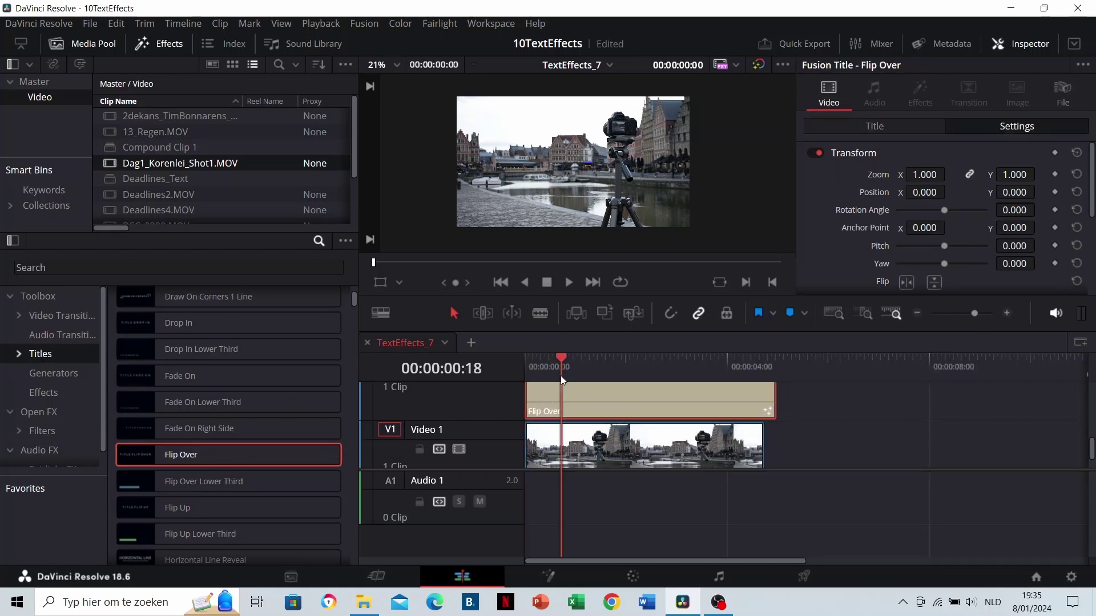
{"action": "left_click", "coordinate": [867, 137]}
{"action": "scroll", "coordinate": [898, 204], "scroll_direction": "up", "scroll_amount": 6}
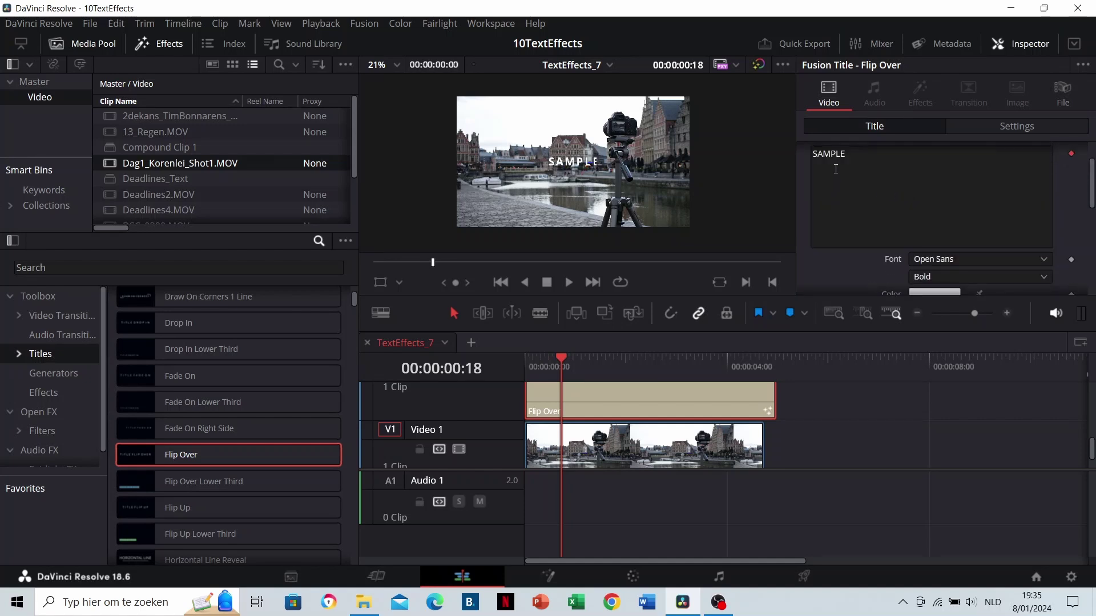
{"action": "left_click", "coordinate": [836, 165]}
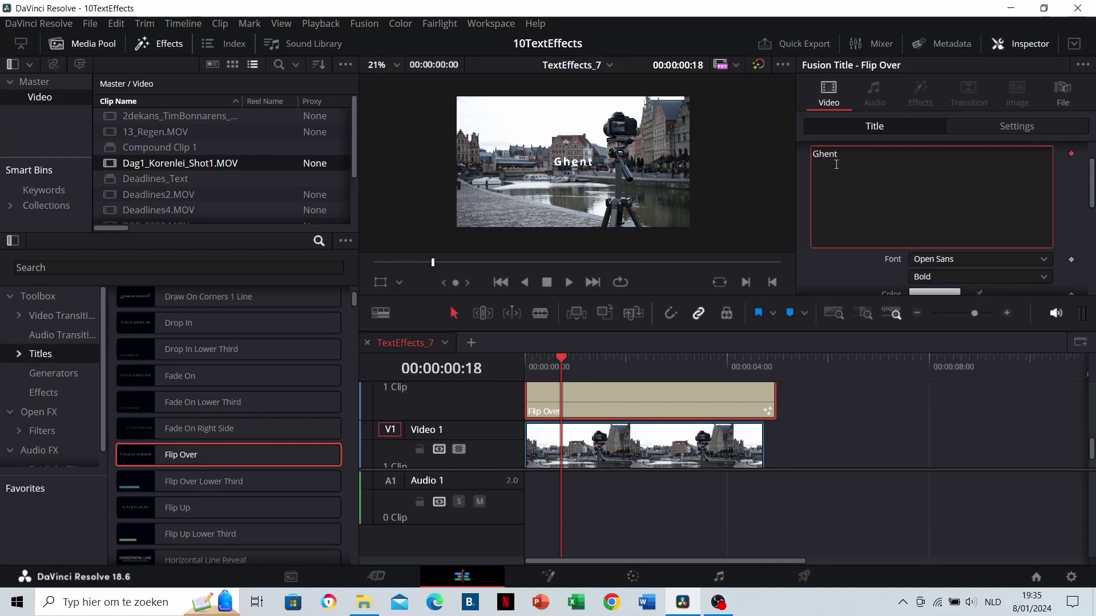
{"action": "scroll", "coordinate": [950, 272], "scroll_direction": "down", "scroll_amount": 1}
{"action": "left_click", "coordinate": [934, 252]}
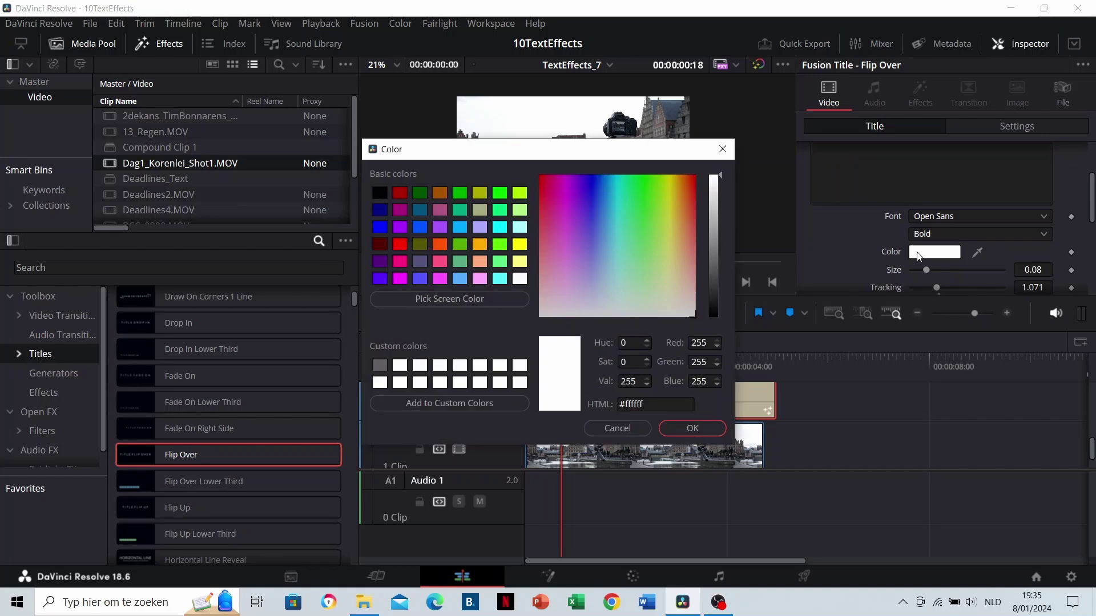
{"action": "left_click_drag", "start_coordinate": [724, 303], "coordinate": [713, 324]}
{"action": "left_click", "coordinate": [710, 427]}
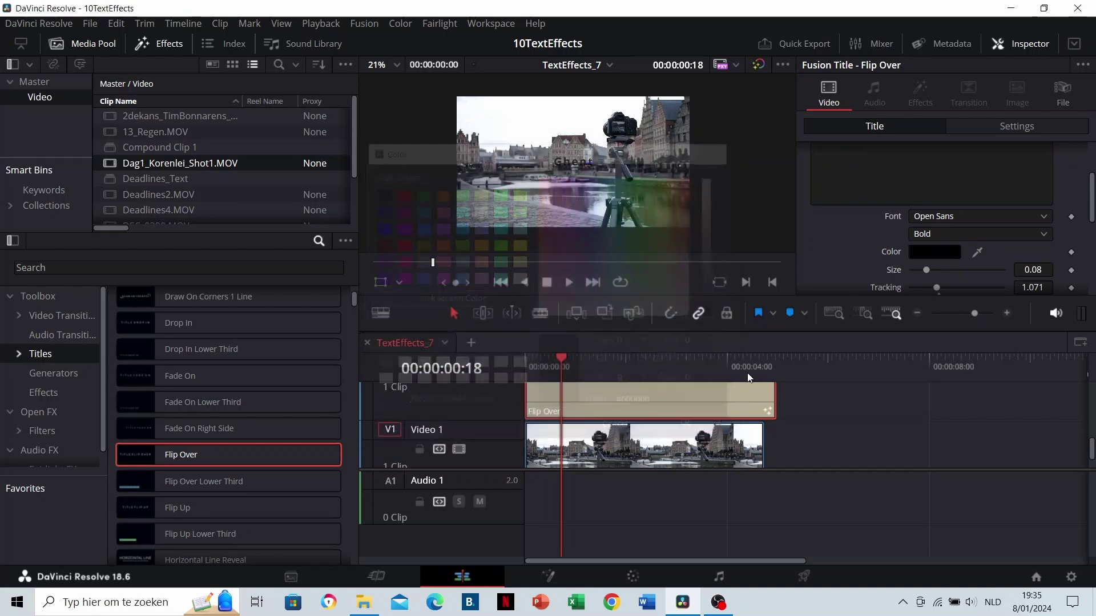
Step: Move the Ghent title to the upper left (X -481, Y 235) and trim it to the footage's end
{"action": "left_click", "coordinate": [982, 126]}
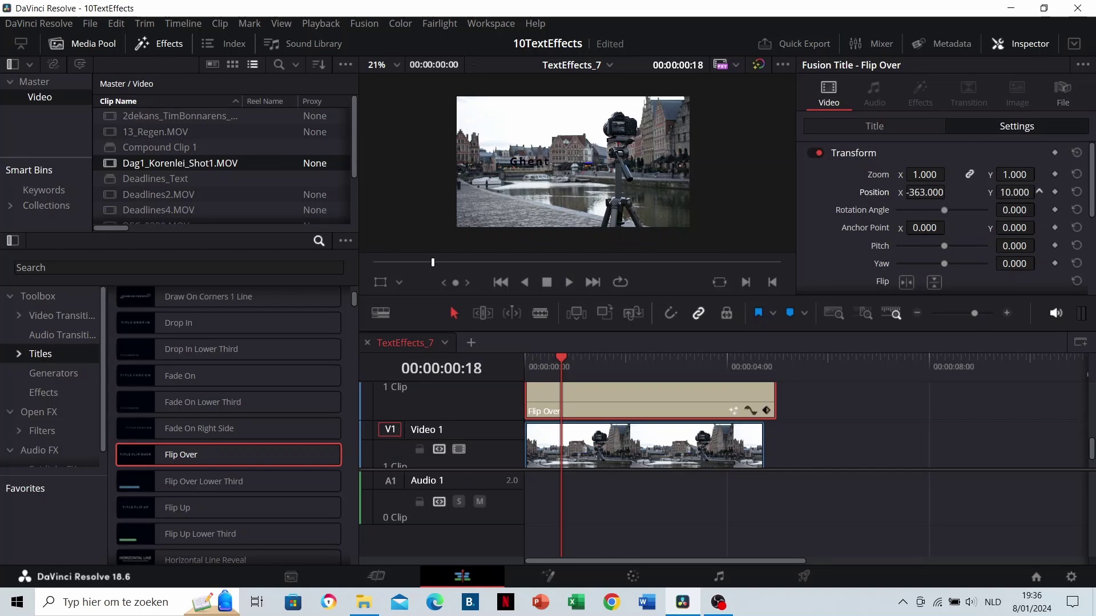
{"action": "left_click_drag", "start_coordinate": [1015, 192], "coordinate": [1039, 191]}
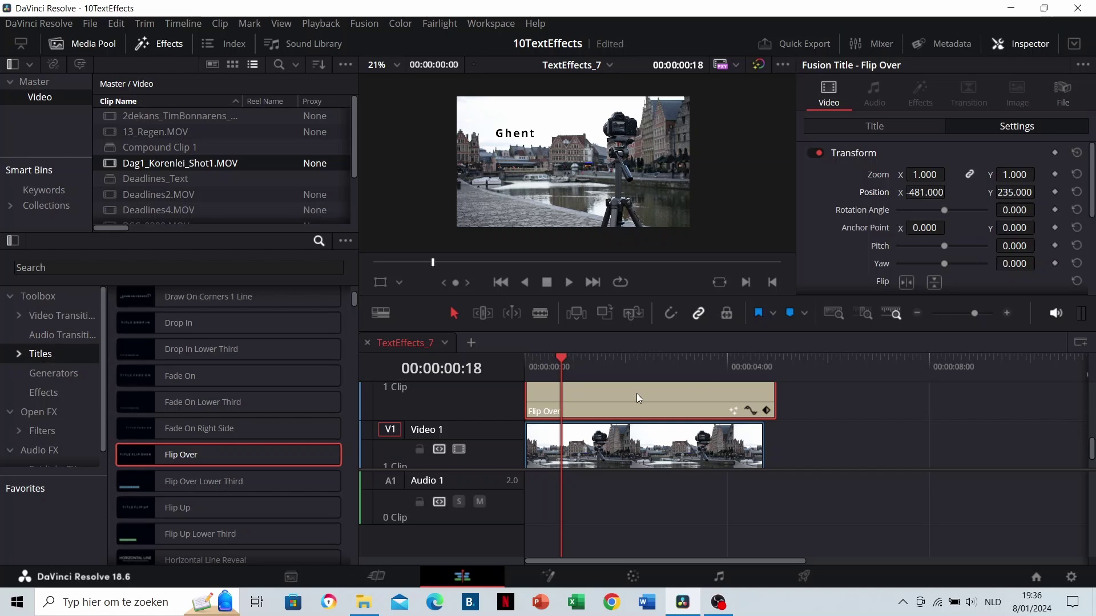
{"action": "left_click", "coordinate": [525, 365]}
{"action": "key", "text": "space"}
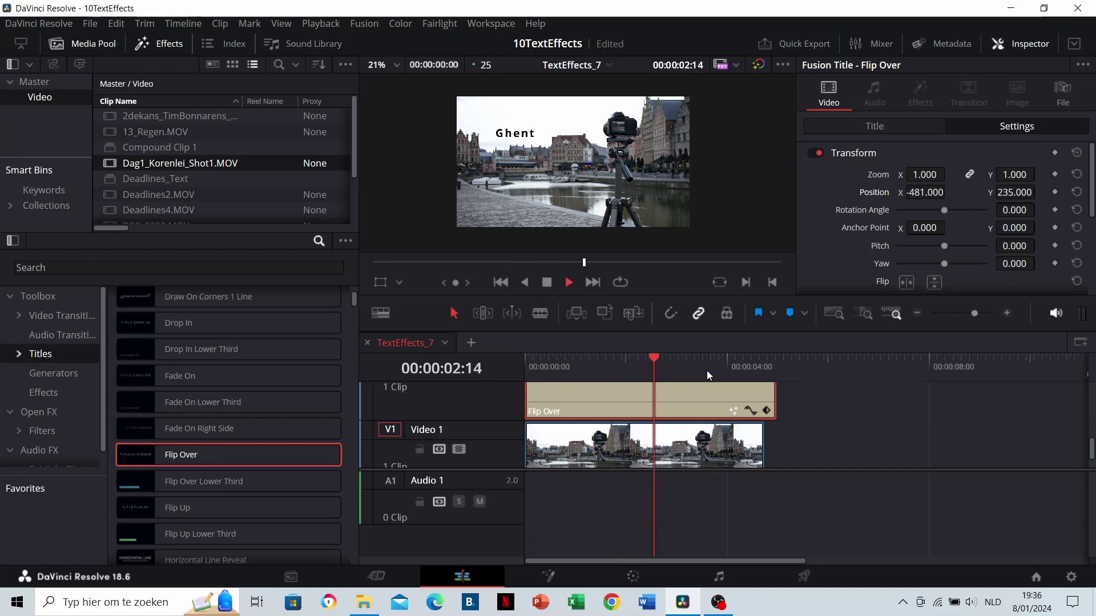
{"action": "left_click_drag", "start_coordinate": [774, 400], "coordinate": [763, 399]}
{"action": "left_click", "coordinate": [534, 365]}
{"action": "left_click", "coordinate": [535, 365]}
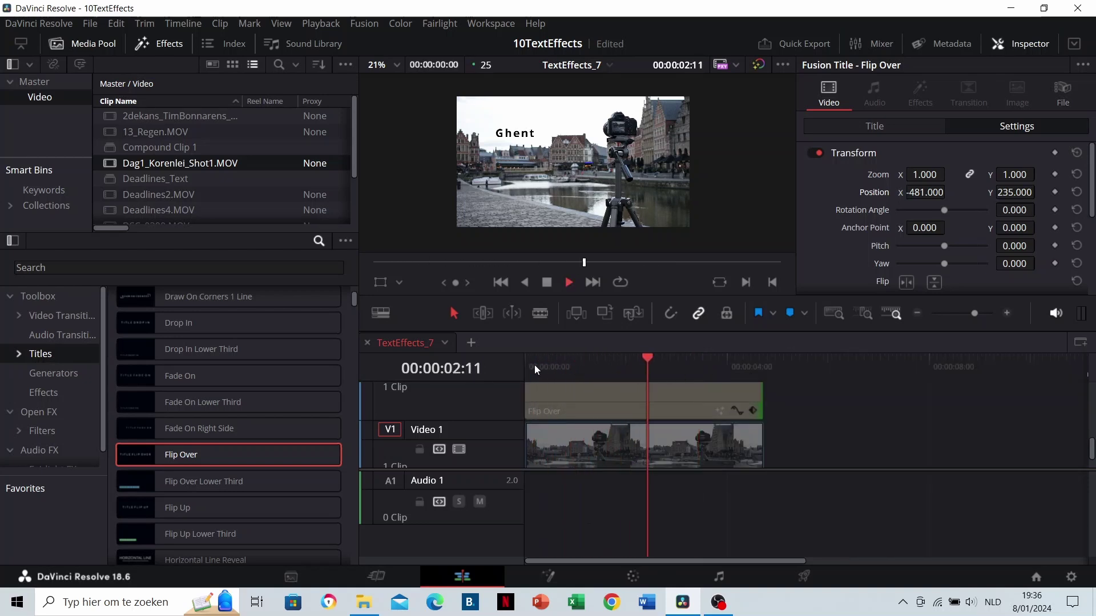
{"action": "key", "text": "space"}
{"action": "left_click", "coordinate": [584, 397]}
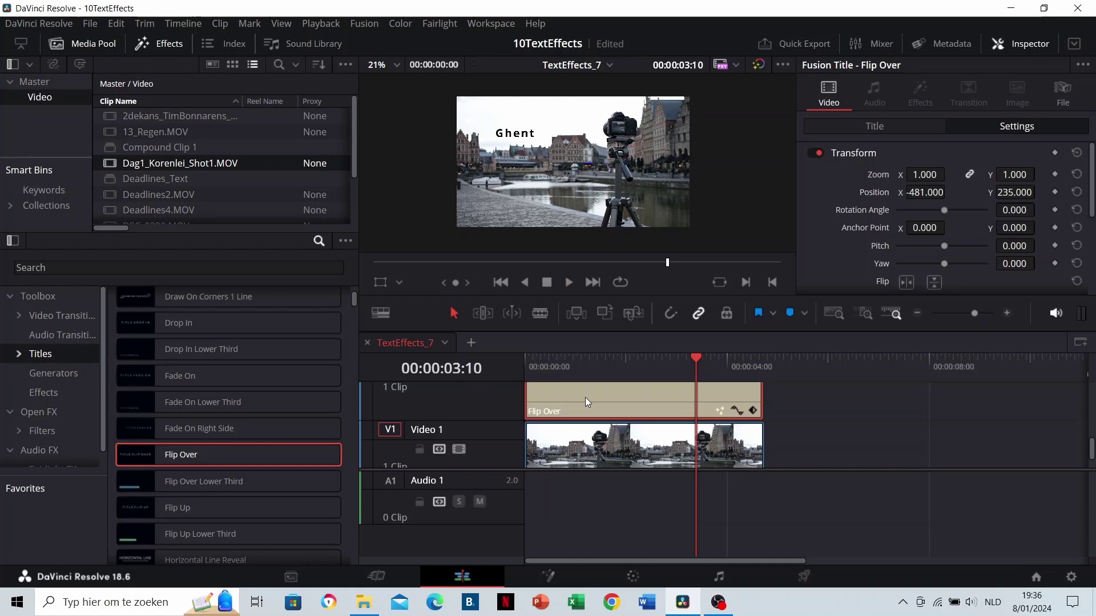
Step: Replace the Flip Over title with a Jitter title above the Ghent footage and preview it
{"action": "key", "text": "Delete"}
{"action": "scroll", "coordinate": [227, 412], "scroll_direction": "down", "scroll_amount": 5}
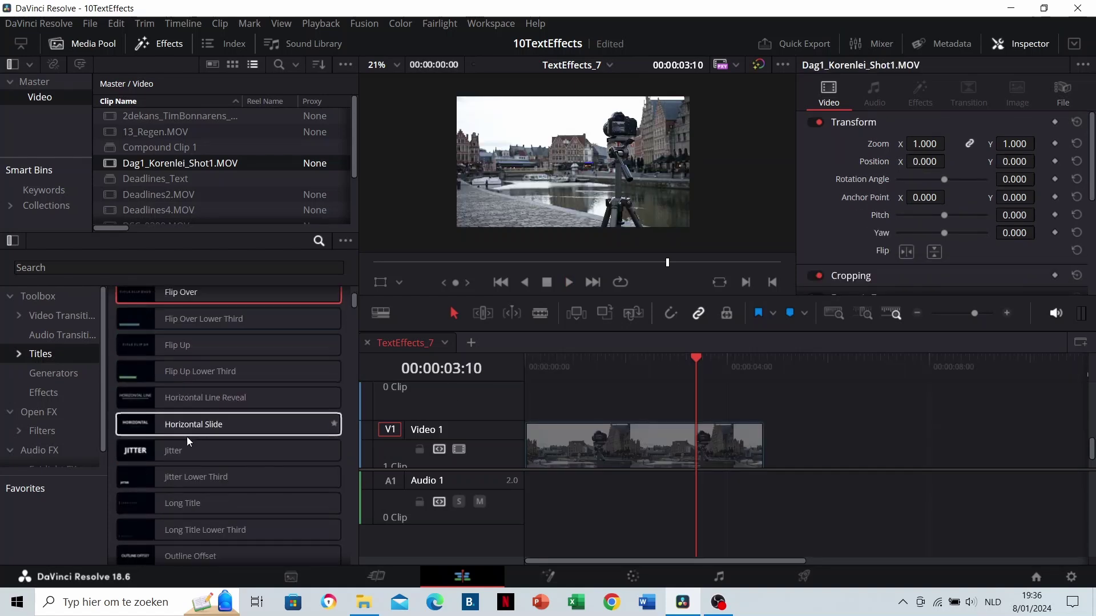
{"action": "left_click_drag", "start_coordinate": [207, 450], "coordinate": [616, 402]}
{"action": "left_click_drag", "start_coordinate": [605, 402], "coordinate": [541, 402]}
{"action": "left_click", "coordinate": [580, 361]}
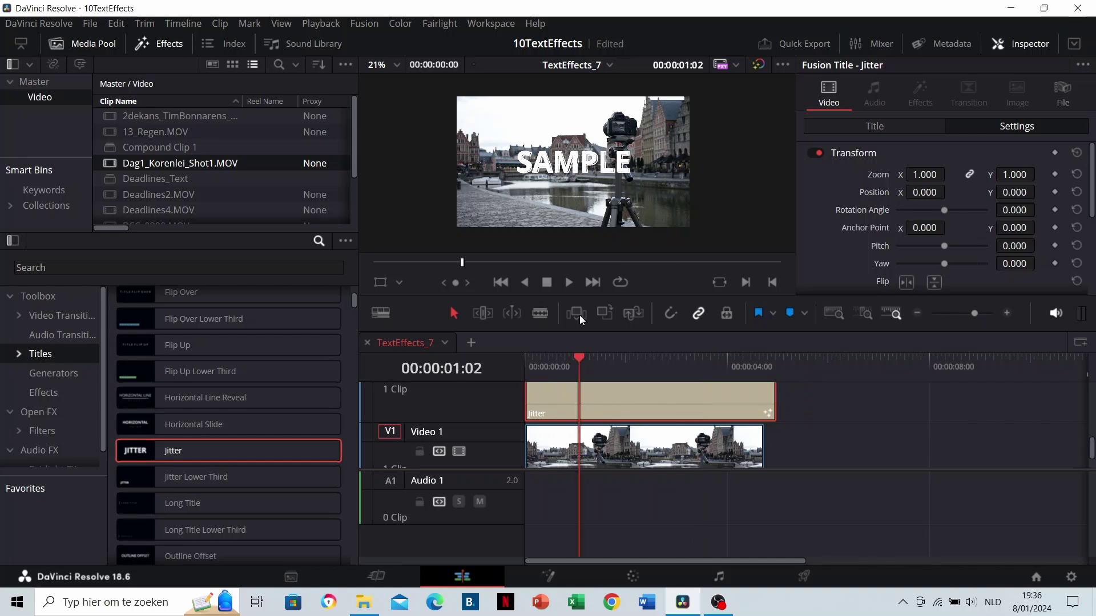
{"action": "key", "text": "space"}
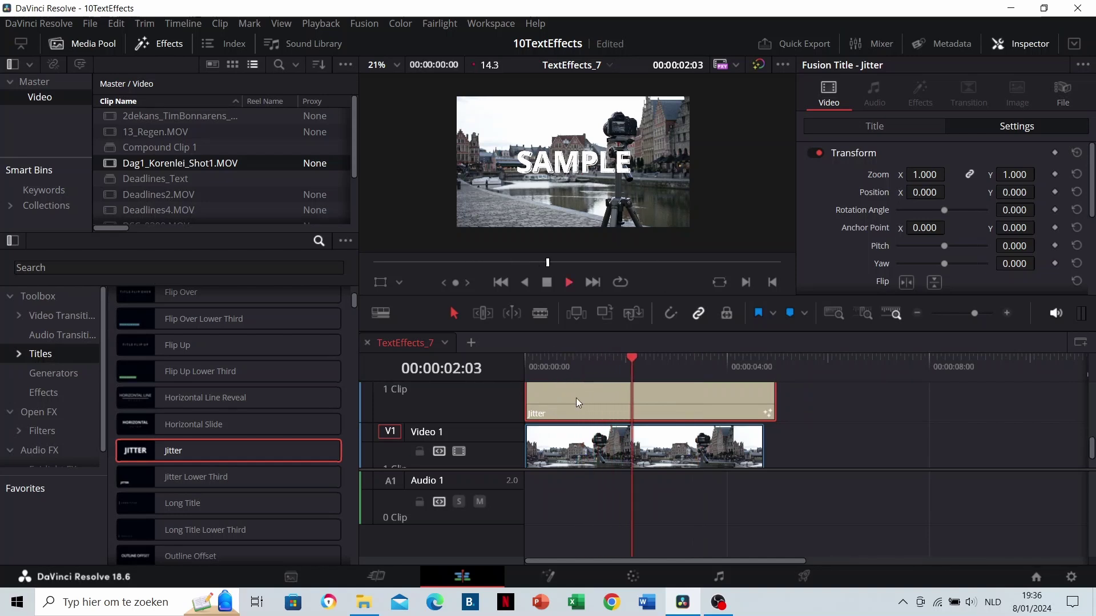
Step: Change the Jitter title's SAMPLE text to 'Ghent'
{"action": "left_click", "coordinate": [916, 126]}
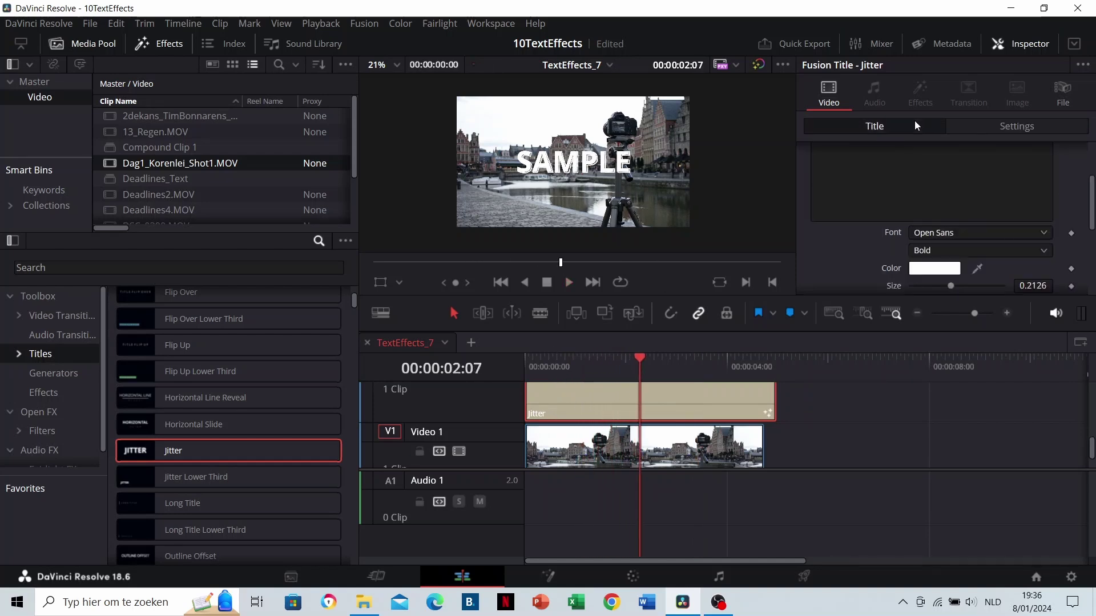
{"action": "double_click", "coordinate": [849, 215]}
{"action": "type", "text": "Ghe"}
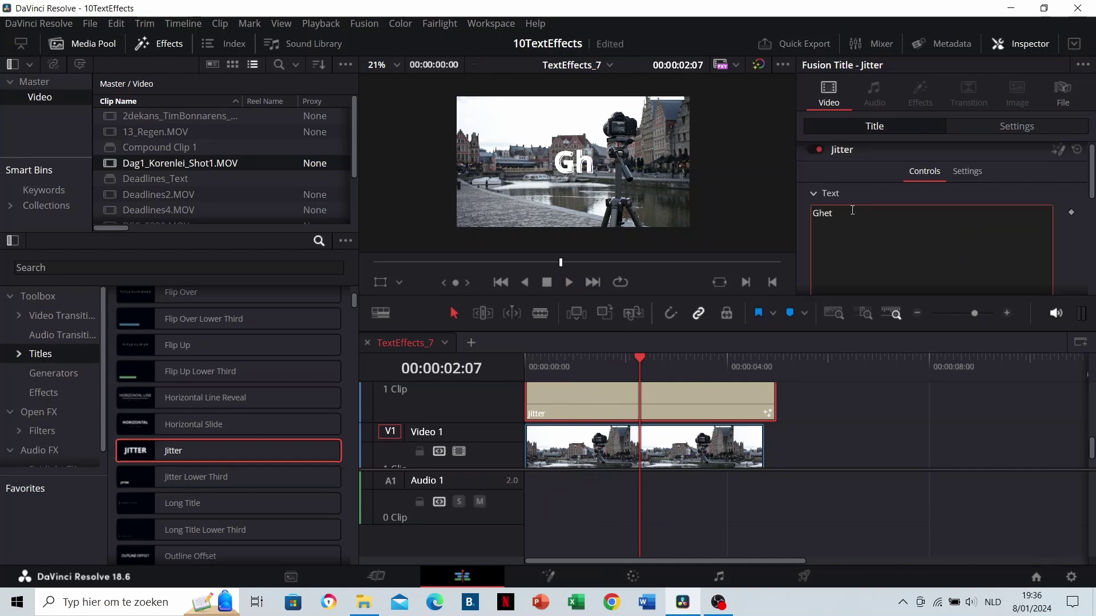
{"action": "type", "text": "nt"}
Step: Set the title font to Museo and the text colour to black
{"action": "scroll", "coordinate": [851, 212], "scroll_direction": "down", "scroll_amount": 3}
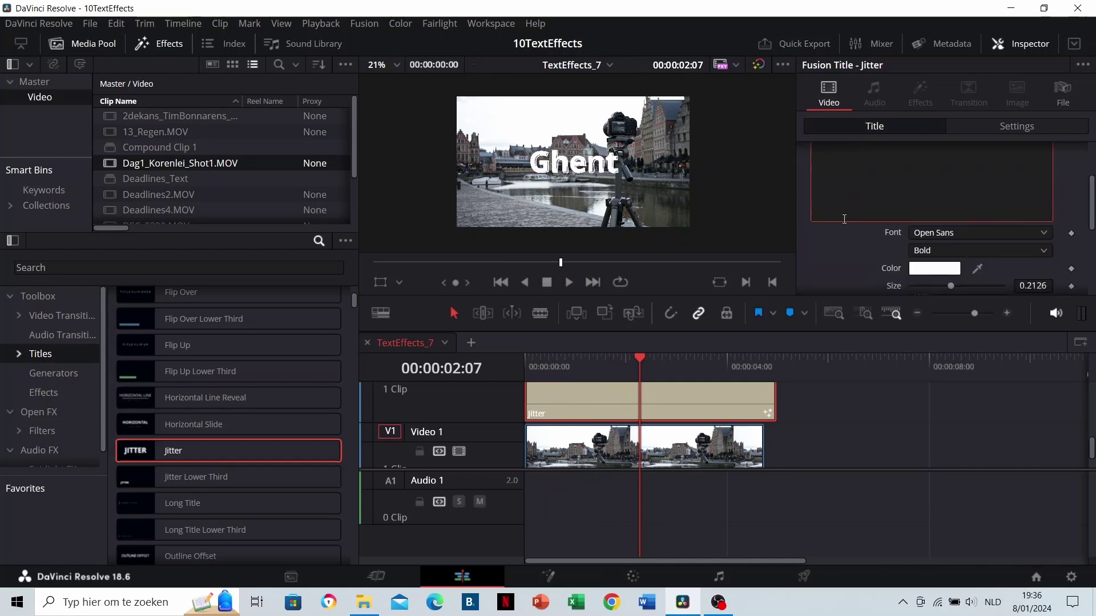
{"action": "left_click", "coordinate": [945, 230]}
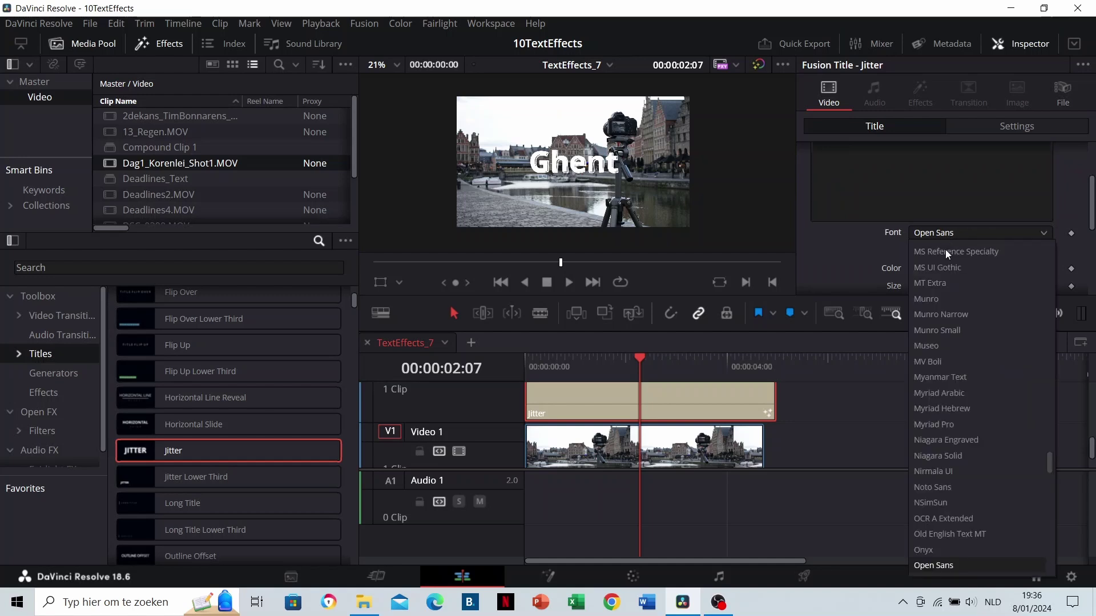
{"action": "left_click", "coordinate": [941, 346]}
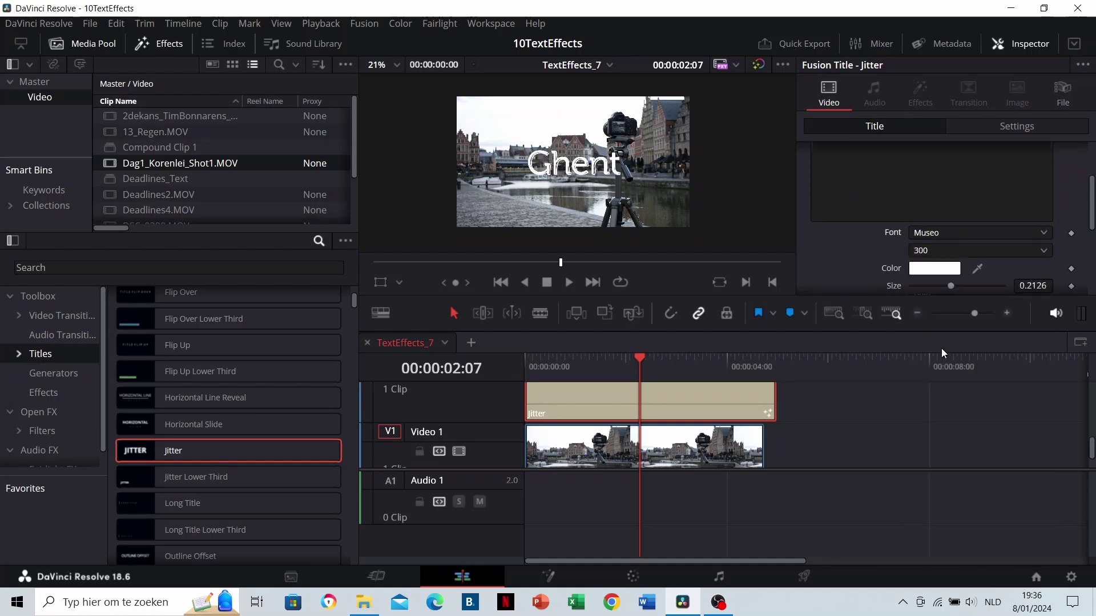
{"action": "left_click", "coordinate": [946, 269]}
{"action": "left_click_drag", "start_coordinate": [713, 311], "coordinate": [714, 327]}
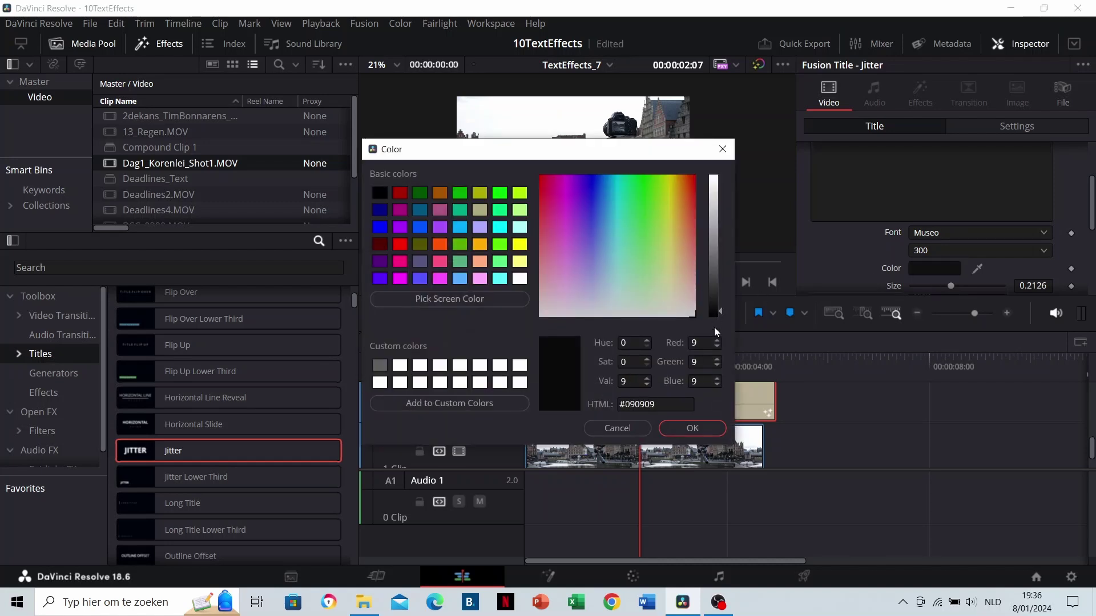
{"action": "left_click", "coordinate": [706, 426]}
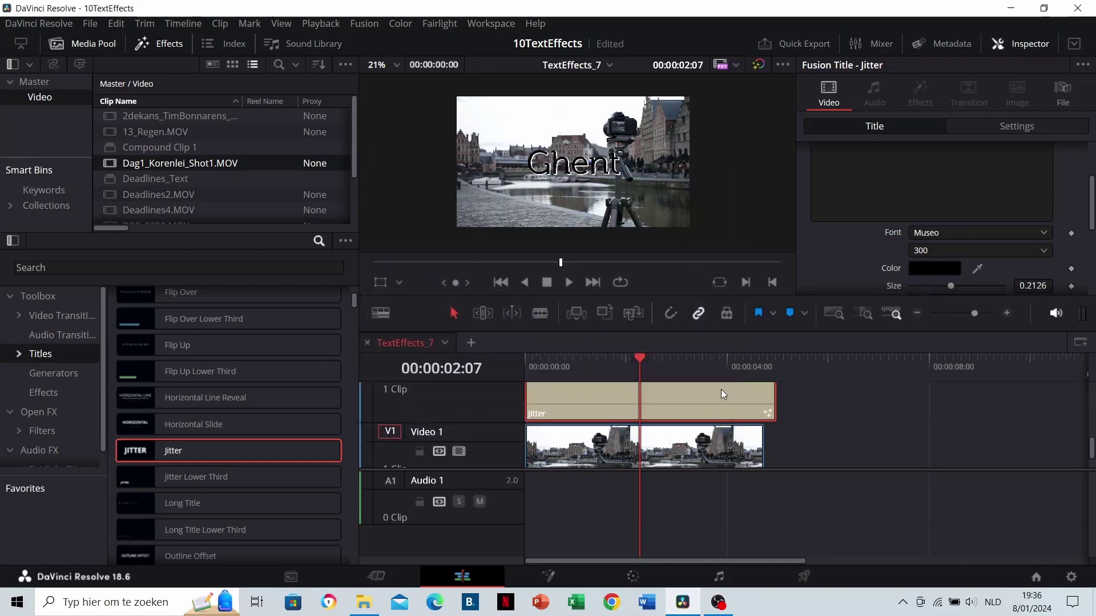
Step: Shrink the Ghent title to size 0.1299
{"action": "left_click", "coordinate": [995, 135]}
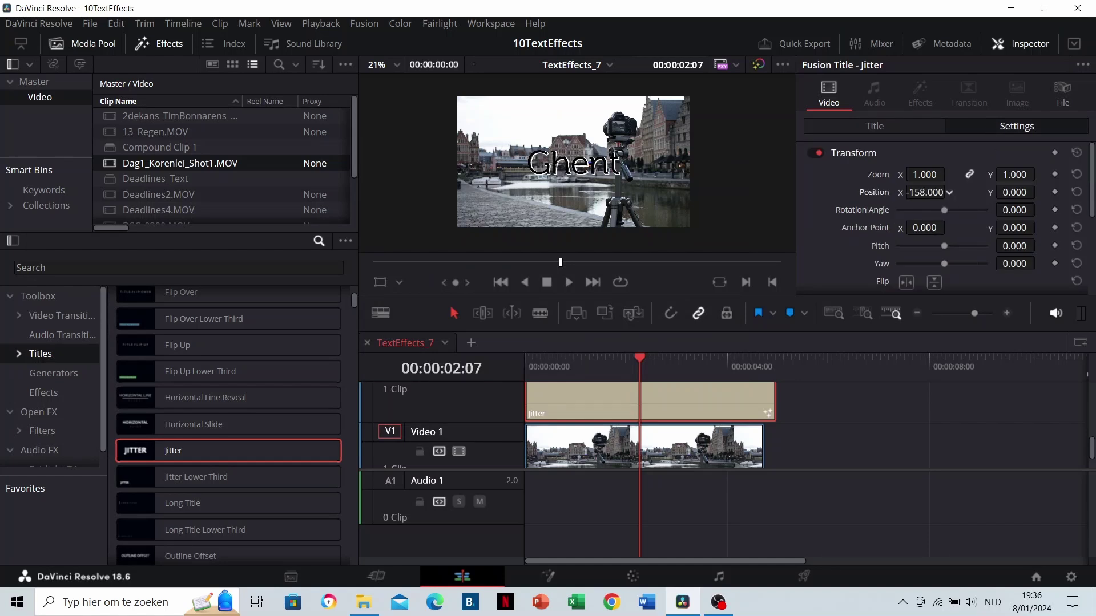
{"action": "left_click", "coordinate": [874, 126]}
{"action": "scroll", "coordinate": [957, 234], "scroll_direction": "down", "scroll_amount": 1}
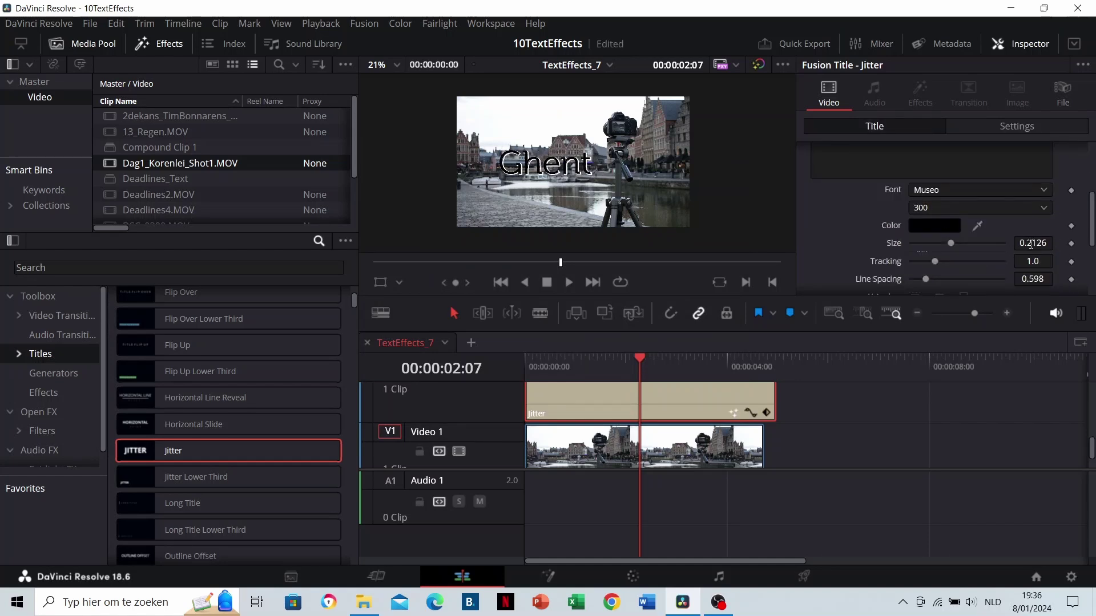
{"action": "left_click_drag", "start_coordinate": [1033, 243], "coordinate": [434, 256]}
Step: Move the Ghent title to the upper left at Position X -474, Y 274
{"action": "left_click", "coordinate": [1015, 128]}
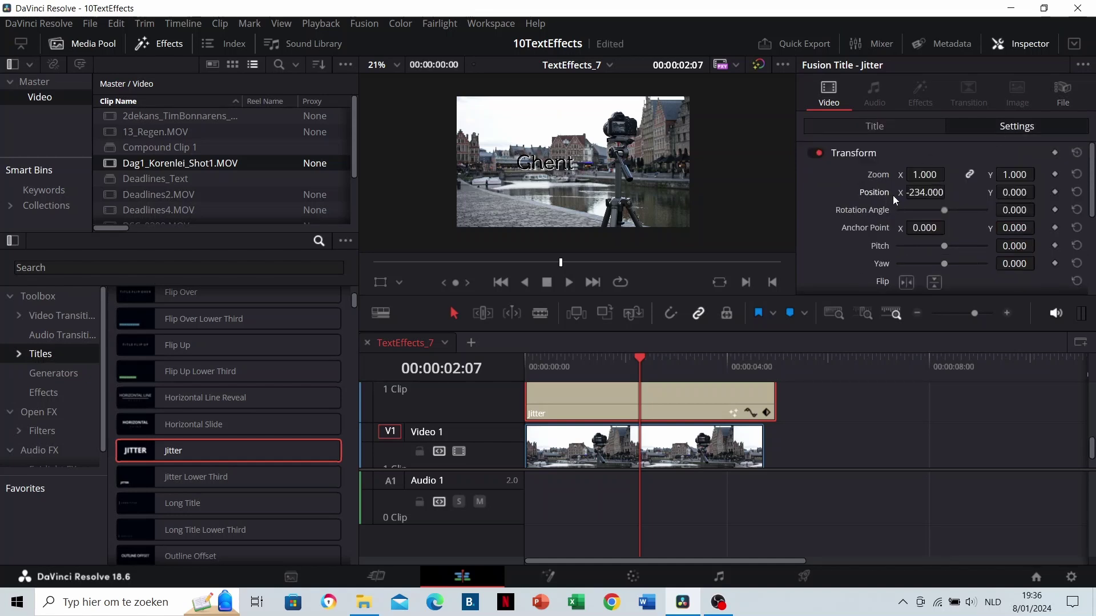
{"action": "left_click_drag", "start_coordinate": [949, 192], "coordinate": [1068, 192]}
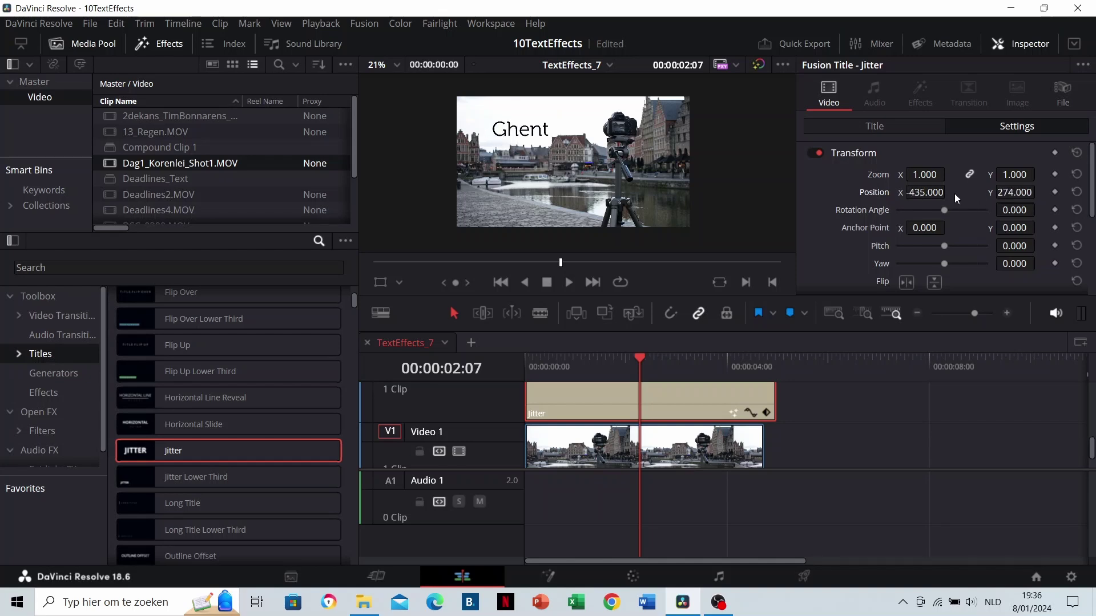
{"action": "left_click_drag", "start_coordinate": [925, 193], "coordinate": [902, 192]}
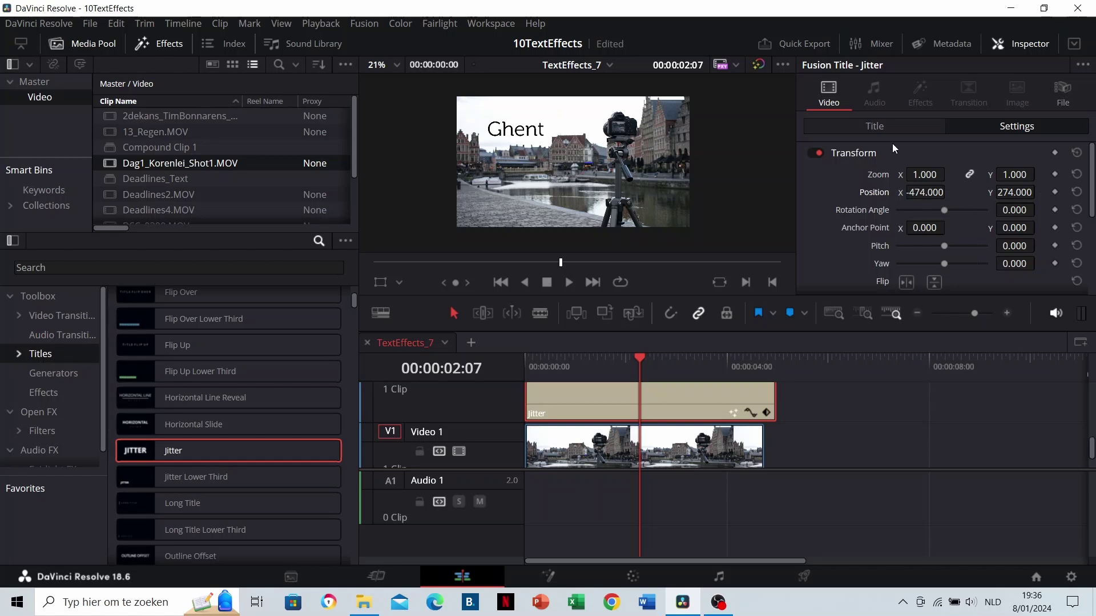
{"action": "left_click", "coordinate": [889, 128]}
{"action": "scroll", "coordinate": [880, 220], "scroll_direction": "down", "scroll_amount": 2}
{"action": "scroll", "coordinate": [880, 219], "scroll_direction": "up", "scroll_amount": 3}
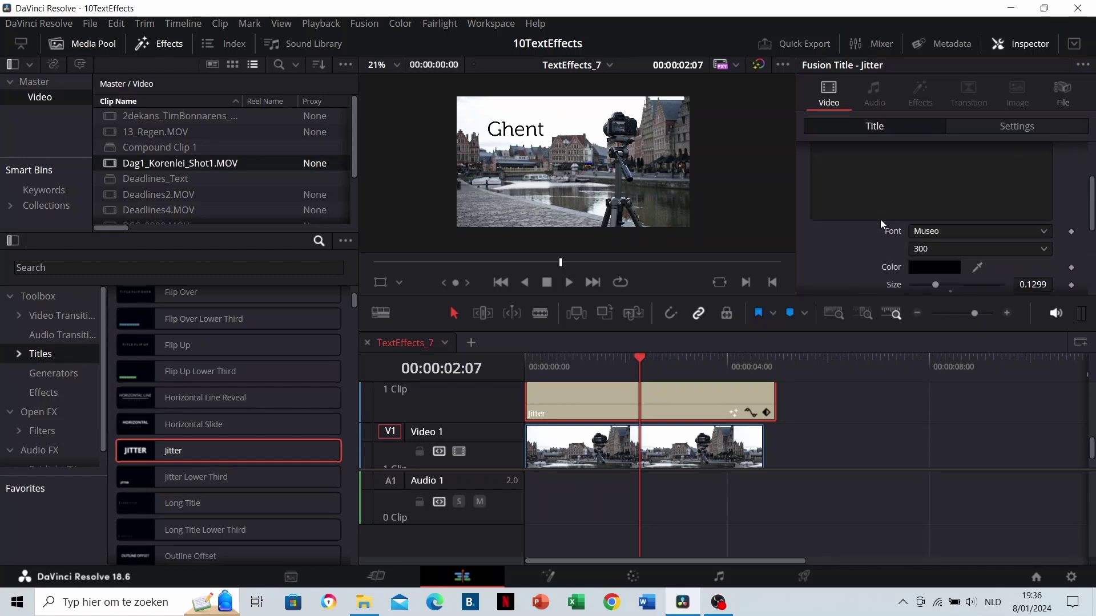
{"action": "scroll", "coordinate": [880, 219], "scroll_direction": "up", "scroll_amount": 3}
{"action": "scroll", "coordinate": [880, 219], "scroll_direction": "down", "scroll_amount": 4}
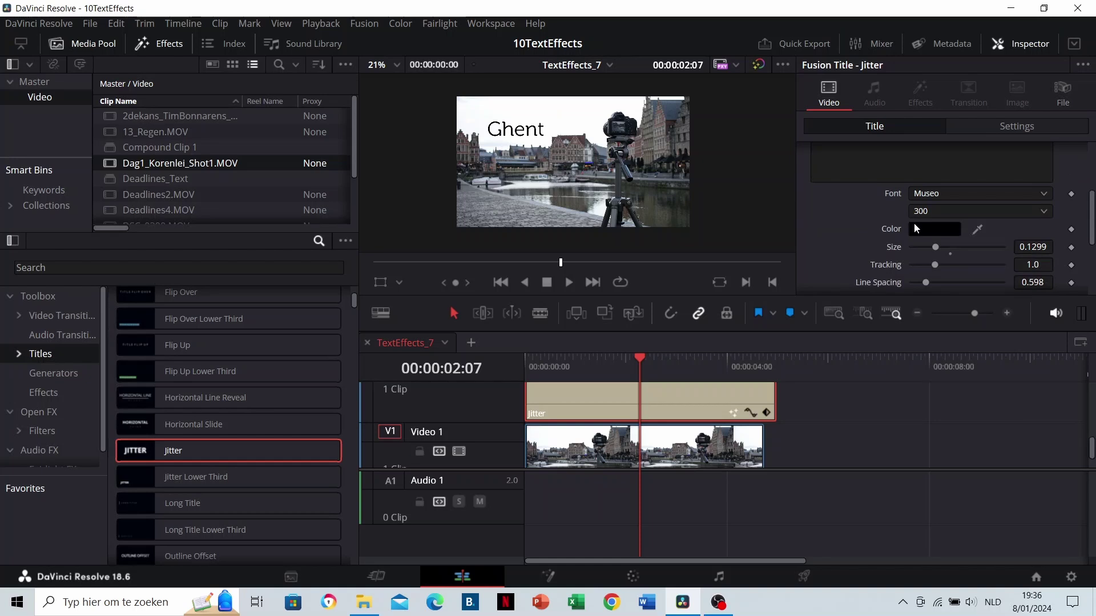
Step: Preview the title, then make the Ghent text white
{"action": "left_click_drag", "start_coordinate": [540, 365], "coordinate": [523, 365]}
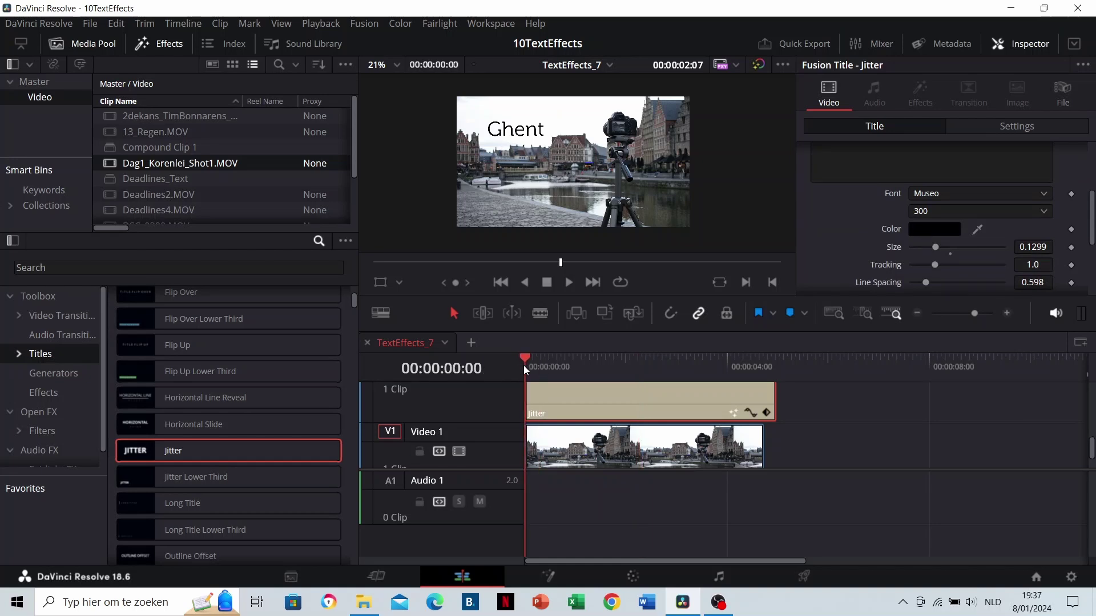
{"action": "key", "text": "space"}
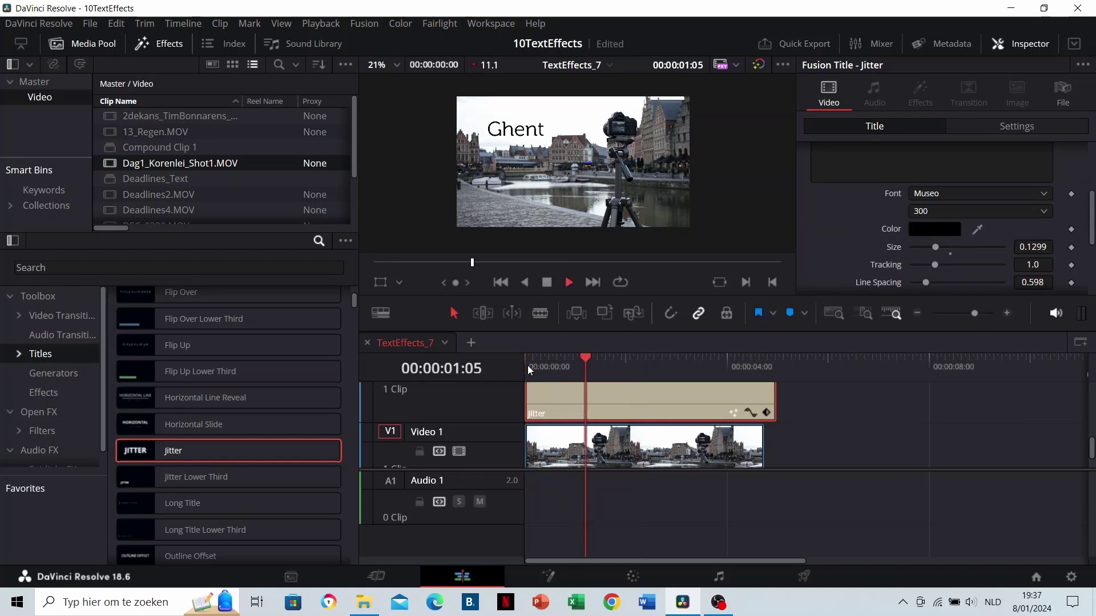
{"action": "key", "text": "space"}
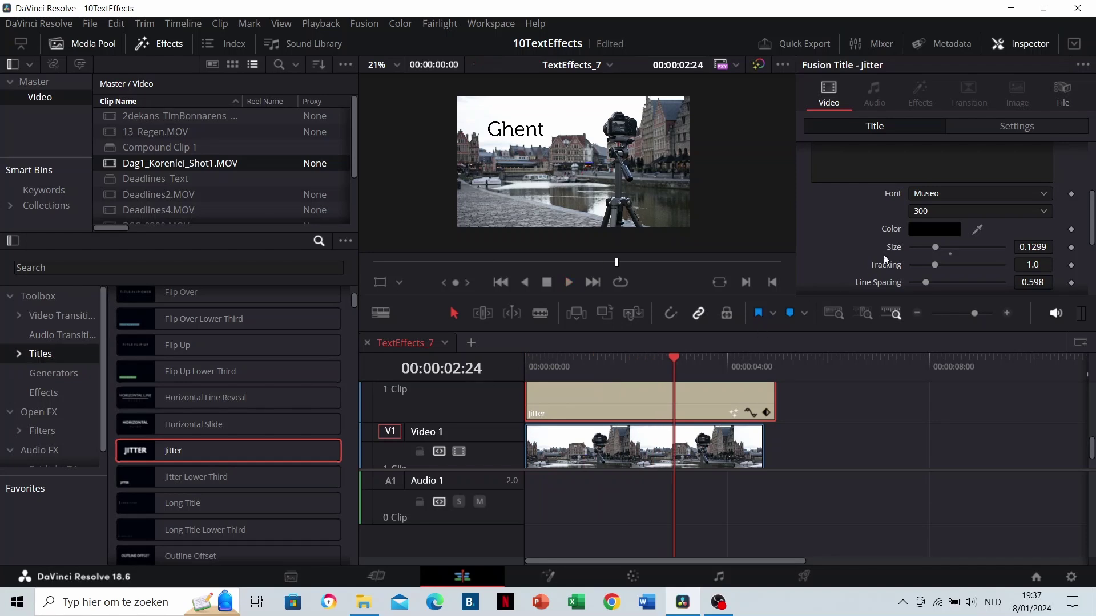
{"action": "left_click", "coordinate": [925, 229]}
{"action": "left_click_drag", "start_coordinate": [713, 230], "coordinate": [715, 156]}
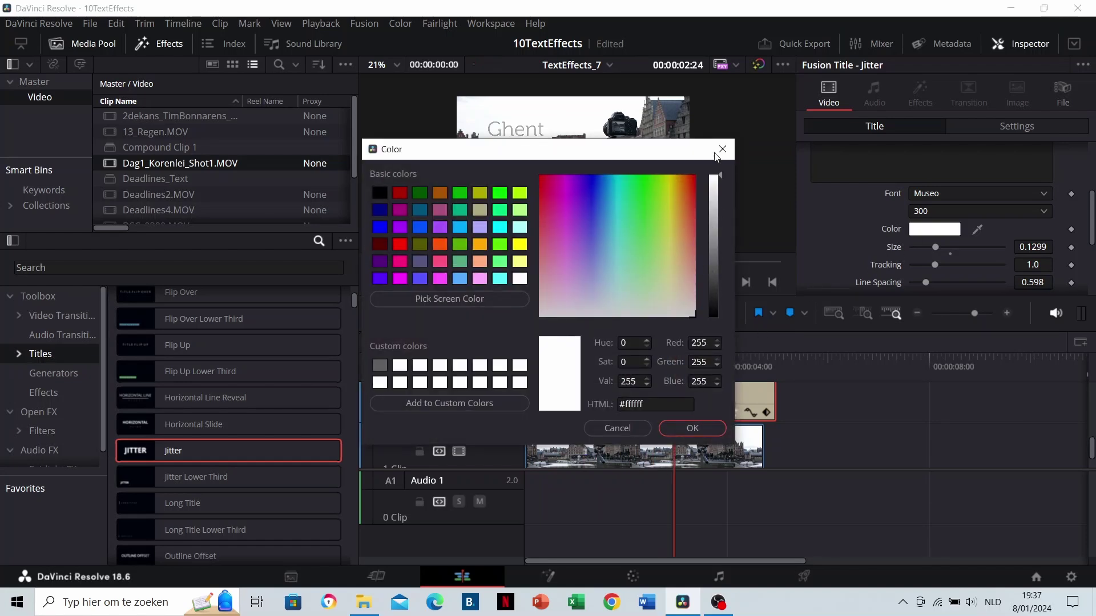
{"action": "left_click", "coordinate": [692, 429]}
Step: Set the Jitter Edge colour to black
{"action": "scroll", "coordinate": [890, 237], "scroll_direction": "up", "scroll_amount": 4}
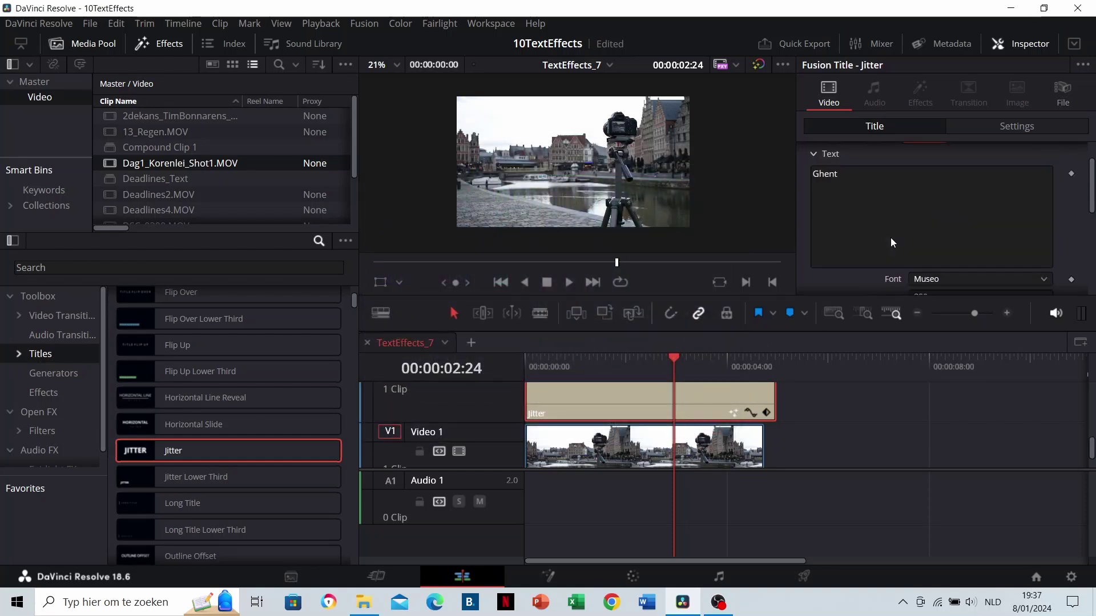
{"action": "scroll", "coordinate": [911, 217], "scroll_direction": "down", "scroll_amount": 4}
{"action": "scroll", "coordinate": [912, 217], "scroll_direction": "down", "scroll_amount": 3}
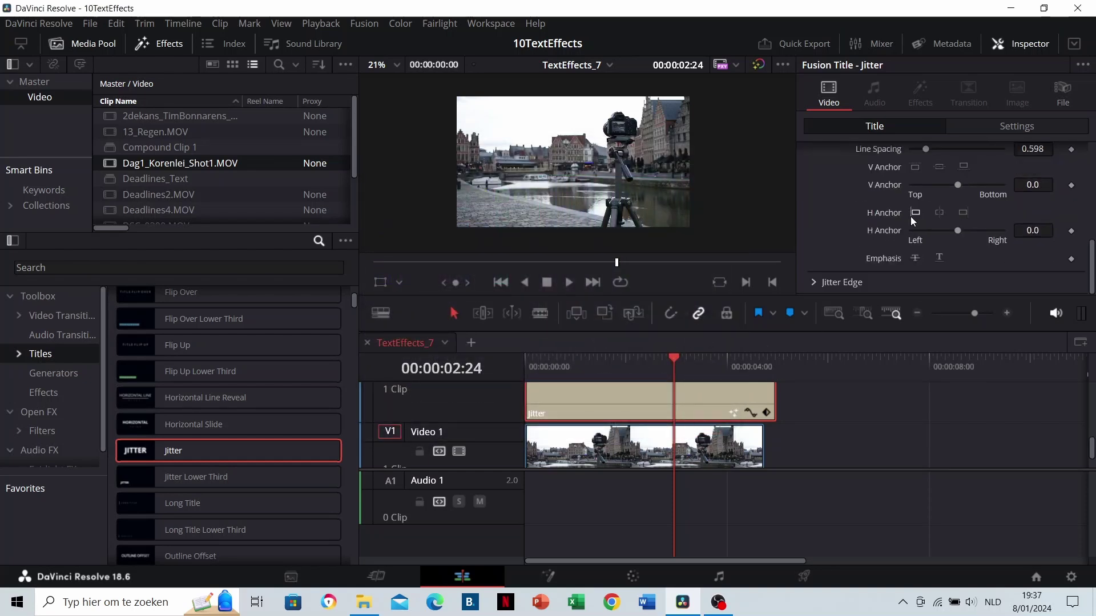
{"action": "scroll", "coordinate": [833, 258], "scroll_direction": "down", "scroll_amount": 2}
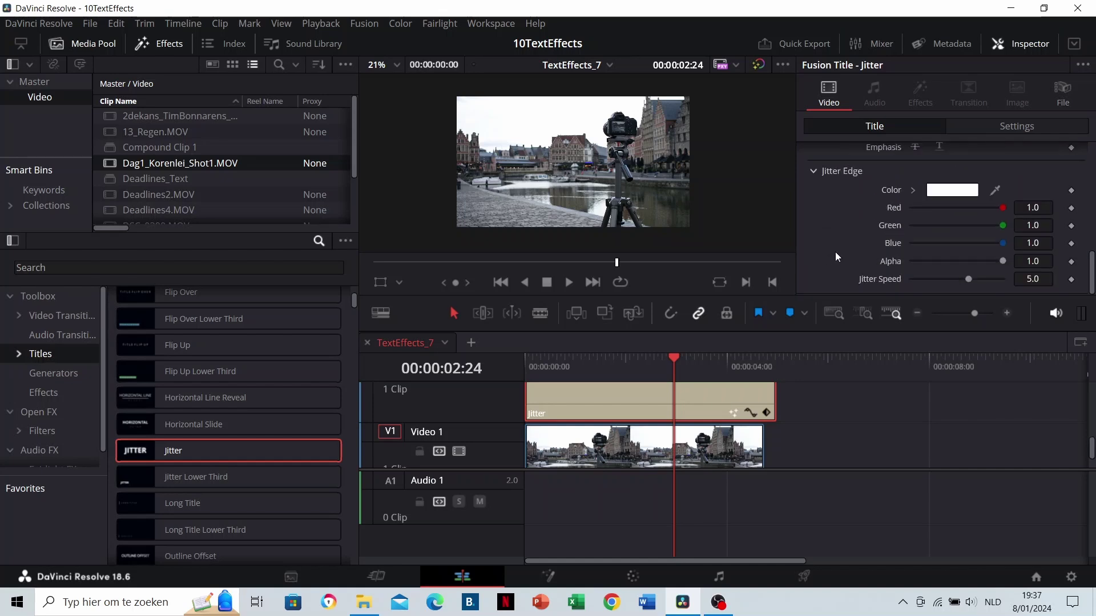
{"action": "left_click", "coordinate": [945, 196]}
{"action": "left_click_drag", "start_coordinate": [713, 308], "coordinate": [704, 369]}
{"action": "left_click", "coordinate": [672, 429]}
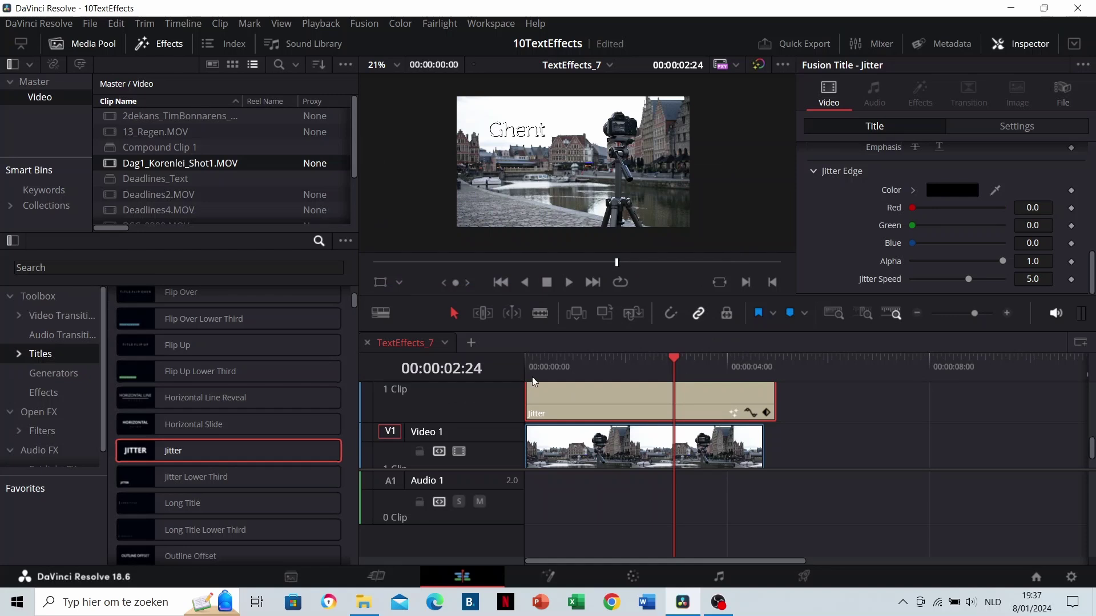
{"action": "left_click", "coordinate": [537, 366]}
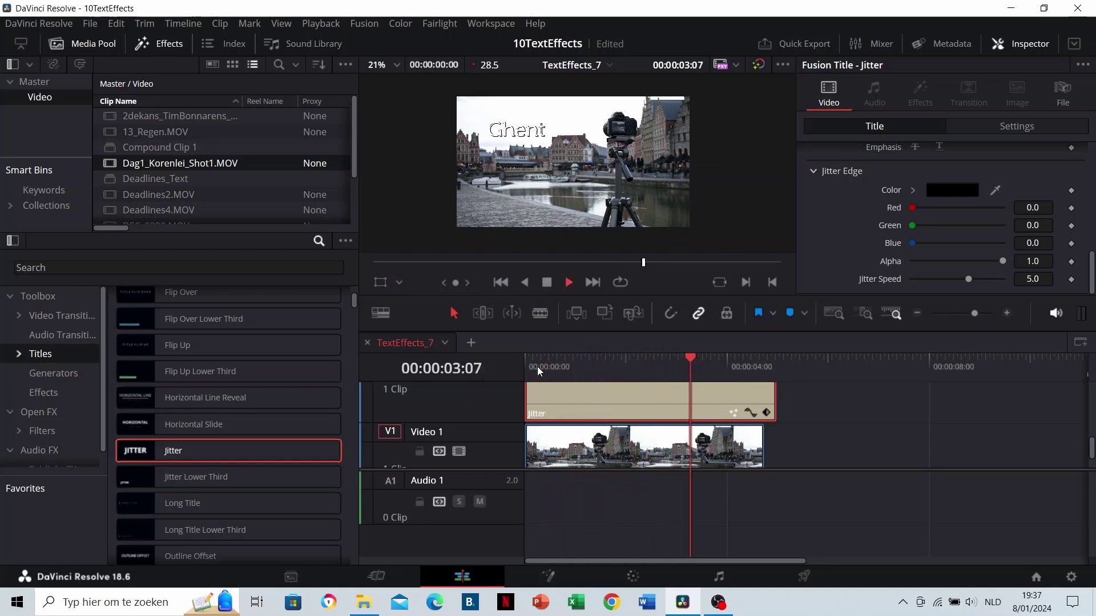
Step: Trim the Jitter title clip to end with the canal footage and play it back from the start
{"action": "left_click", "coordinate": [521, 366]}
{"action": "key", "text": "space"}
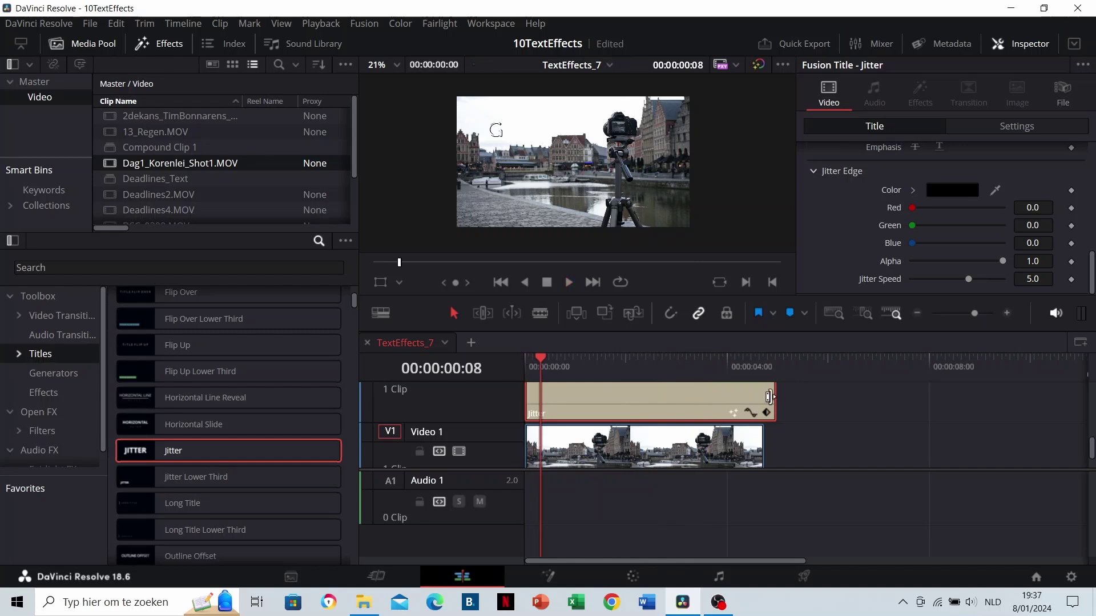
{"action": "left_click_drag", "start_coordinate": [777, 398], "coordinate": [764, 398]}
{"action": "left_click", "coordinate": [527, 367]}
{"action": "key", "text": "space"}
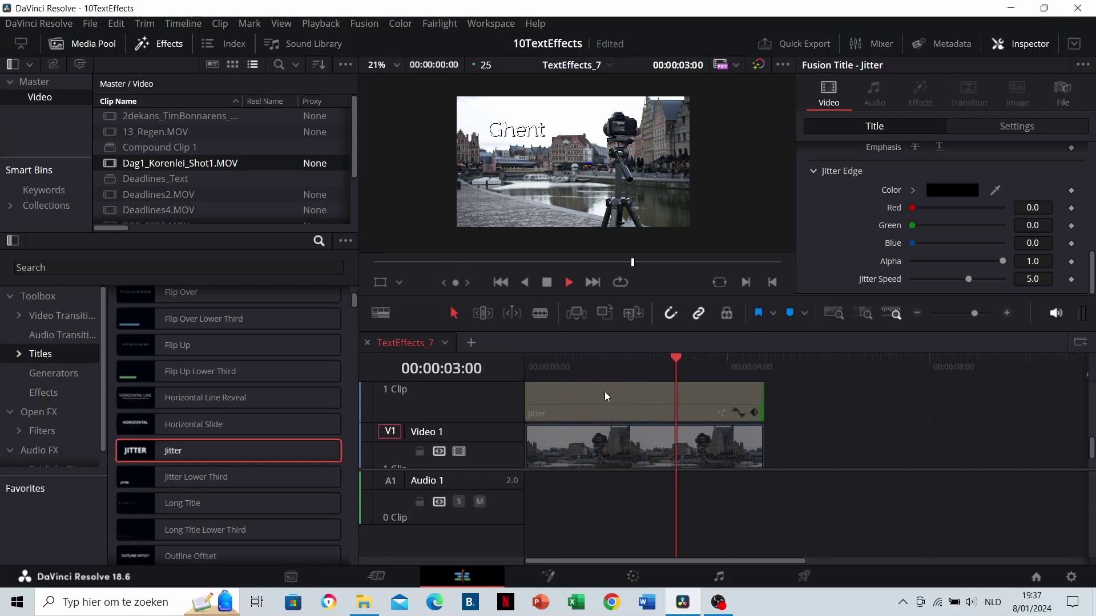
{"action": "left_click", "coordinate": [657, 391]}
{"action": "left_click", "coordinate": [640, 366]}
{"action": "scroll", "coordinate": [913, 217], "scroll_direction": "up", "scroll_amount": 6}
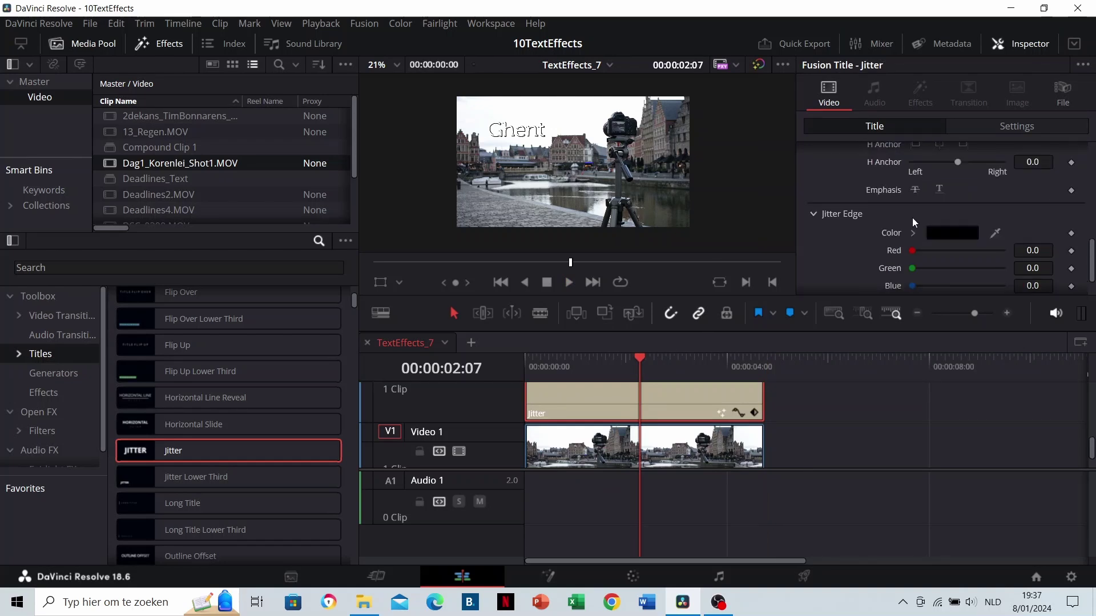
Step: Sample a muted brown (#77605c) from the canal footage for the Ghent text colour
{"action": "left_click", "coordinate": [929, 245]}
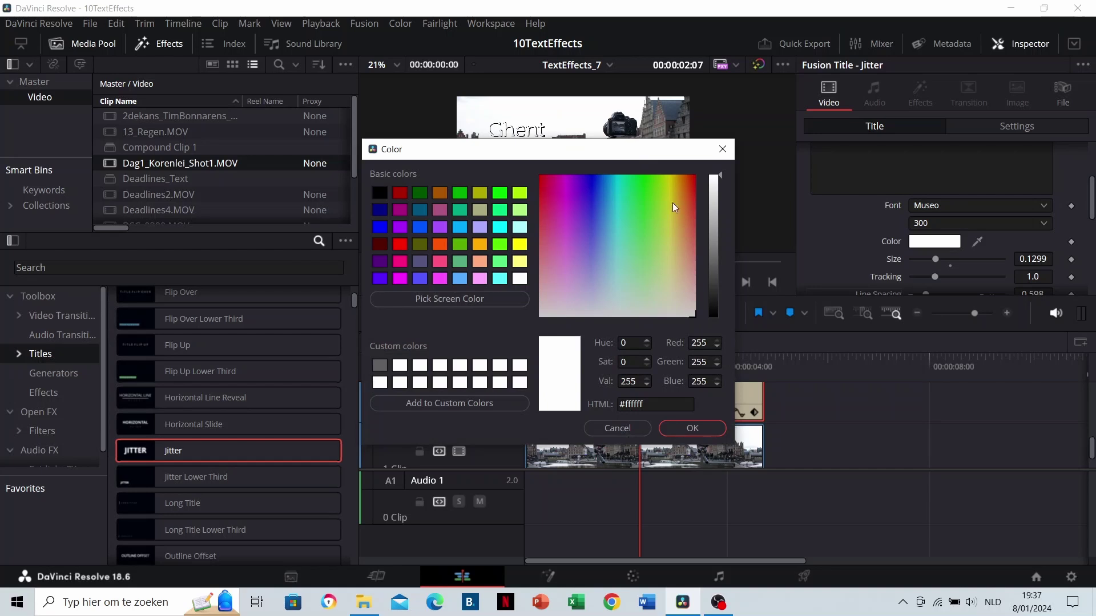
{"action": "left_click_drag", "start_coordinate": [672, 203], "coordinate": [654, 257]}
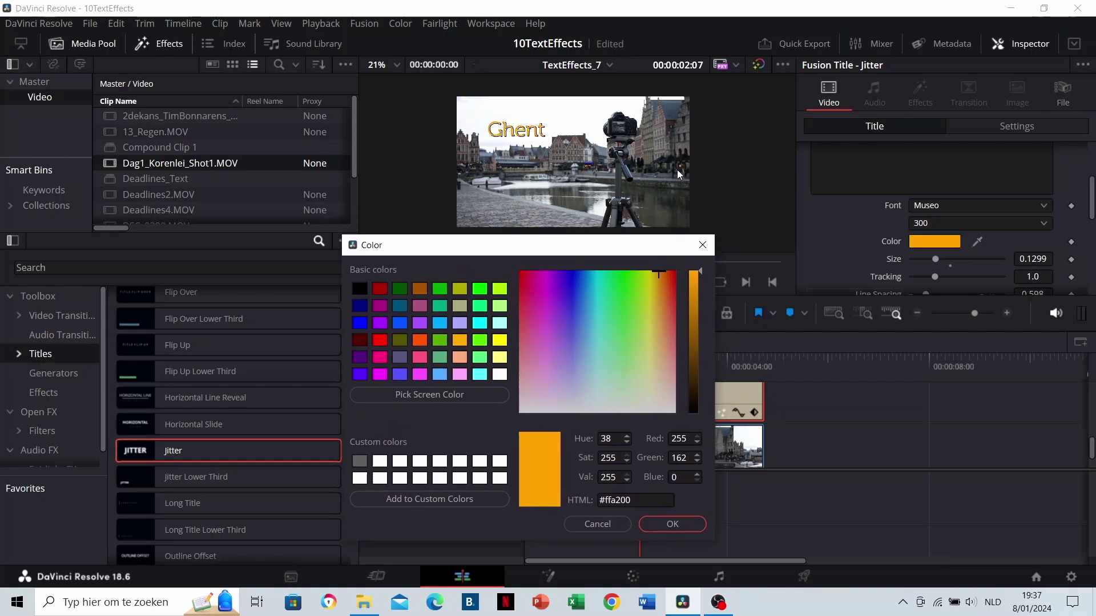
{"action": "left_click", "coordinate": [433, 399]}
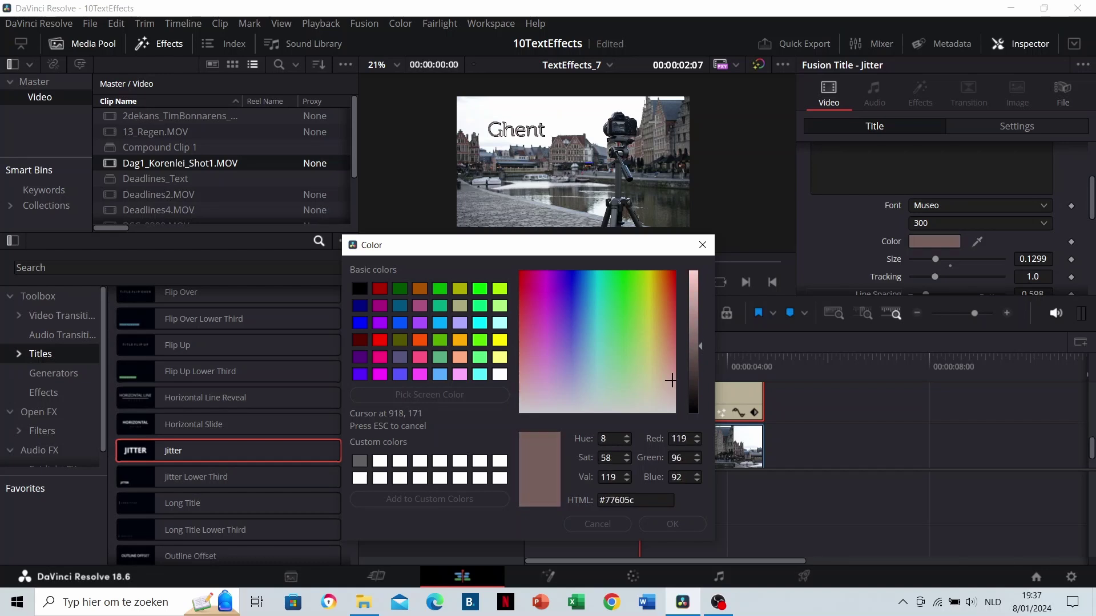
{"action": "left_click", "coordinate": [655, 122]}
Step: Apply the sampled brown and reposition the Ghent title to X -488, Y 298
{"action": "left_click", "coordinate": [653, 523]}
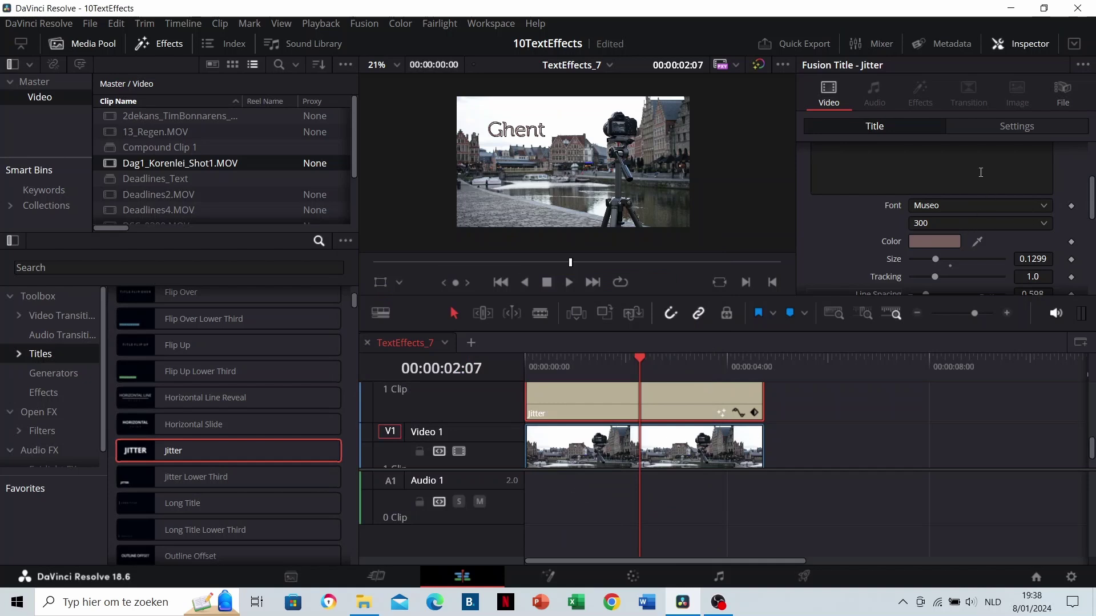
{"action": "left_click", "coordinate": [1004, 129]}
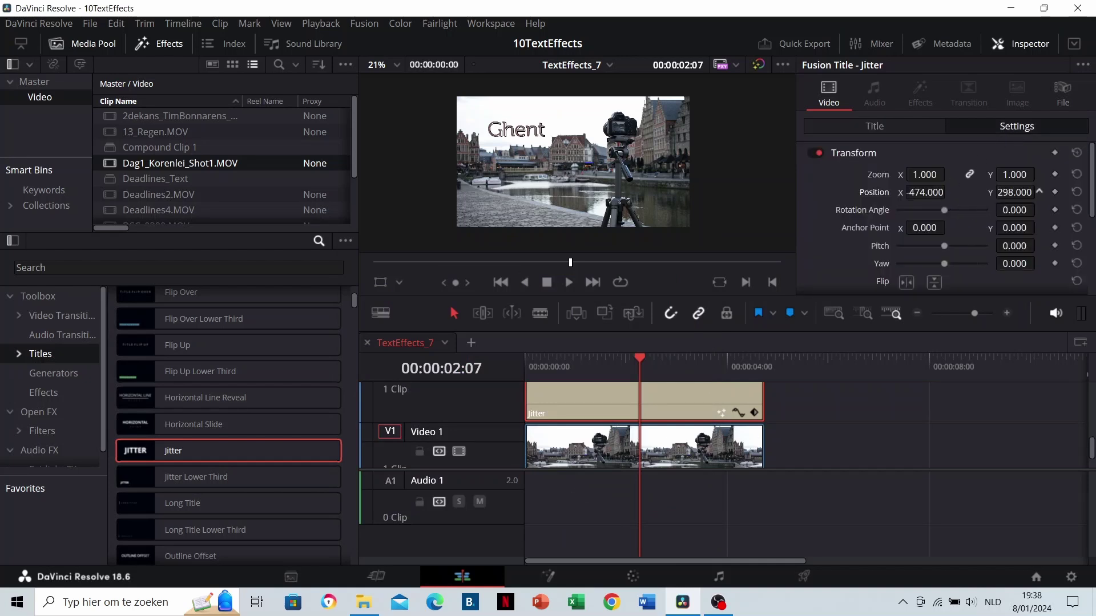
{"action": "left_click_drag", "start_coordinate": [1039, 192], "coordinate": [912, 193]}
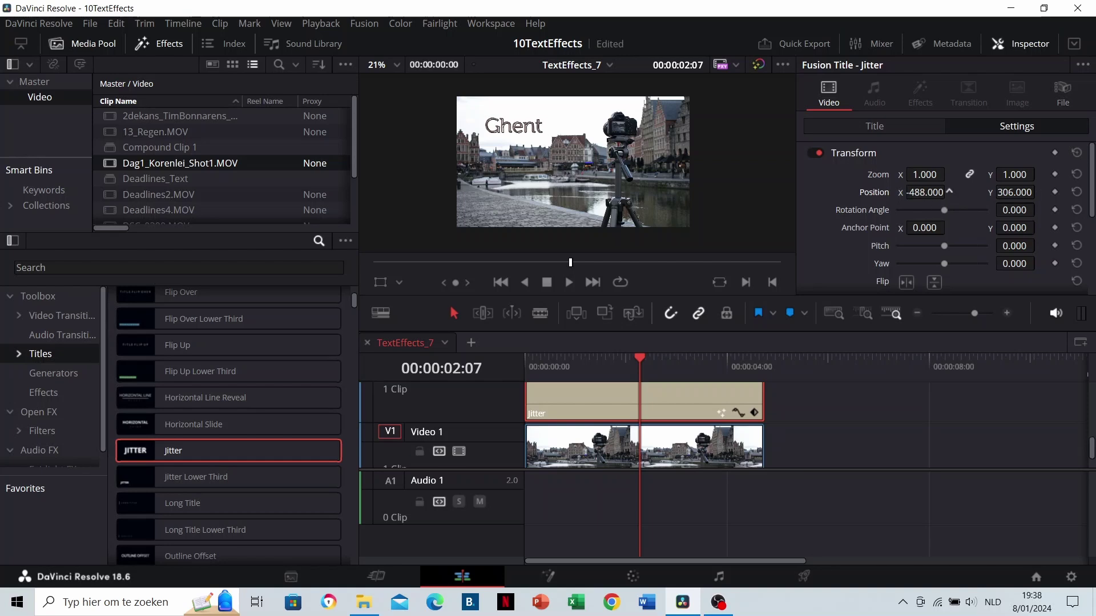
{"action": "left_click_drag", "start_coordinate": [1016, 192], "coordinate": [1004, 192]}
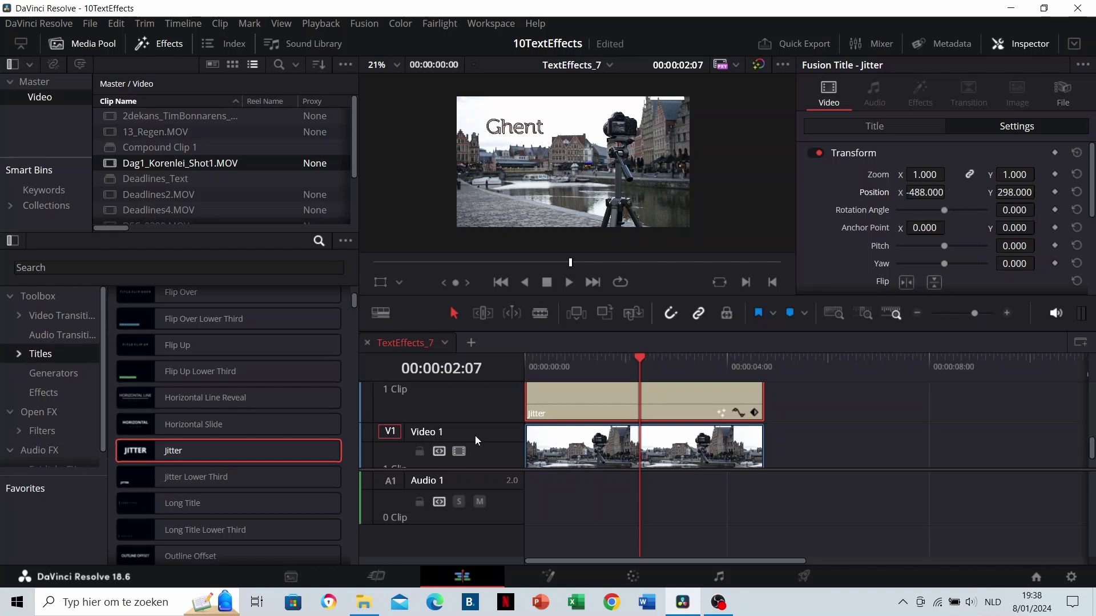